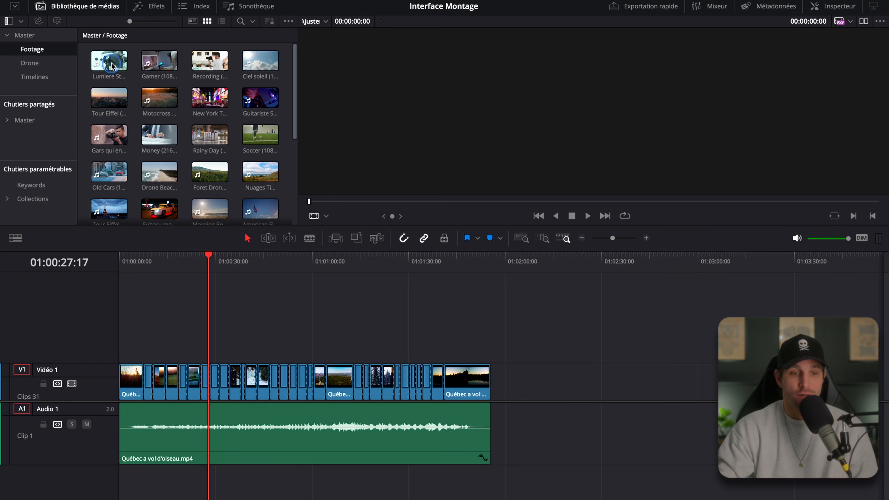
Step: Show the Footage bin in metadata view, select Soccer (1080).mp4, and return to thumbnail view
click(197, 22)
scroll(215, 80, down, 2)
click(117, 122)
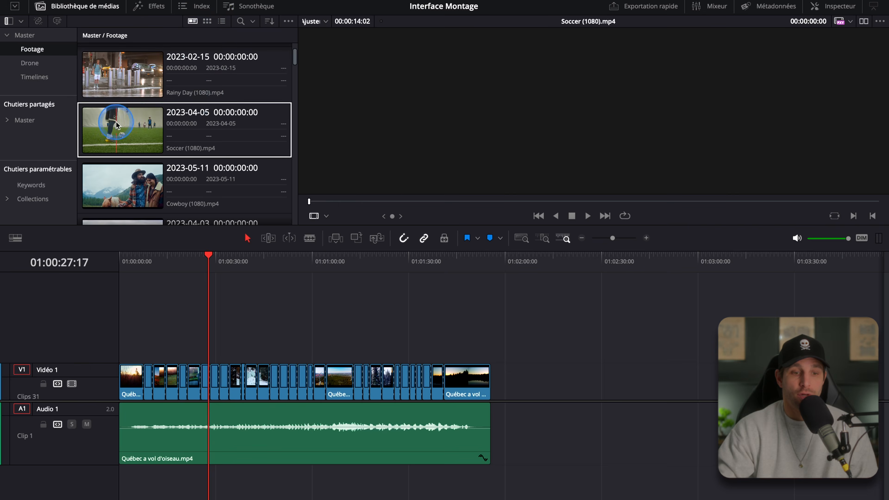
scroll(207, 135, up, 1)
click(207, 21)
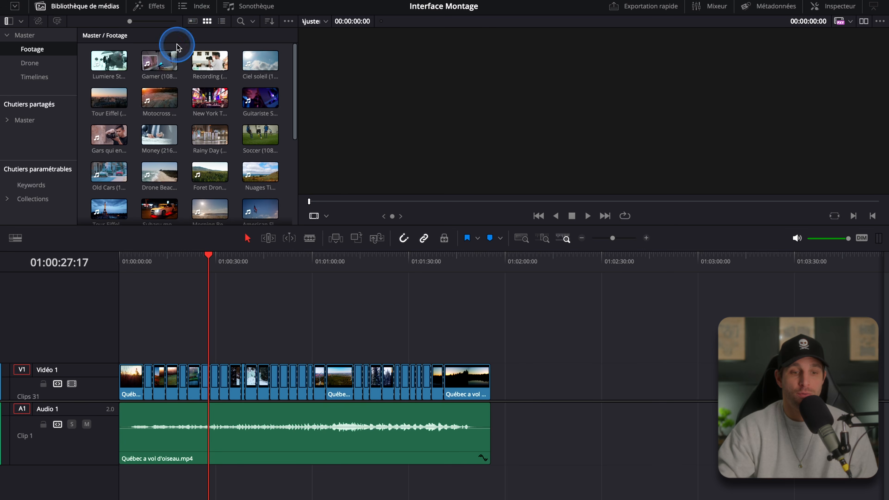
Step: Compare the thumbnail and list displays of the Footage bin, leaving its clips in list view
click(206, 71)
click(221, 21)
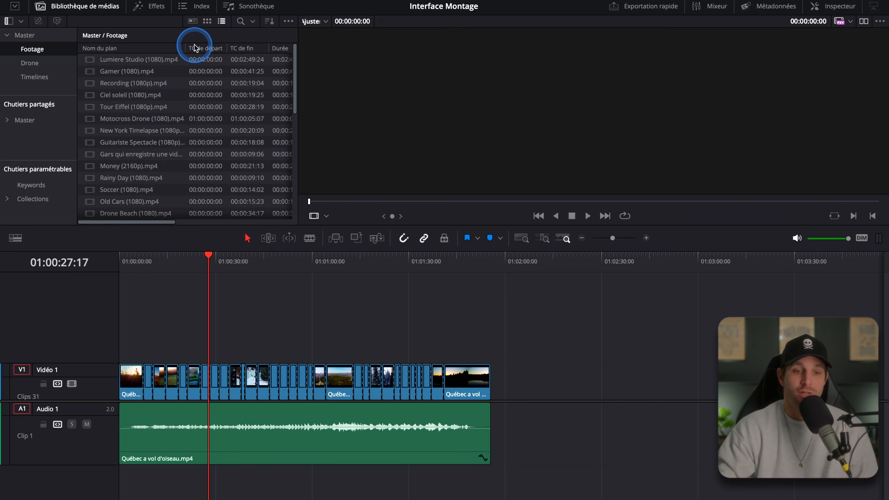
click(207, 21)
click(221, 21)
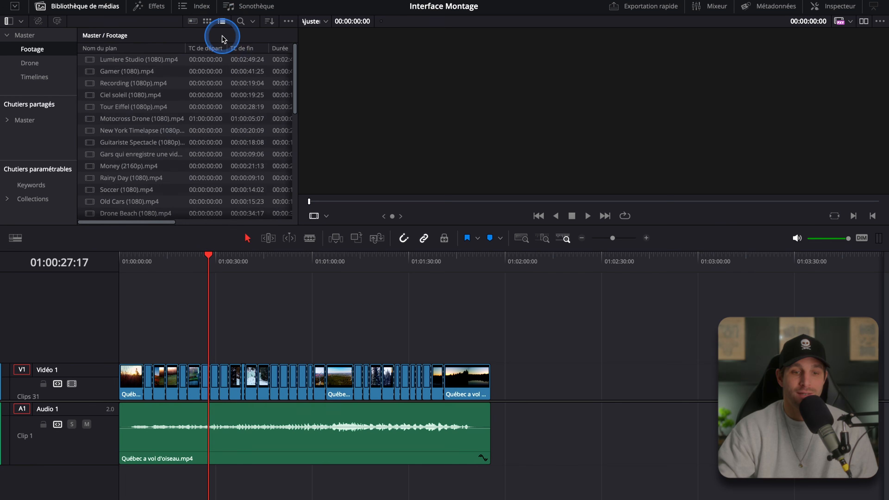
Step: Examine the media library's search field and clip sorting criteria without changing the sort order
click(240, 21)
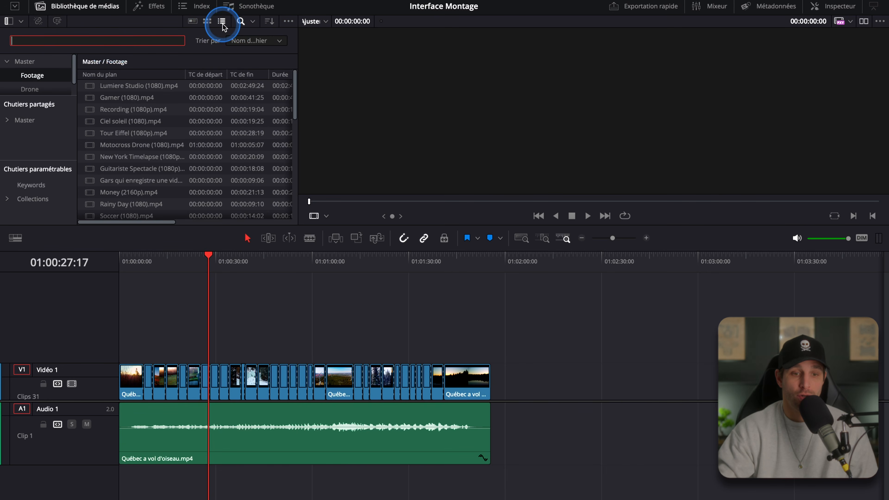
click(240, 22)
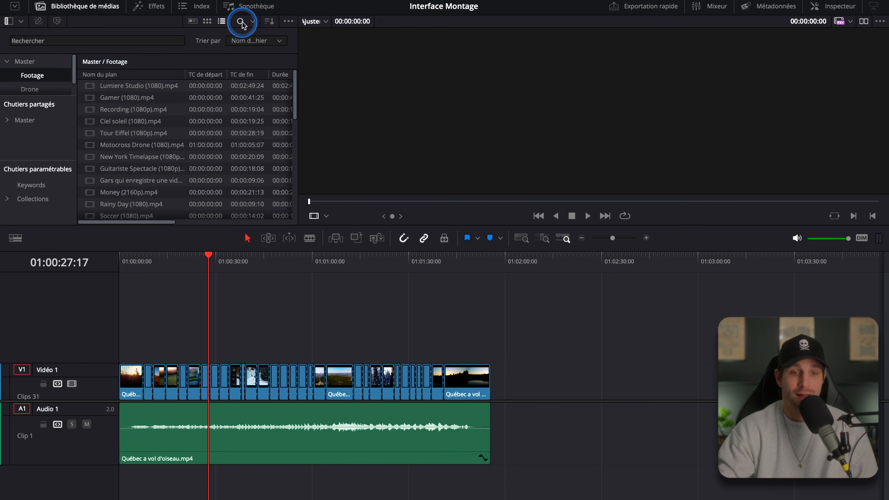
click(269, 22)
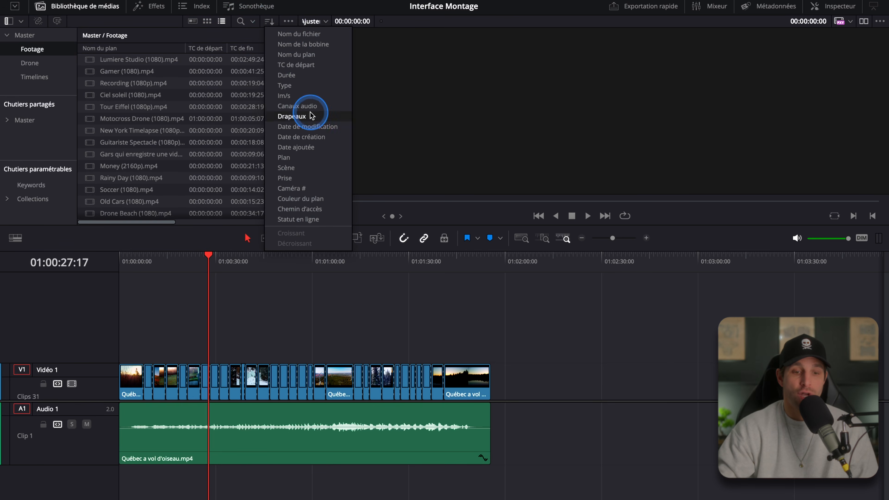
click(269, 23)
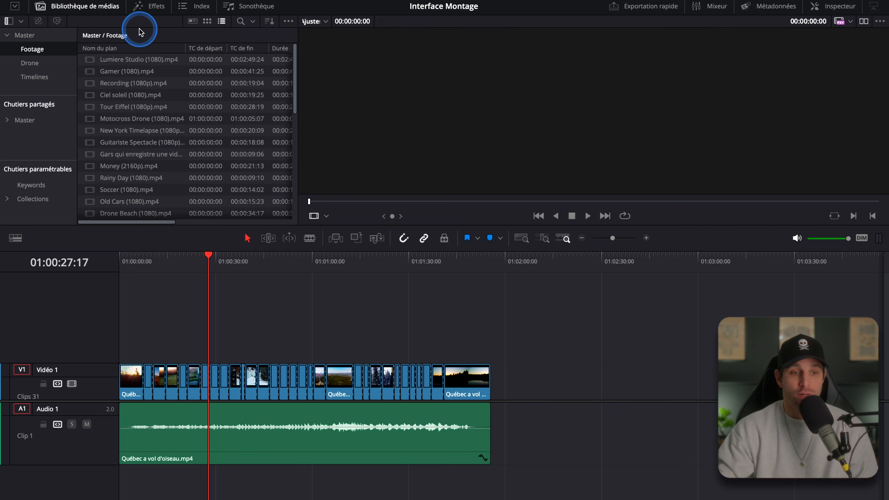
click(119, 134)
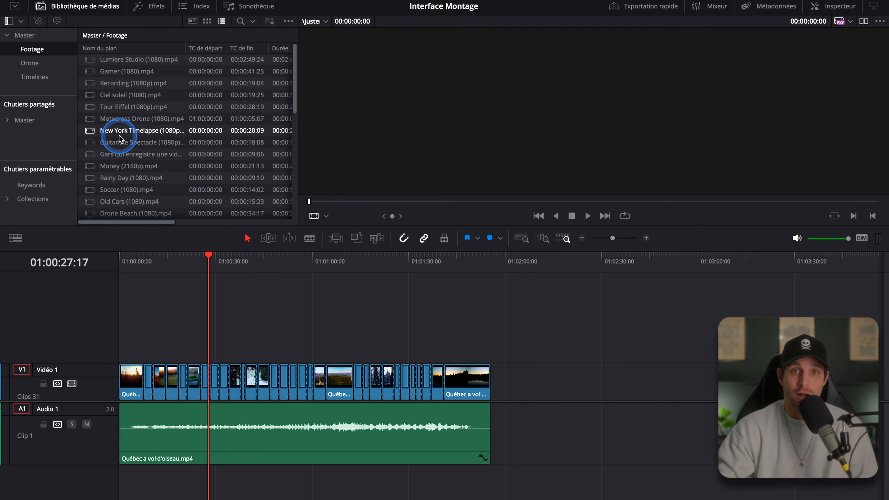
Step: Expand the media library to full height to look over the Footage clips, and restore its compact height
click(15, 6)
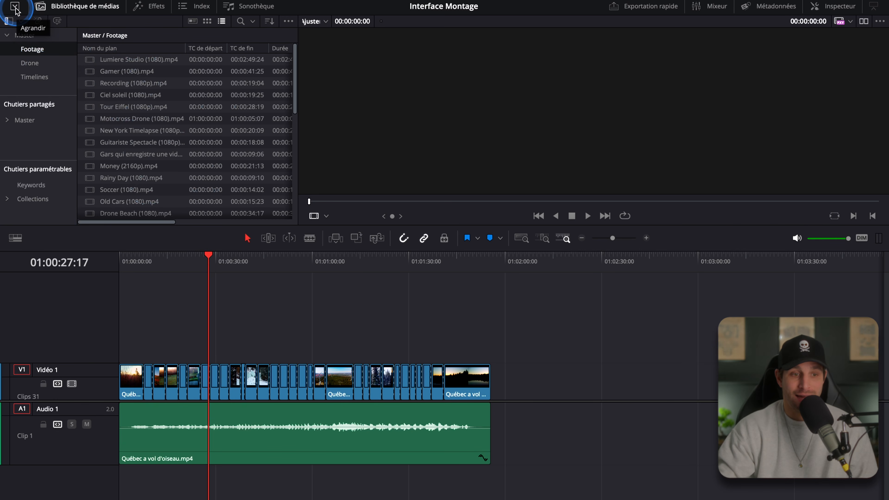
click(16, 7)
click(161, 366)
click(154, 416)
click(149, 144)
click(149, 152)
click(307, 115)
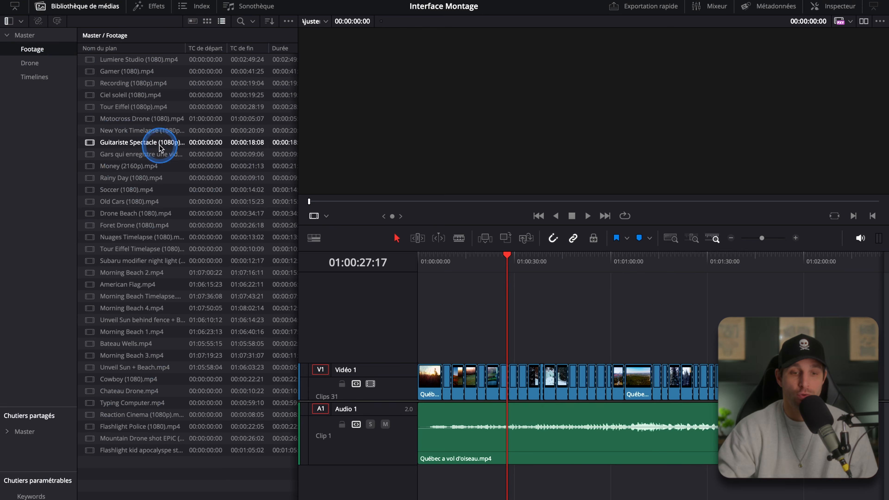
click(15, 7)
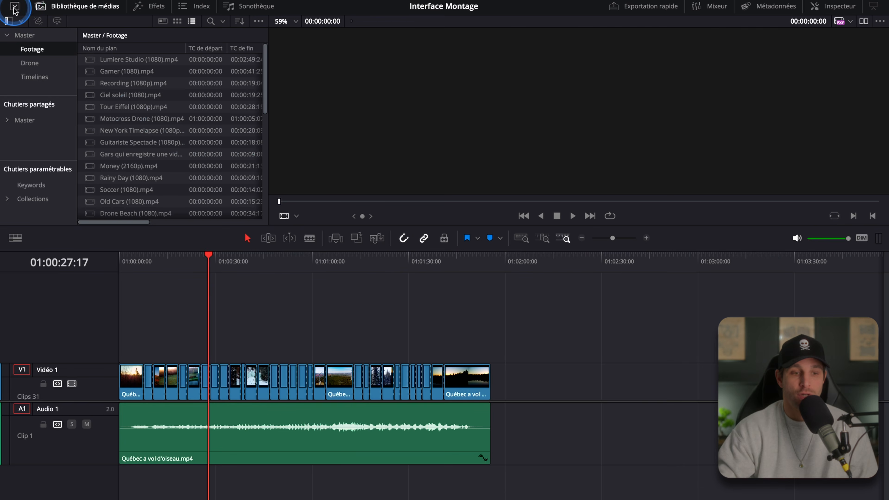
Step: Replace the media library with the effects library
click(88, 131)
click(90, 142)
click(66, 45)
click(61, 9)
click(157, 11)
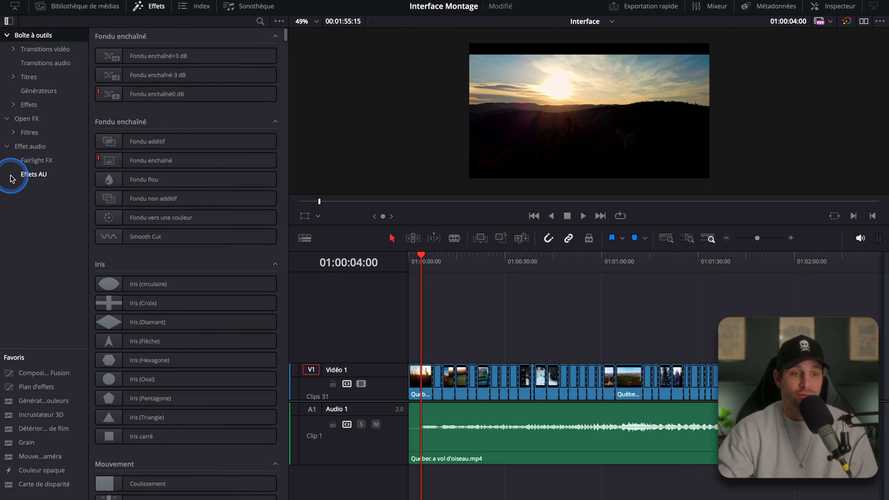
Step: Browse the effects library's video transitions, audio transitions, effects, Open FX filters and titles
click(29, 77)
click(41, 51)
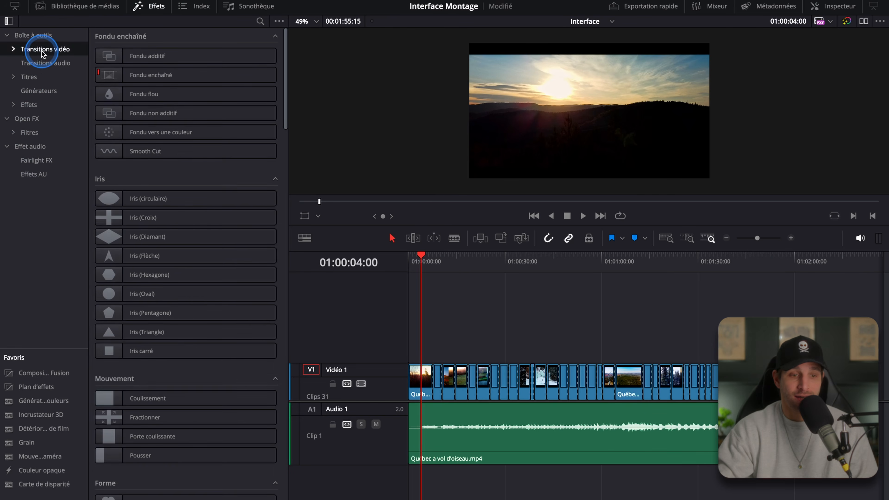
click(45, 64)
click(28, 105)
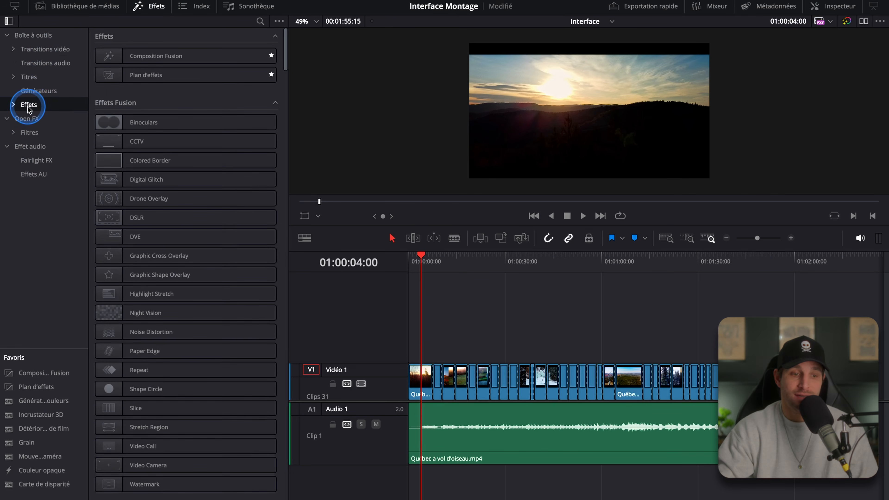
click(31, 137)
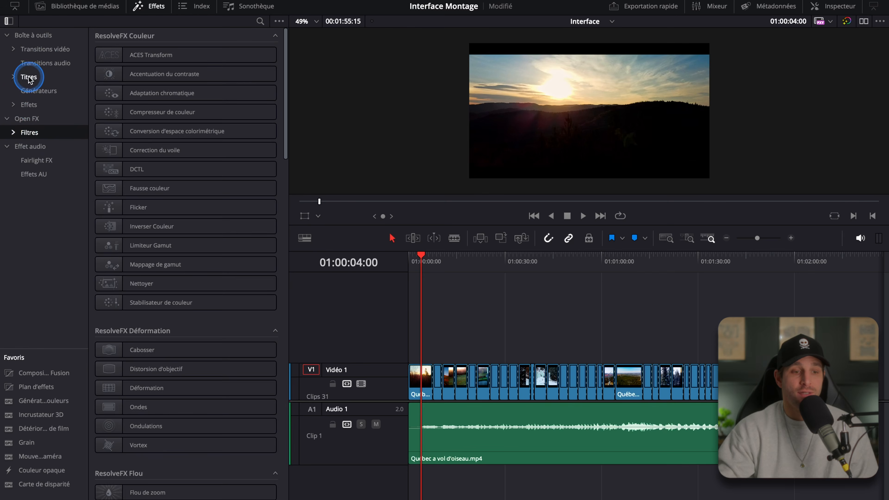
click(28, 77)
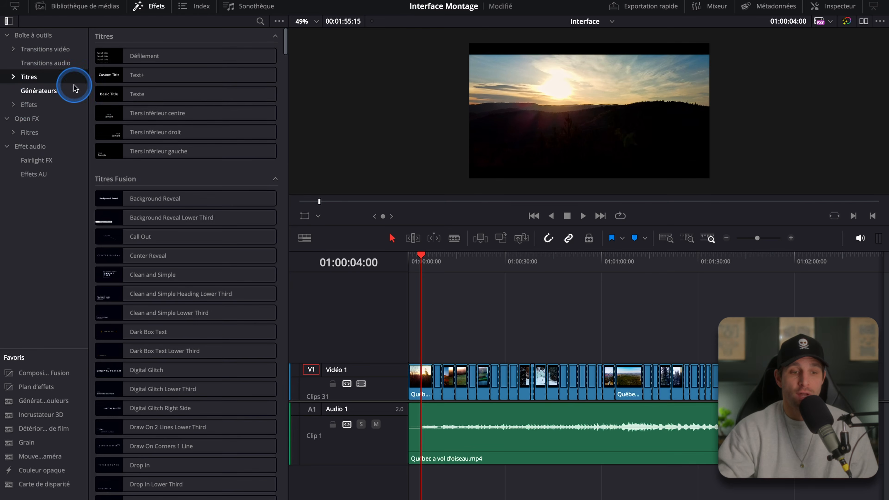
click(112, 111)
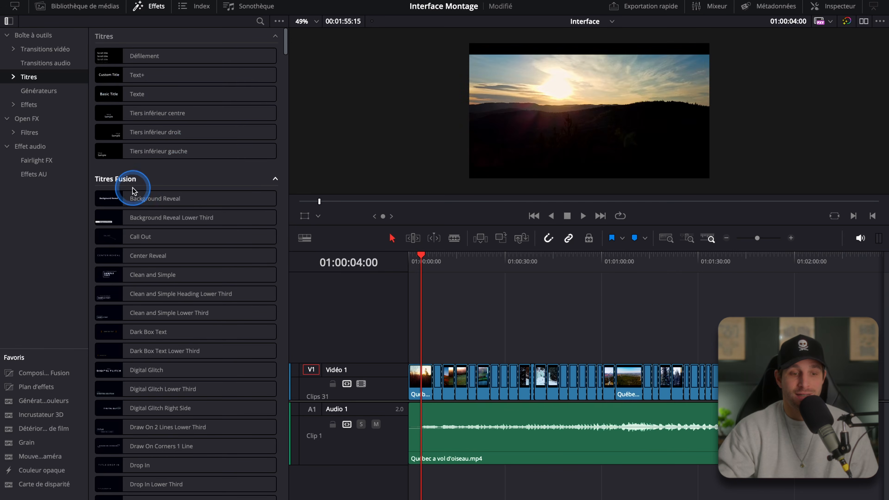
Step: Preview the Background Reveal Fusion title, add it on a new track above Vidéo 1, and show its settings in the inspector
click(208, 202)
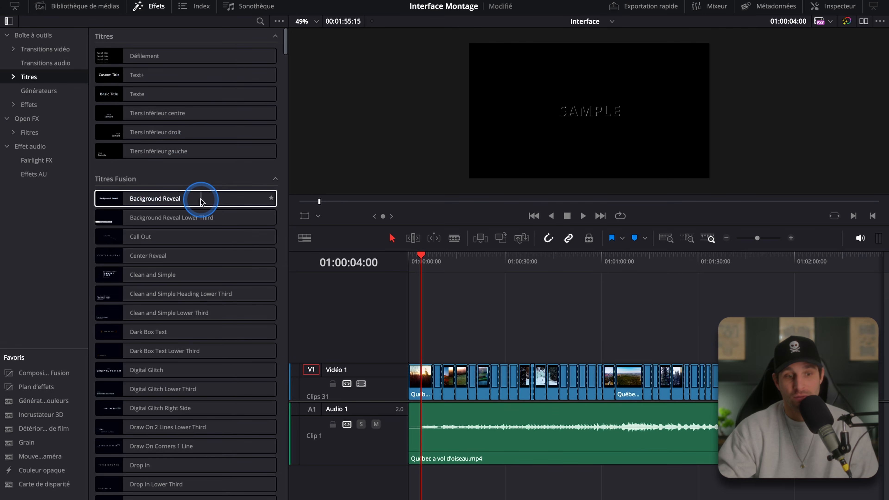
click(152, 202)
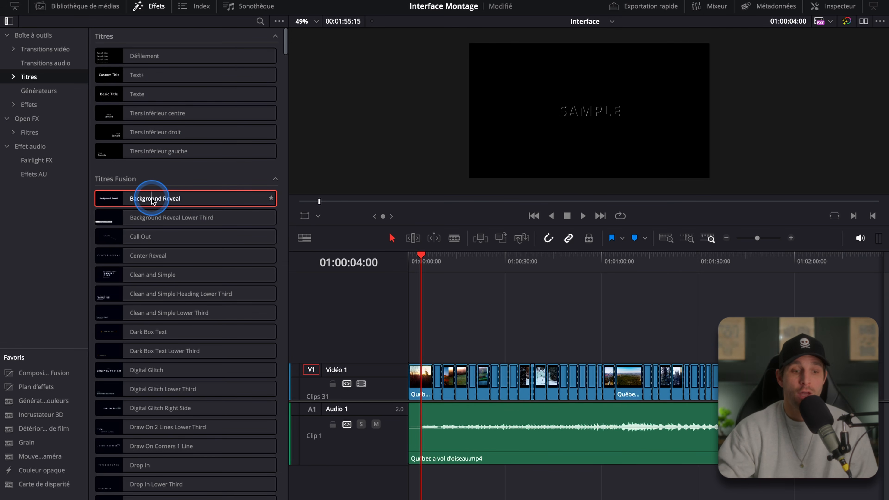
drag(152, 200, 455, 343)
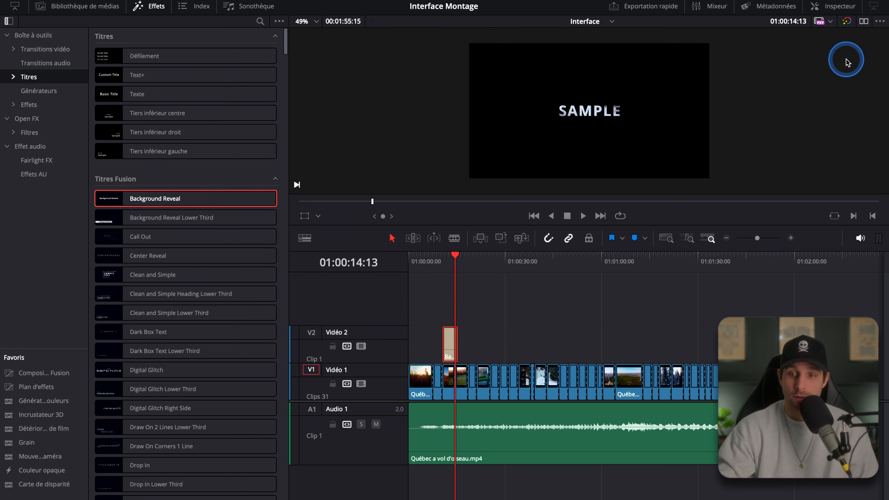
click(829, 8)
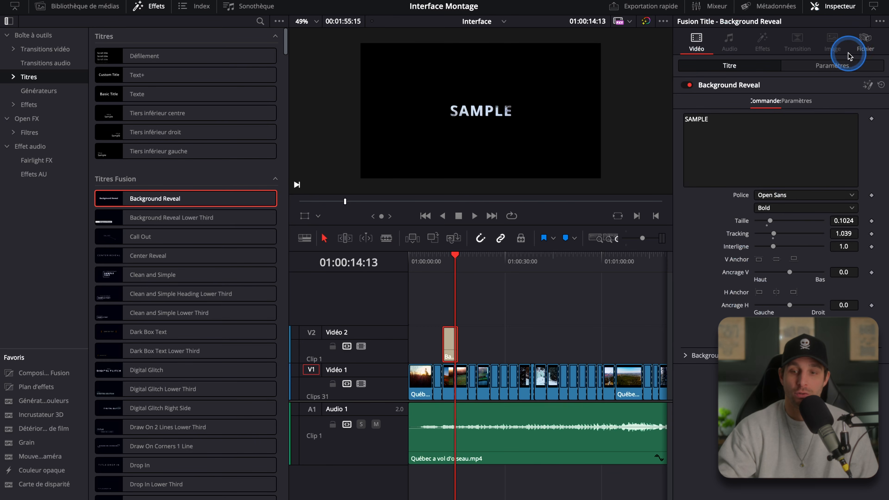
Step: Hide the inspector and delete the Background Reveal title from Vidéo 2
click(840, 6)
click(449, 343)
key(Delete)
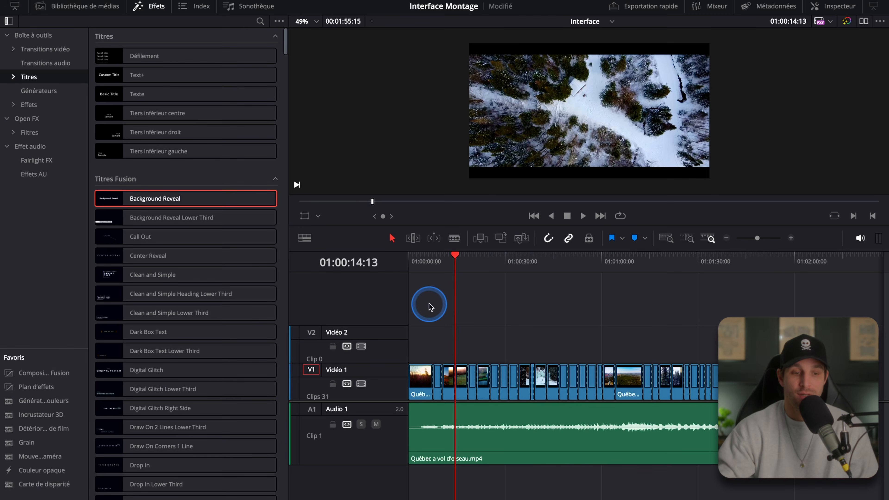
Step: Preview the Binoculars Fusion effect and apply it to the snowy forest clip at 01:00:14:13 on Vidéo 1
click(30, 104)
click(140, 123)
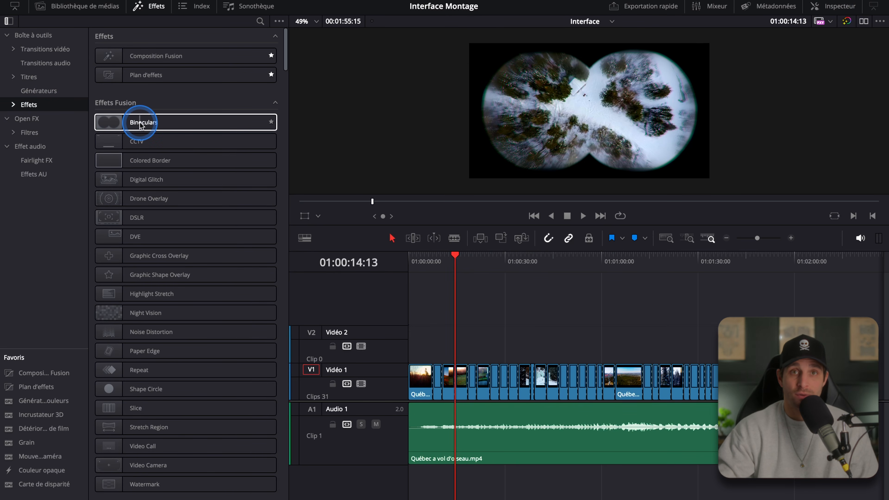
drag(140, 125, 459, 380)
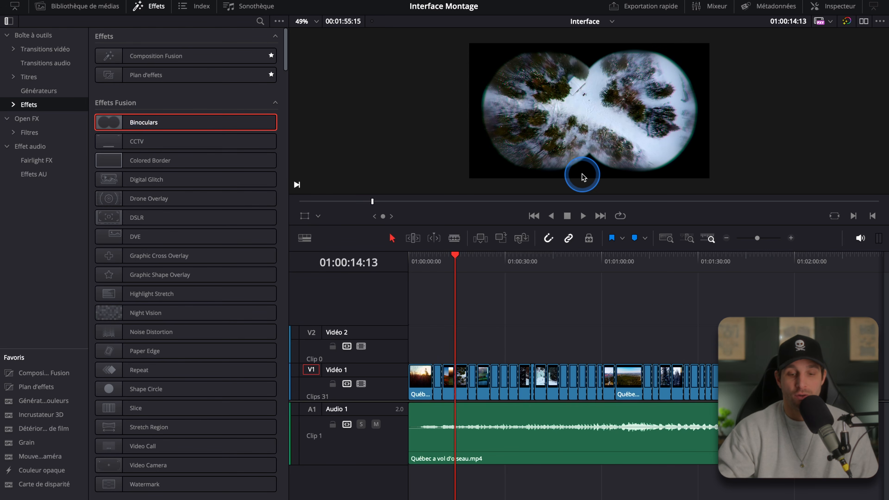
Step: Select the snowy forest clip and examine its Binoculars effect settings in the inspector
scroll(497, 297, up, 5)
click(563, 380)
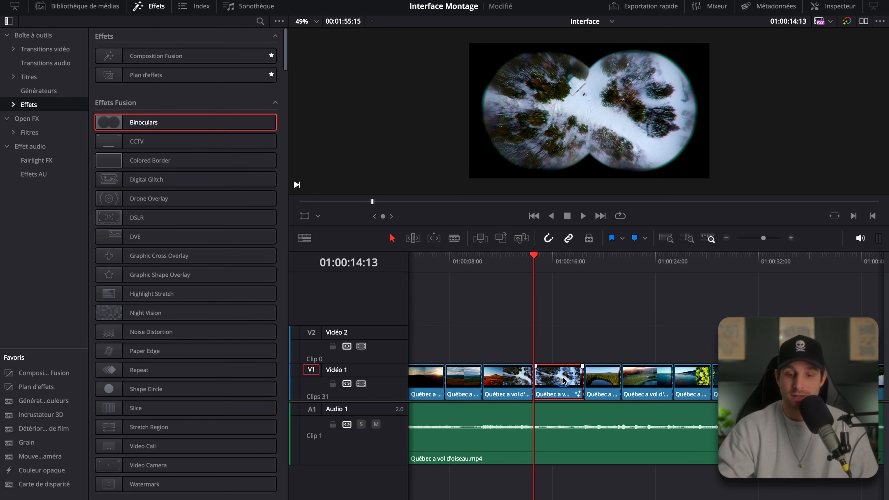
click(835, 7)
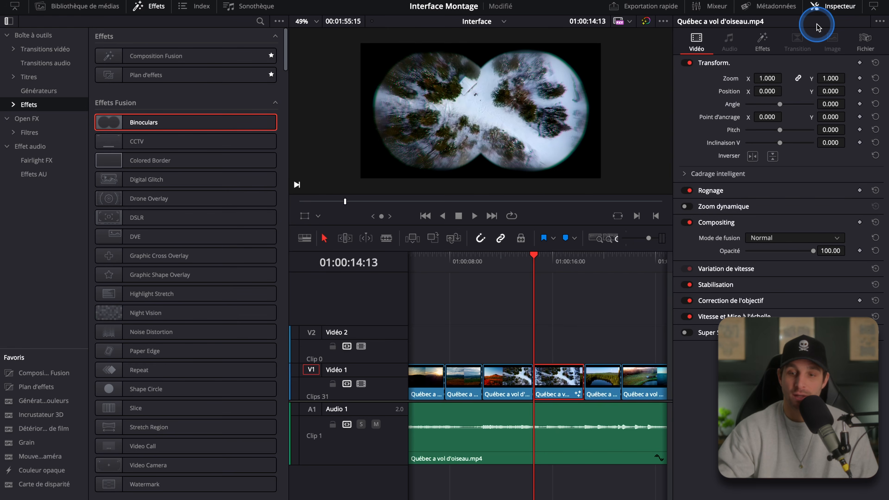
click(762, 46)
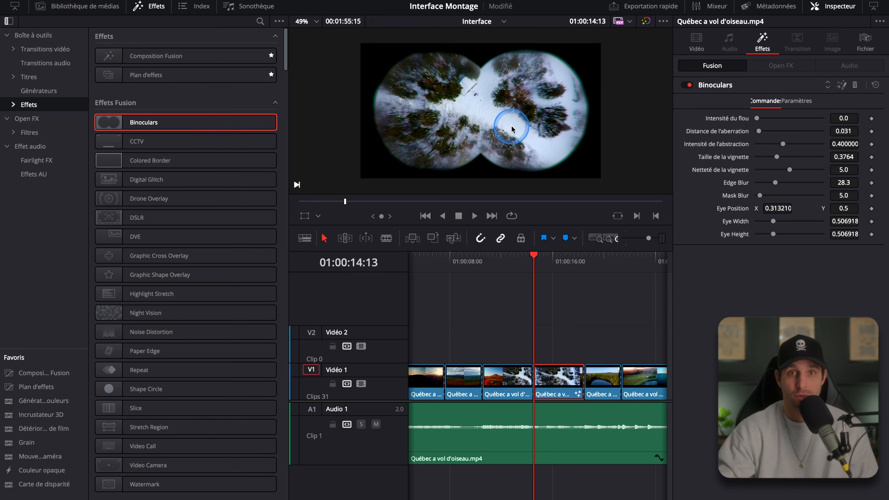
Step: Show the video transitions, remove the Binoculars effect from the snowy forest clip, and hide the inspector
click(58, 50)
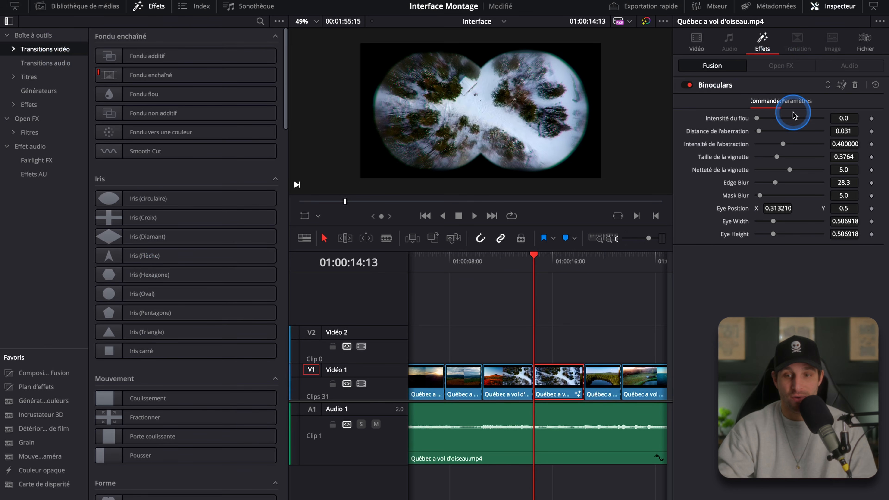
click(857, 85)
click(841, 7)
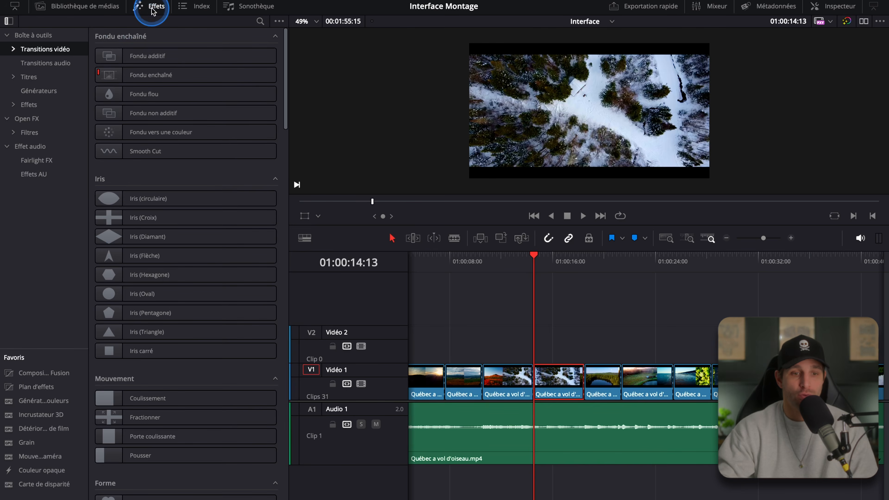
Step: Replace the effects library with the timeline index and jump to the clips at entries 1 and 32
click(153, 10)
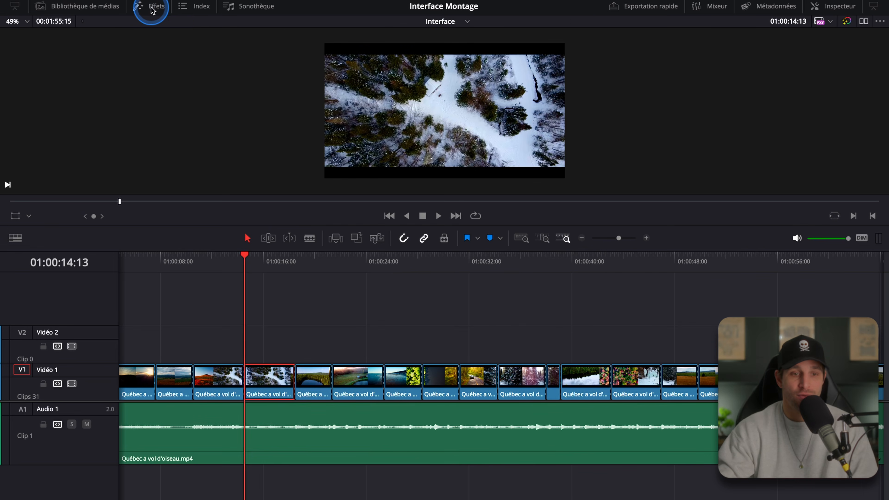
click(199, 10)
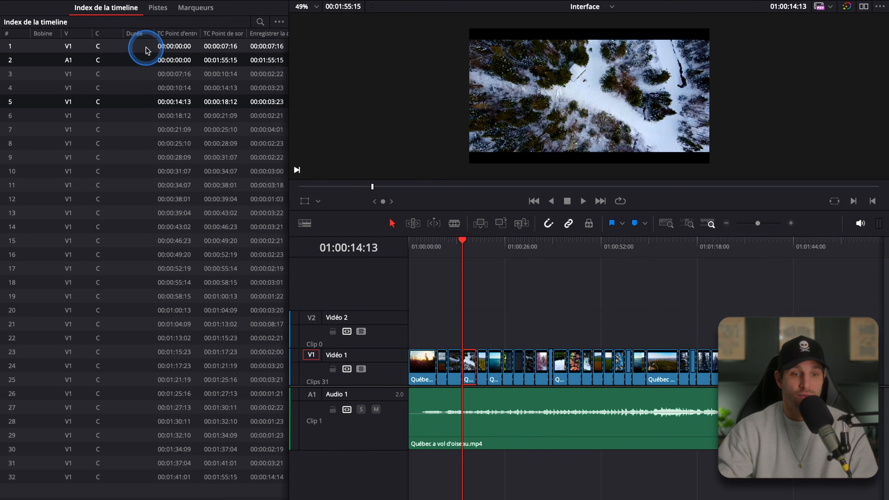
click(171, 46)
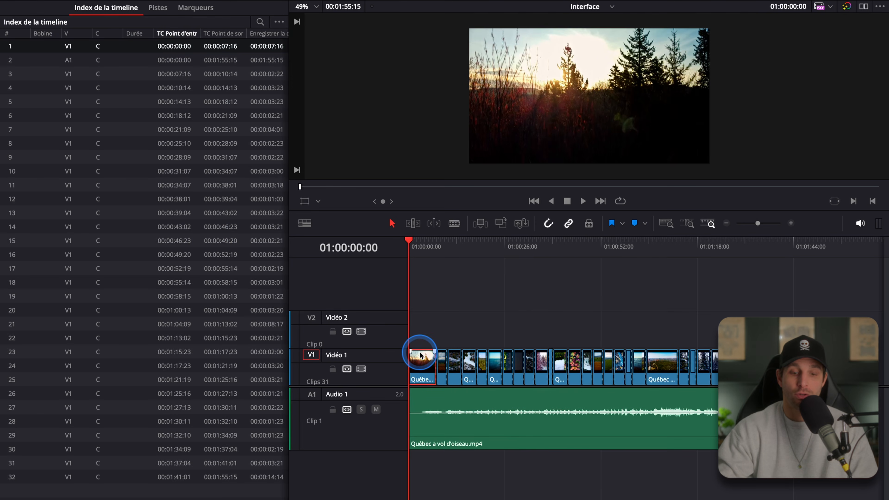
click(93, 490)
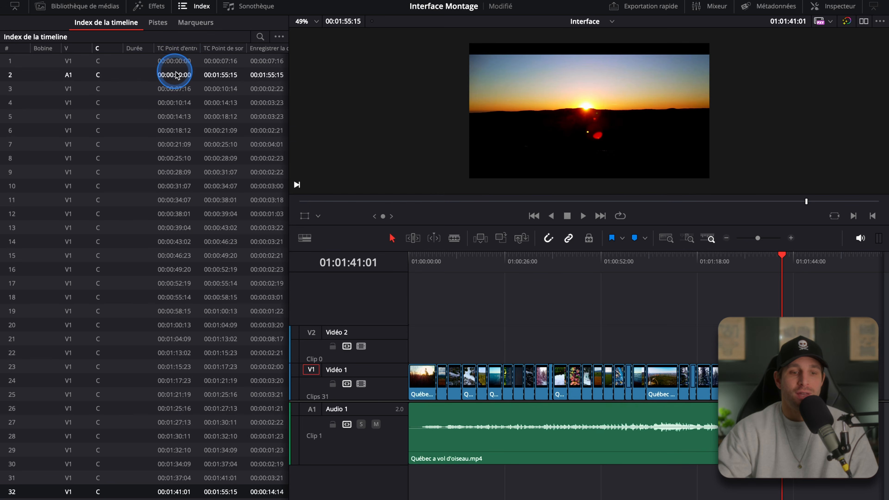
click(192, 218)
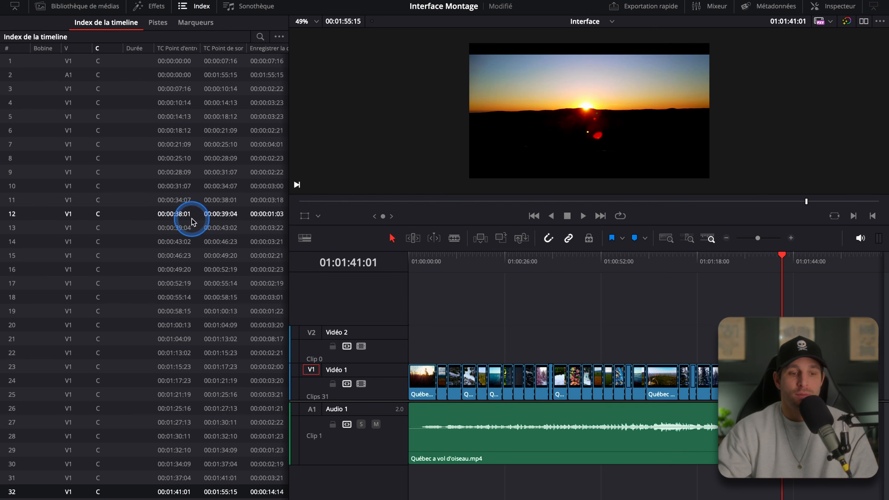
Step: Close the timeline index, show the sound library, and hide it again
click(148, 227)
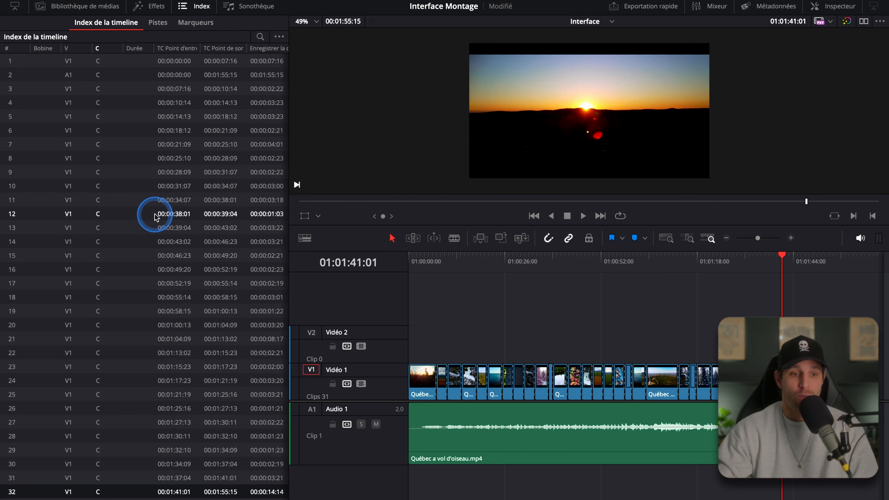
click(86, 324)
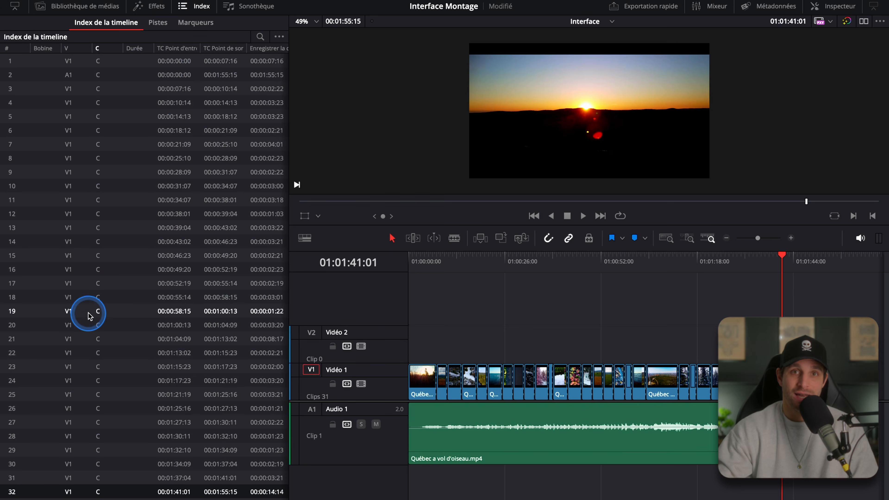
click(201, 10)
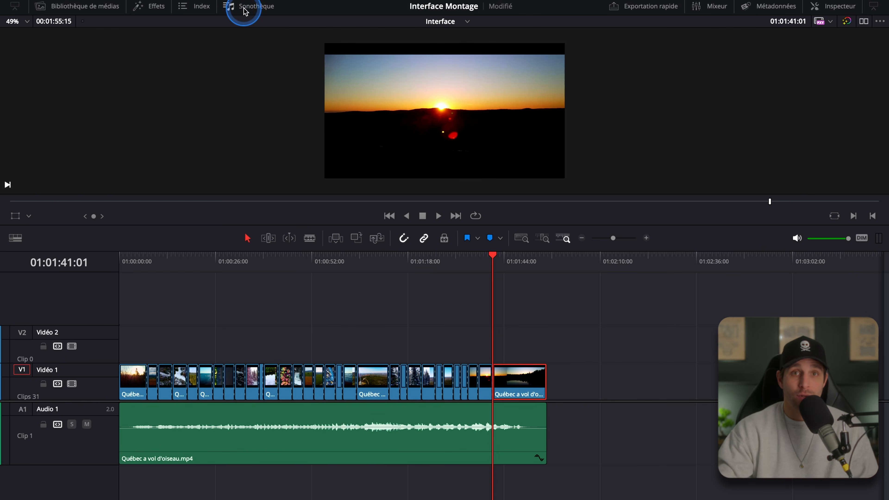
click(254, 10)
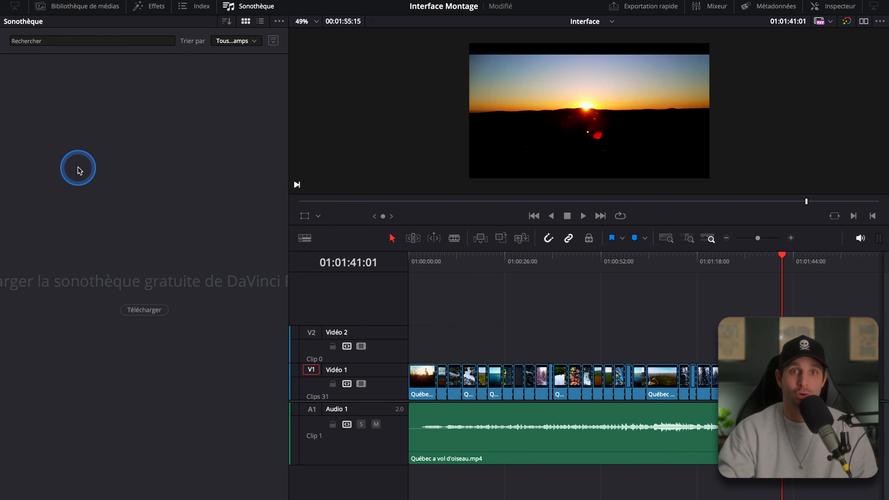
click(246, 9)
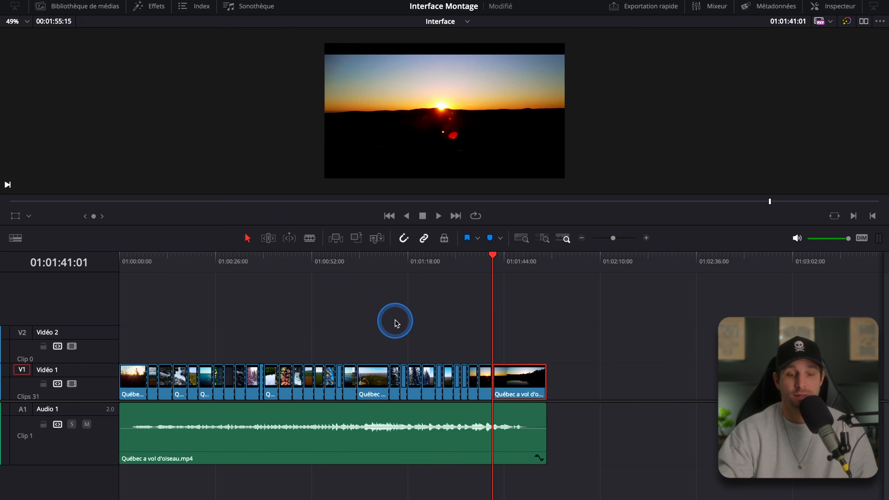
Step: Open the quick export options, select the YouTube preset, and cancel without exporting
click(644, 11)
click(351, 248)
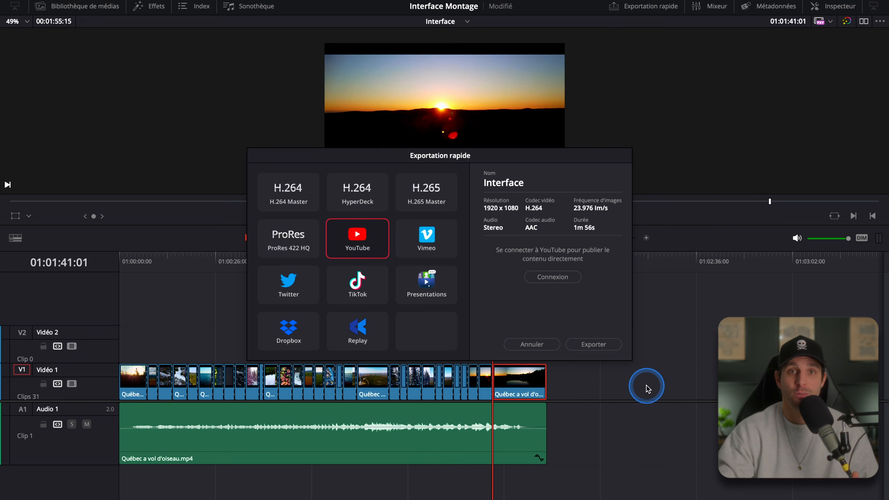
click(529, 345)
Step: Show the audio mixer and add a stereo audio track below Audio 1
click(717, 10)
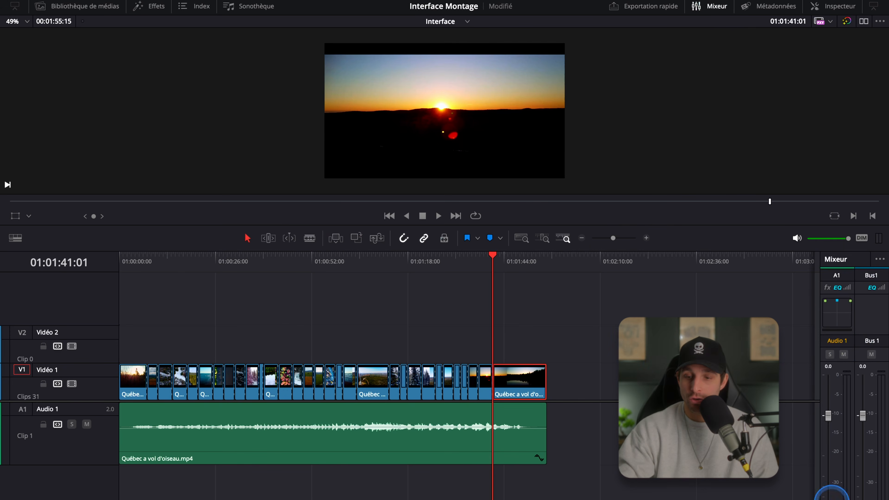
click(391, 439)
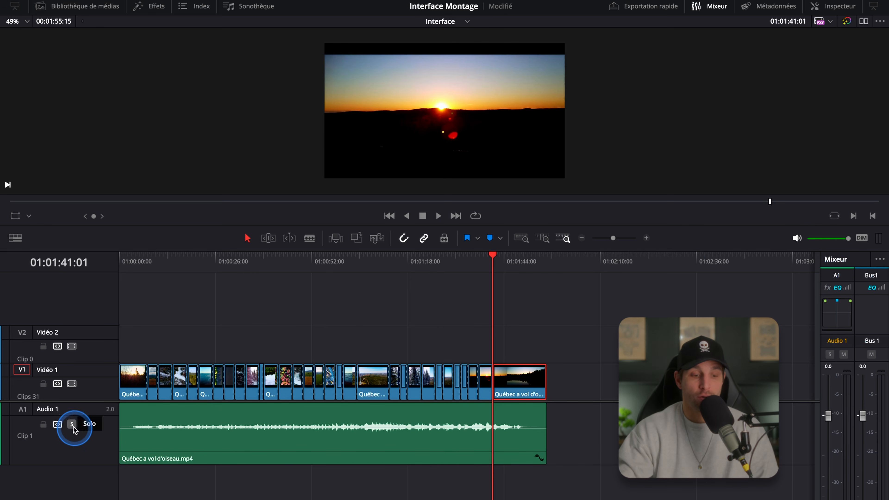
right_click(54, 478)
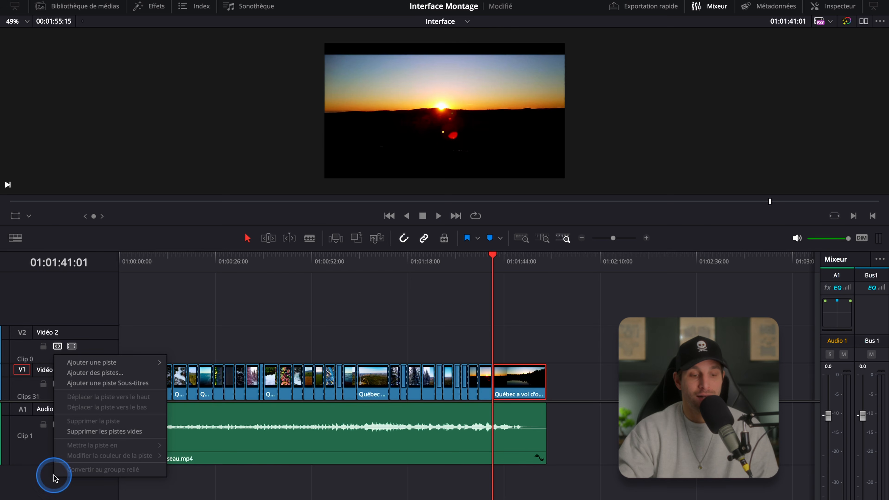
mouse_move(84, 362)
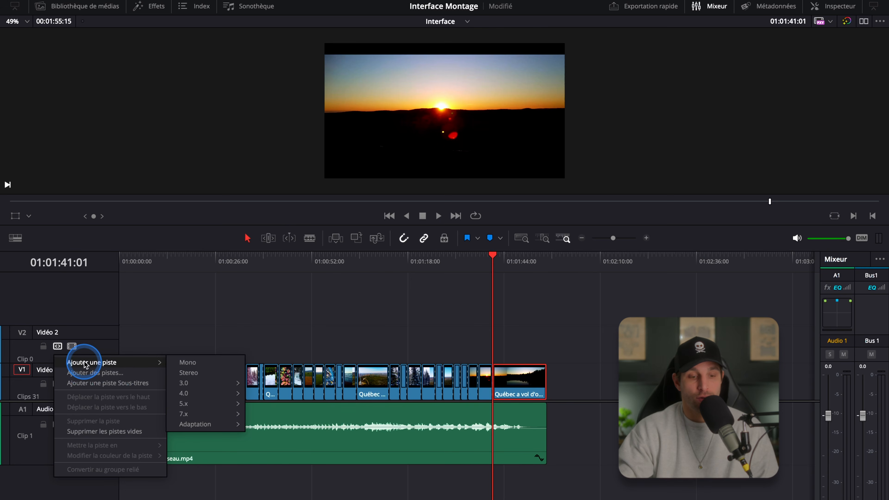
click(191, 372)
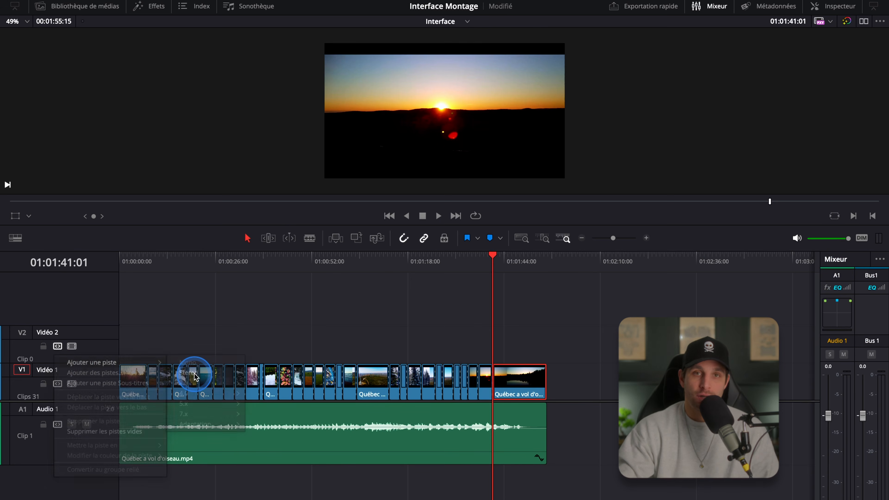
right_click(71, 470)
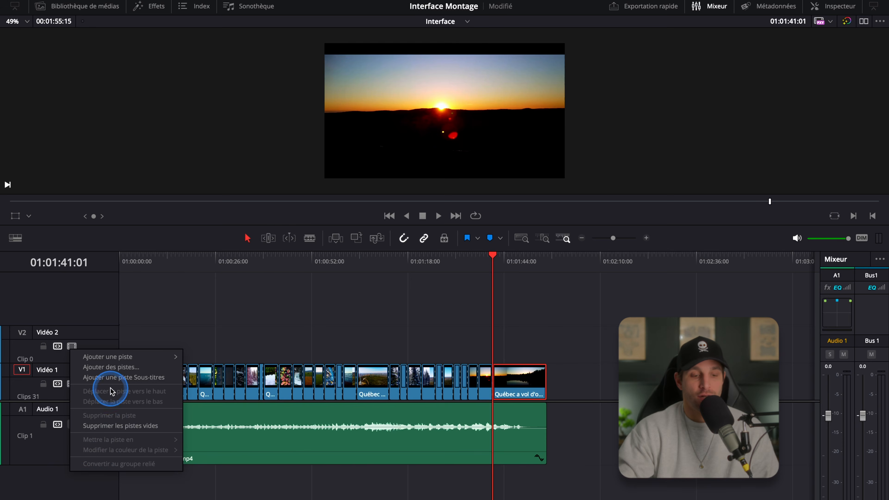
mouse_move(110, 357)
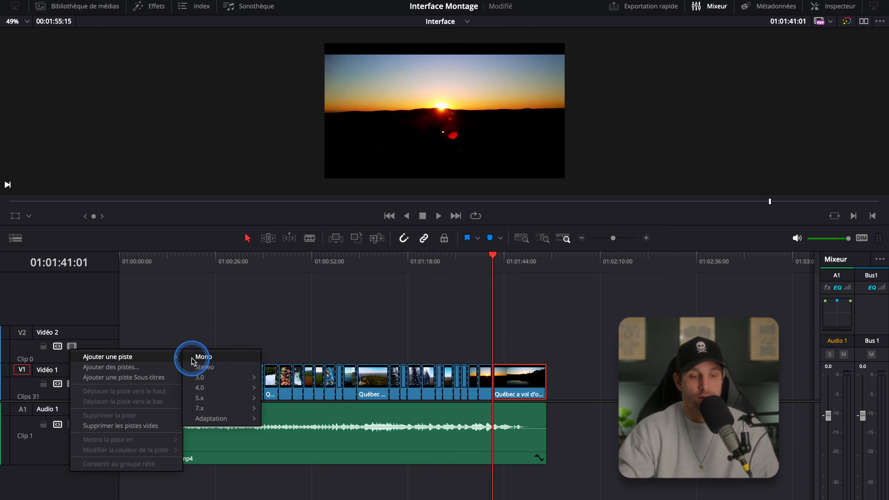
click(203, 367)
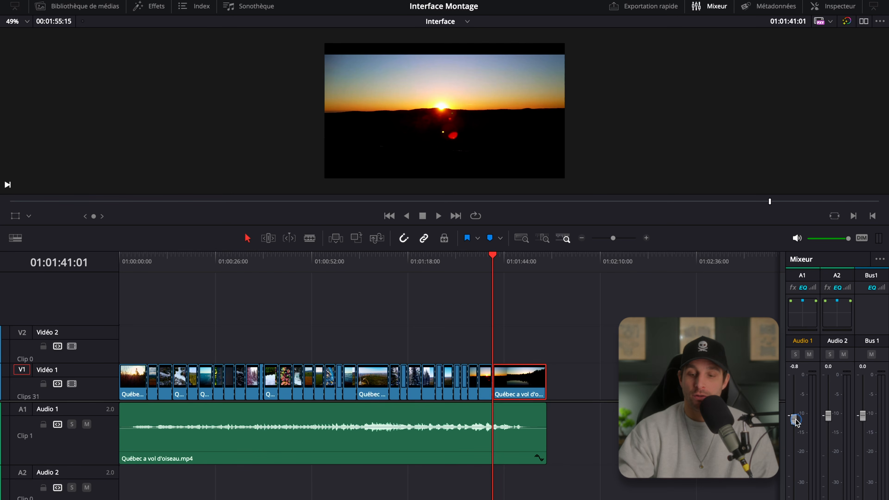
Step: Set the Audio 1 fader to about +2.1 and hide the audio mixer
drag(793, 417, 791, 438)
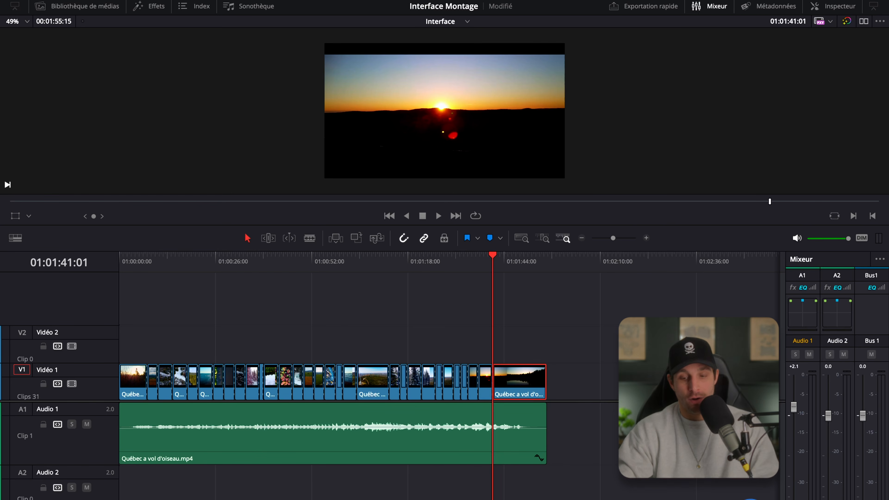
click(712, 10)
Step: Show the selected sunset clip's metadata, hide it, and open the inspector for that clip
click(775, 23)
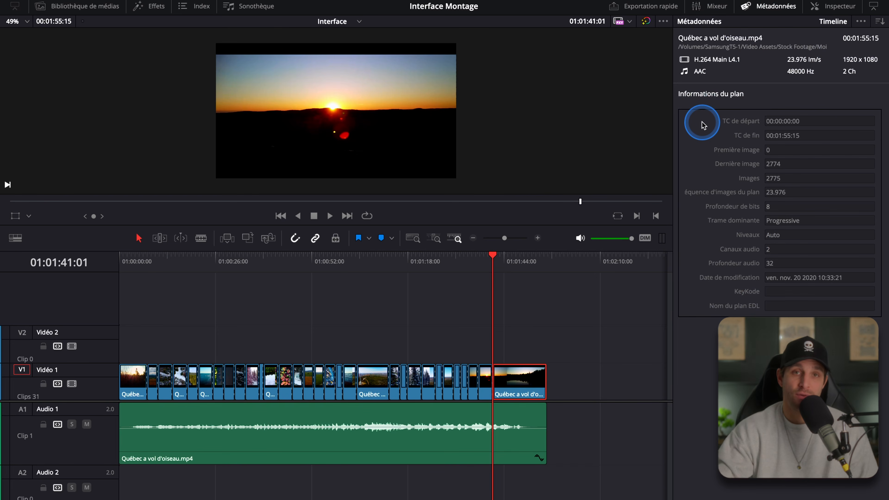
click(770, 6)
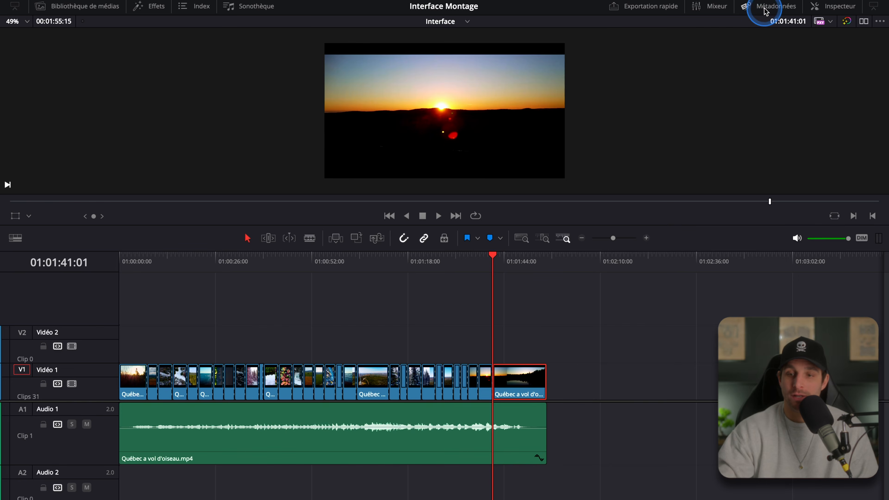
click(839, 6)
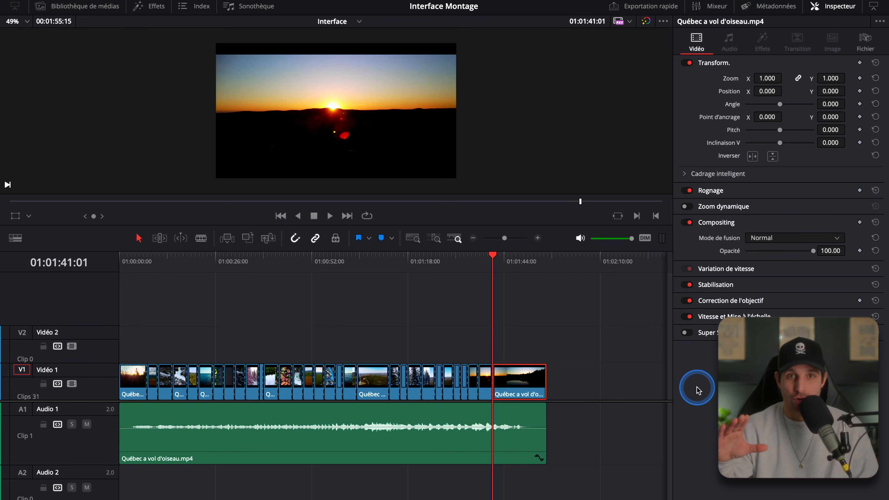
Step: Set the sunset clip's zoom to 1.710 and flip the image horizontally and vertically
drag(768, 79, 769, 79)
click(752, 155)
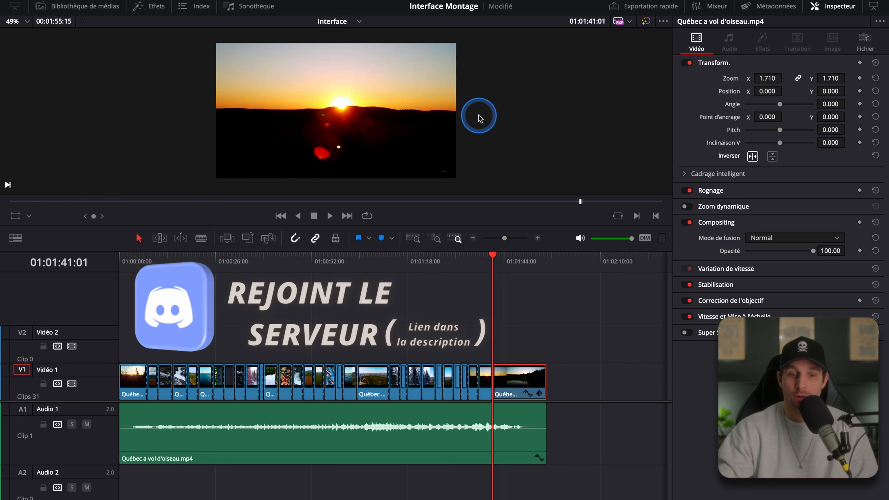
click(772, 156)
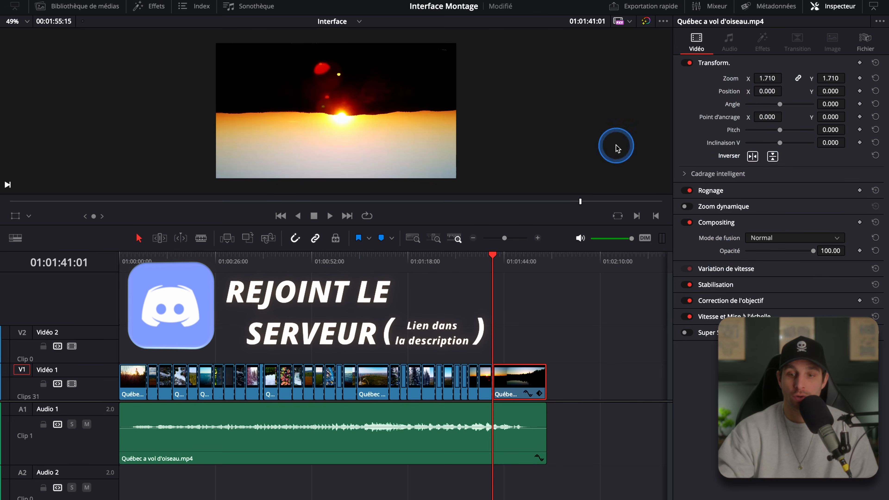
Step: Rotate the sunset clip to an angle of 173.130, reset the angle, and restore all its Transform settings
drag(779, 104, 795, 104)
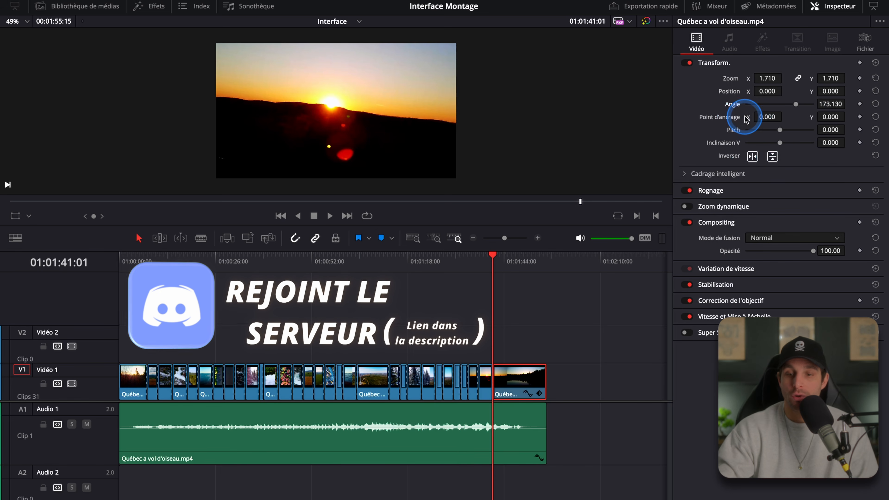
click(875, 104)
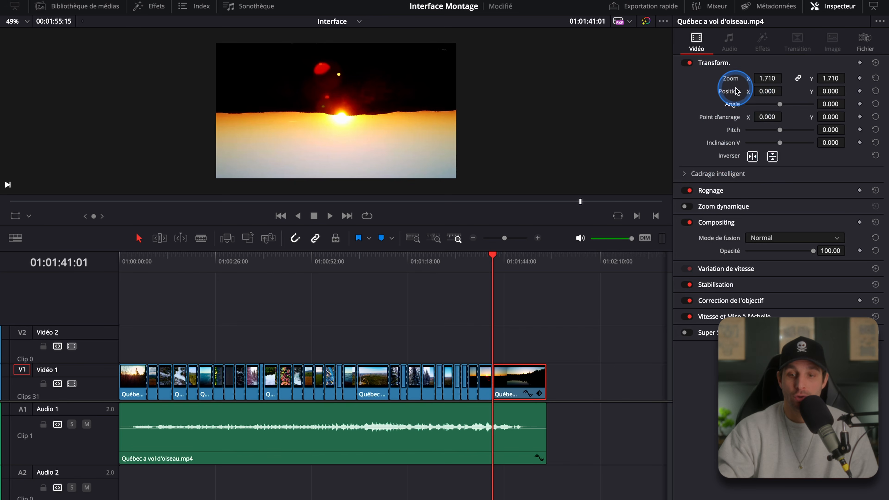
click(875, 62)
click(708, 68)
Step: Crop the left side of the sunset clip by 894, reset that crop value, and collapse the cropping settings
click(710, 79)
drag(746, 95, 777, 96)
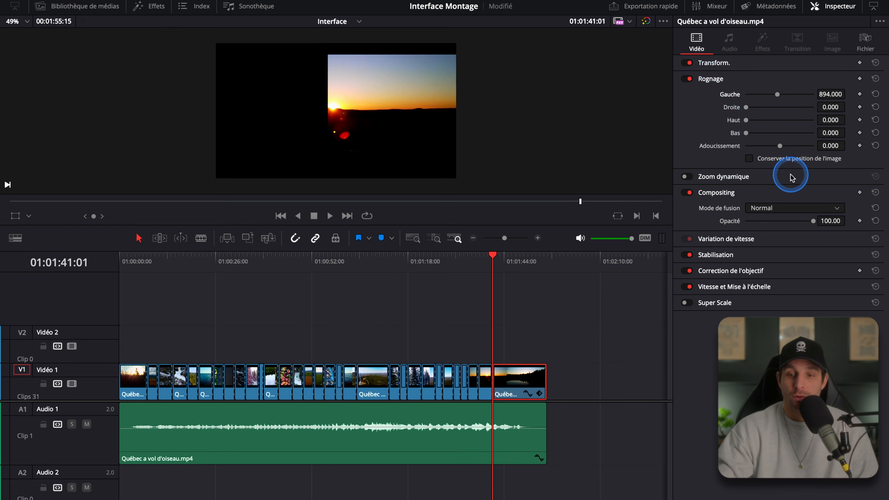
click(875, 94)
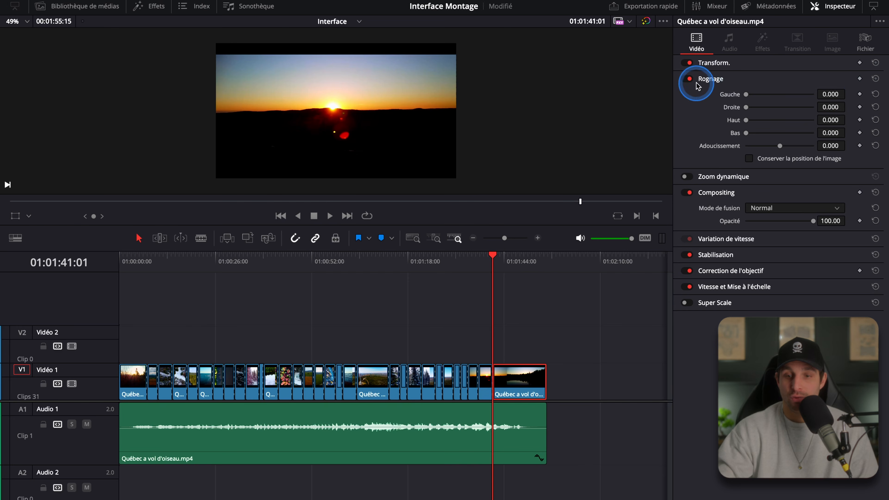
click(681, 79)
Step: Examine the sunset clip's dynamic zoom settings and its compositing blend modes and opacity, keeping Normal mode and 100.00 opacity
click(726, 93)
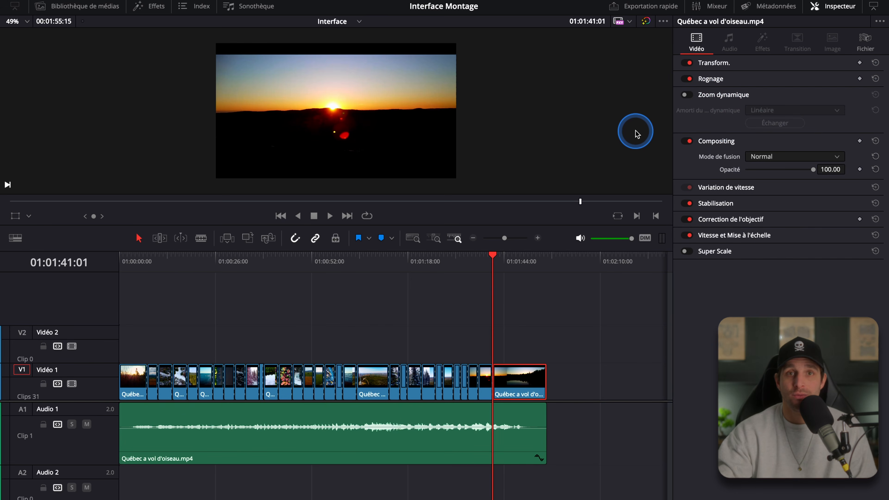
click(725, 93)
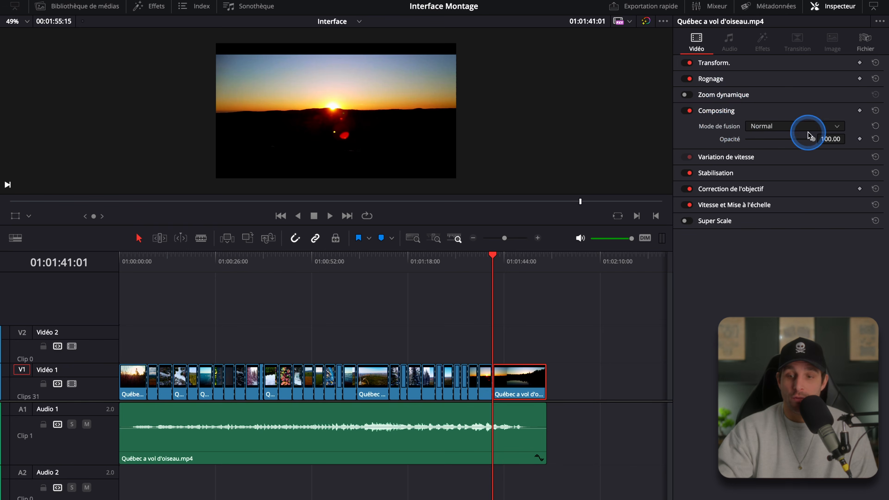
click(835, 127)
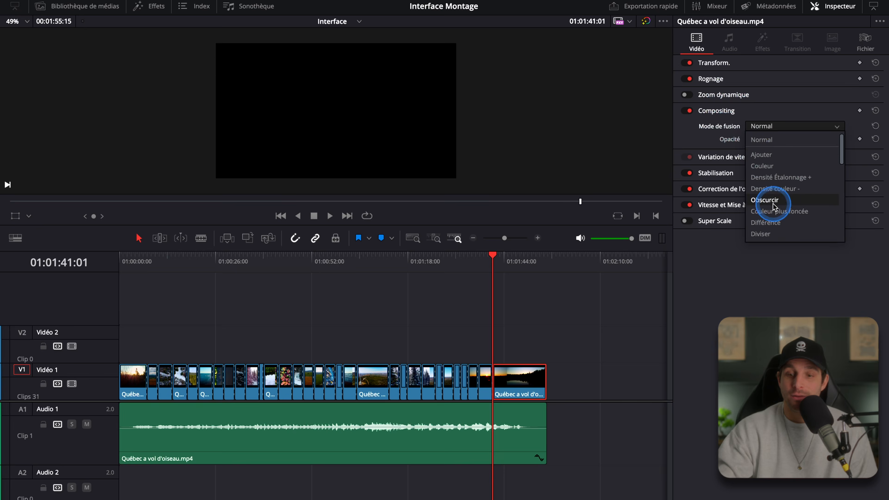
click(709, 141)
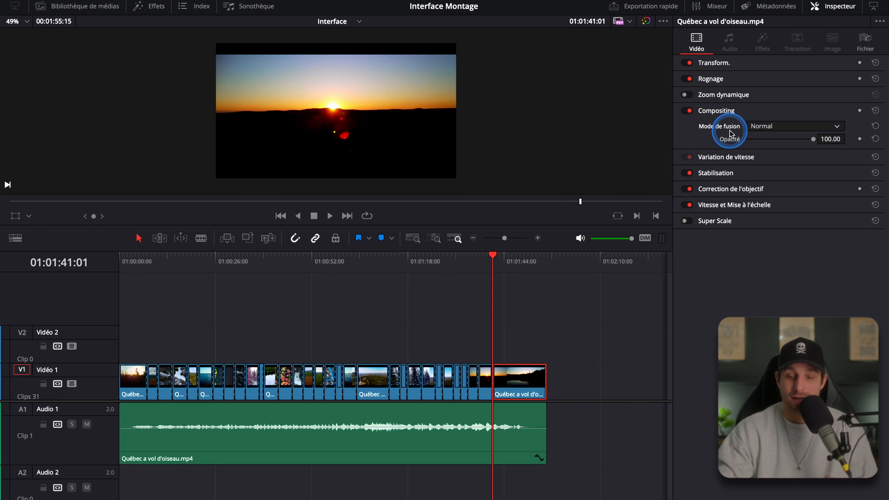
drag(813, 140, 820, 139)
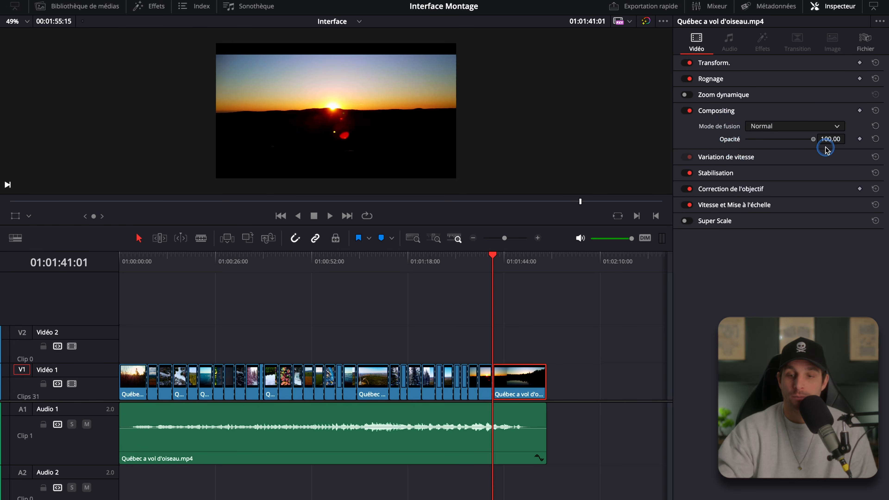
click(721, 117)
Step: Expand the sunset clip's speed change settings to examine direction, speed and frame rate options, and collapse them
click(719, 129)
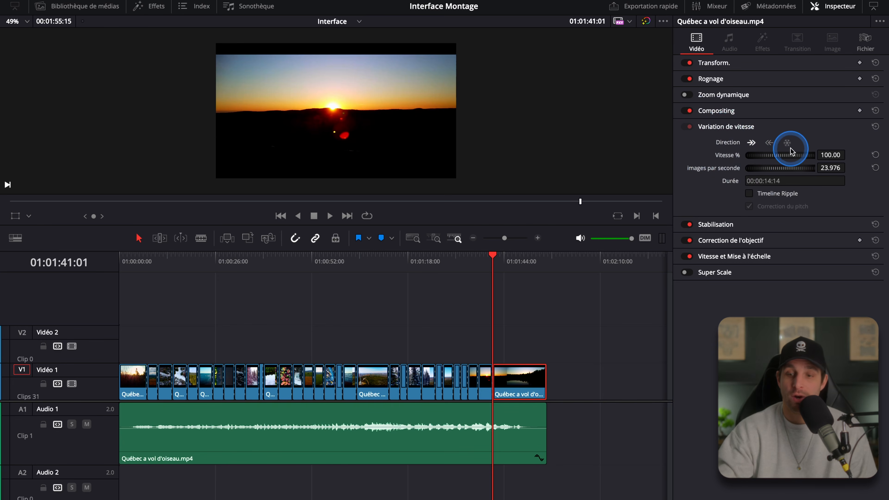
click(744, 129)
Step: Examine the sunset clip's stabilization modes, keeping Perspective, and expand its lens correction settings
click(716, 142)
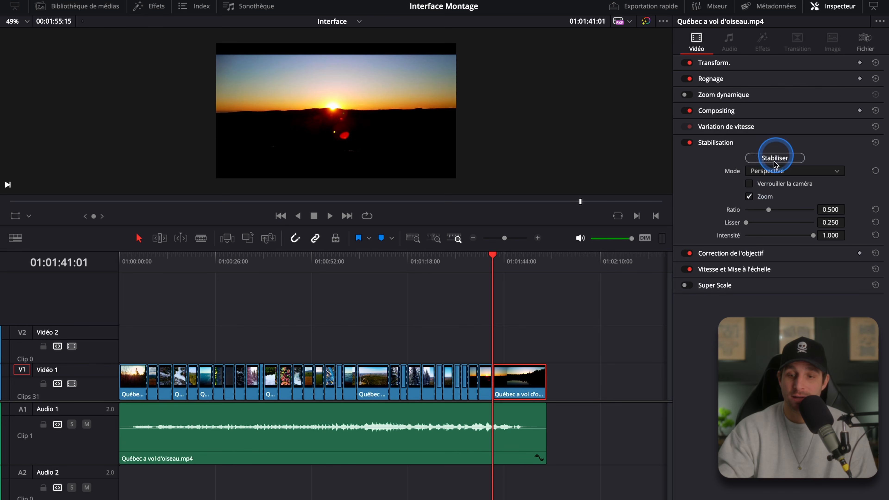
click(839, 172)
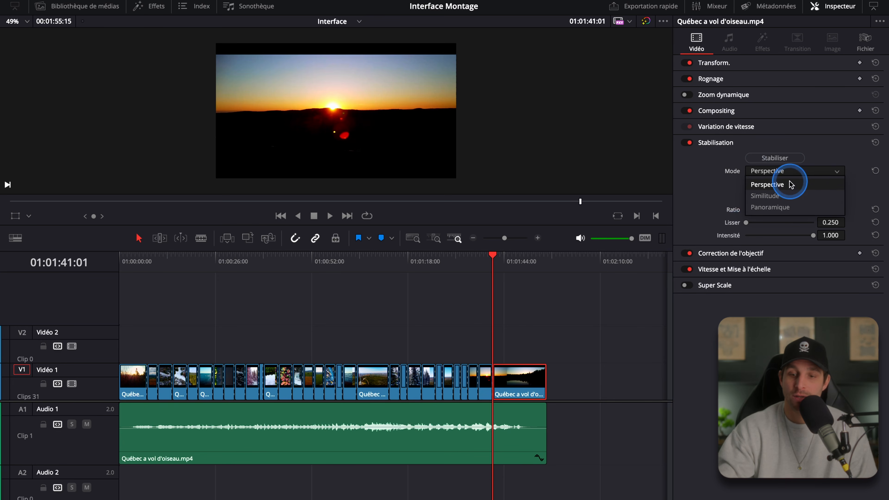
click(720, 191)
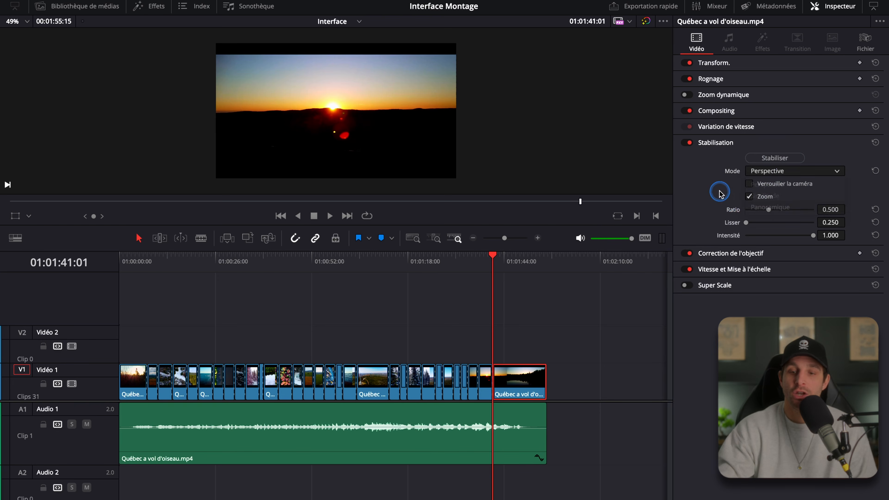
click(775, 172)
click(769, 188)
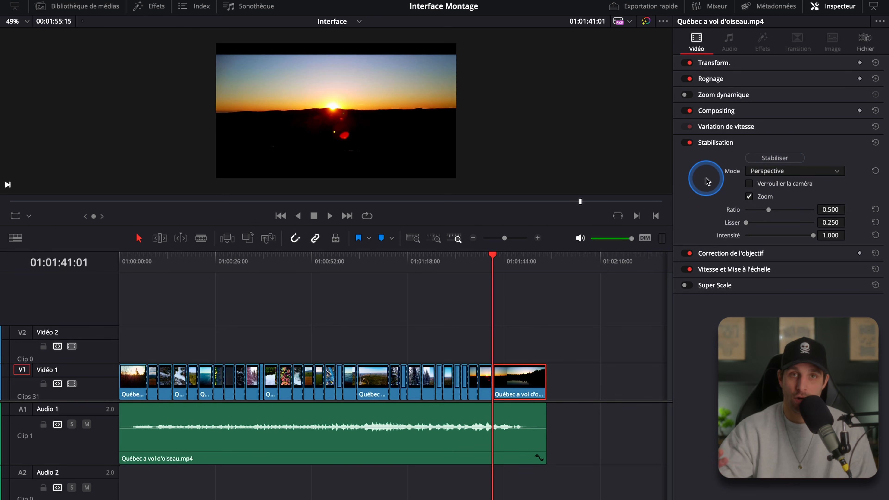
click(727, 143)
click(754, 161)
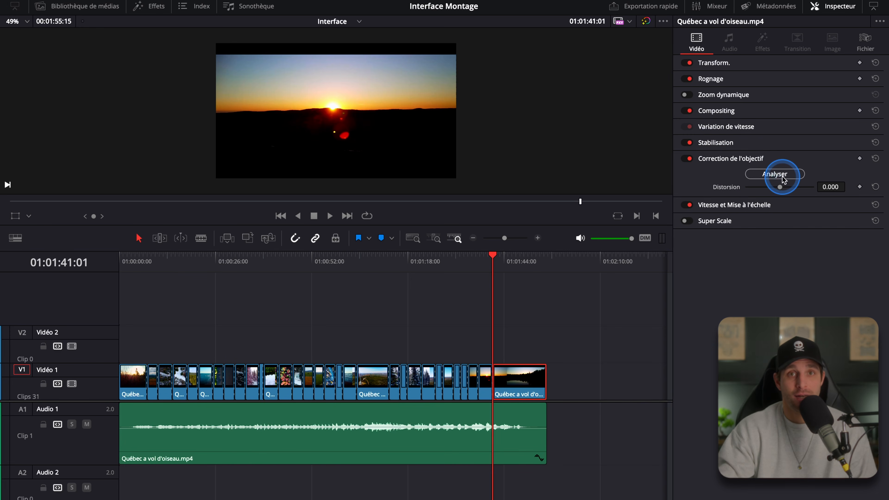
Step: Set the sunset clip's lens distortion to 0.405, reset the lens correction, and collapse its settings
drag(780, 186, 794, 189)
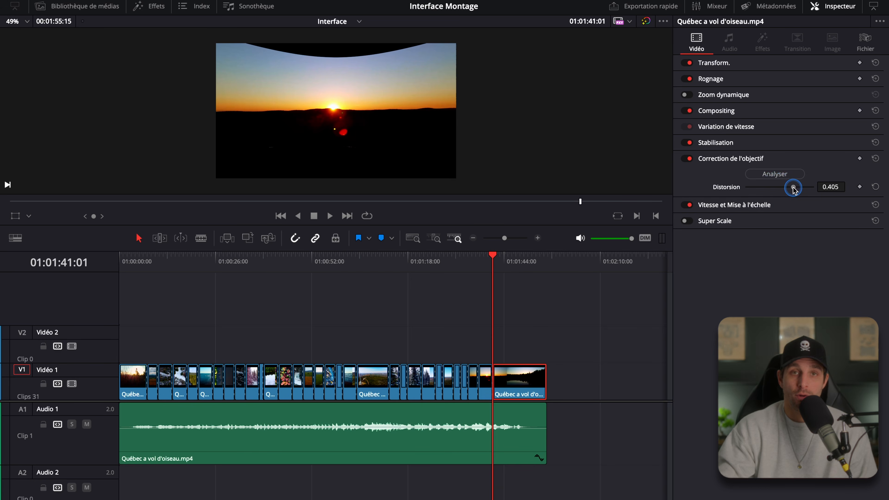
click(875, 158)
click(723, 161)
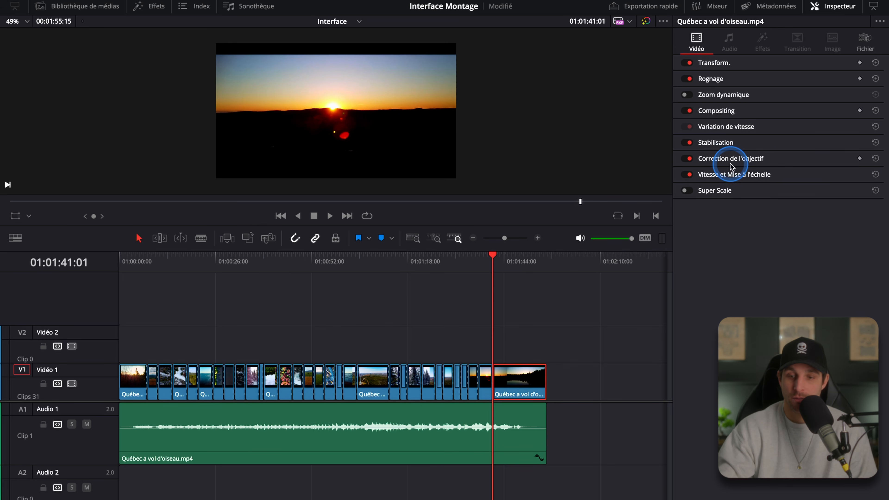
Step: Examine the sunset clip's retime and scaling settings and its Super Scale settings, collapsing each section
click(733, 175)
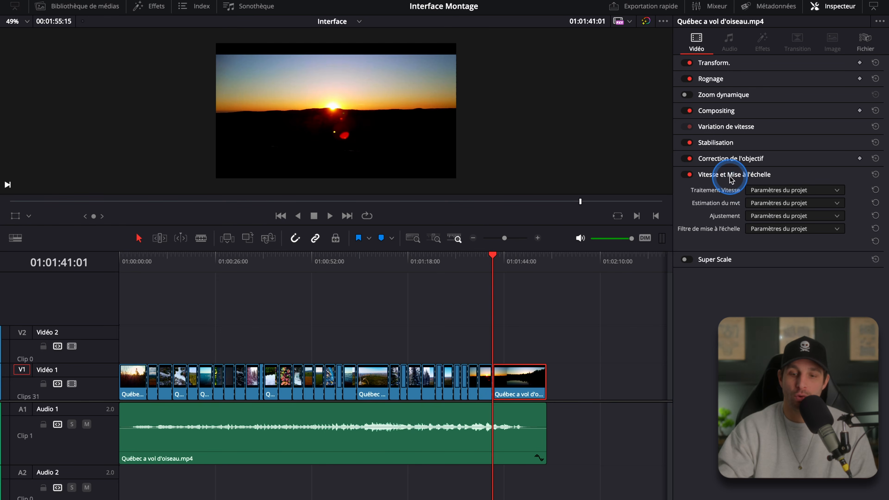
click(731, 175)
click(726, 190)
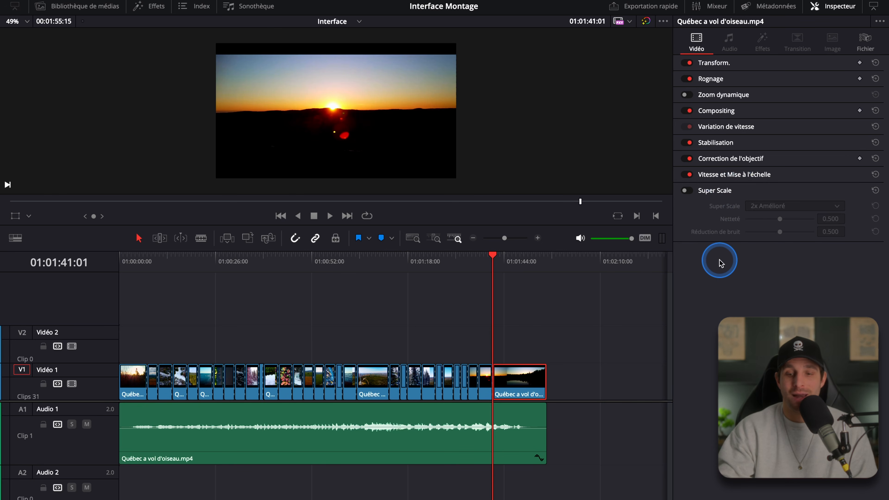
click(726, 191)
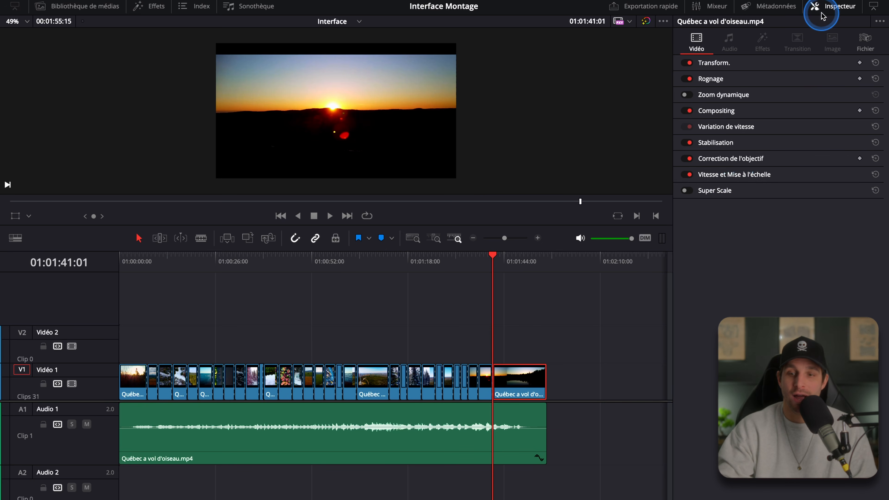
Step: Switch the inspector to half height and back to full height, and hide the inspector
click(838, 10)
click(854, 8)
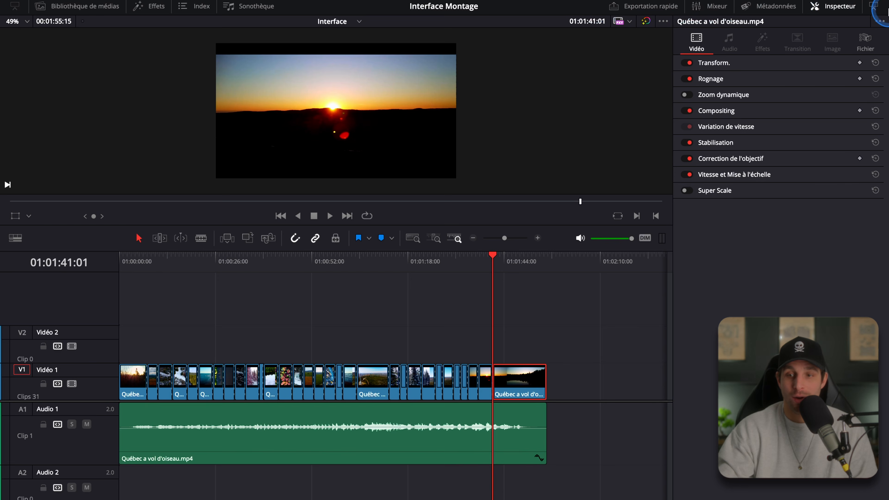
click(872, 9)
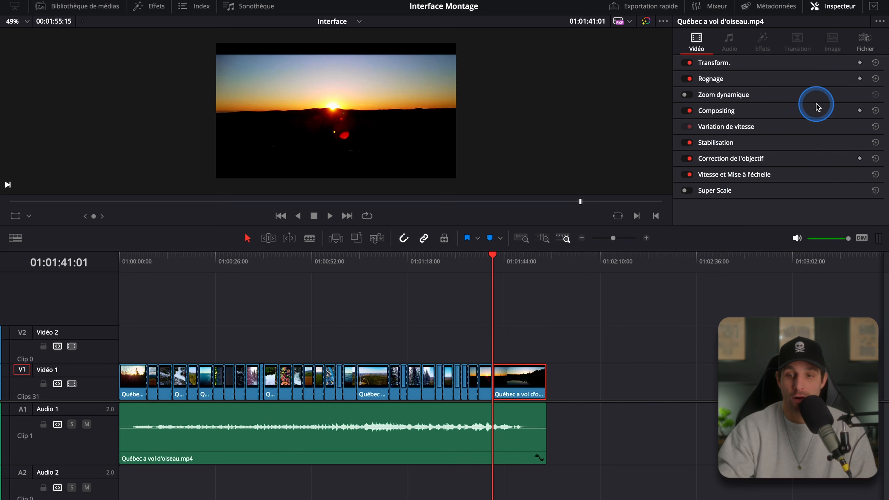
click(873, 10)
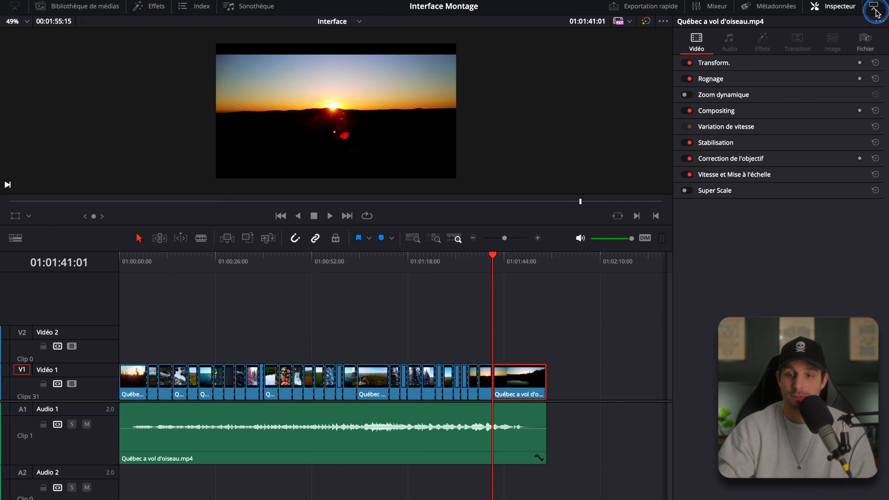
click(841, 11)
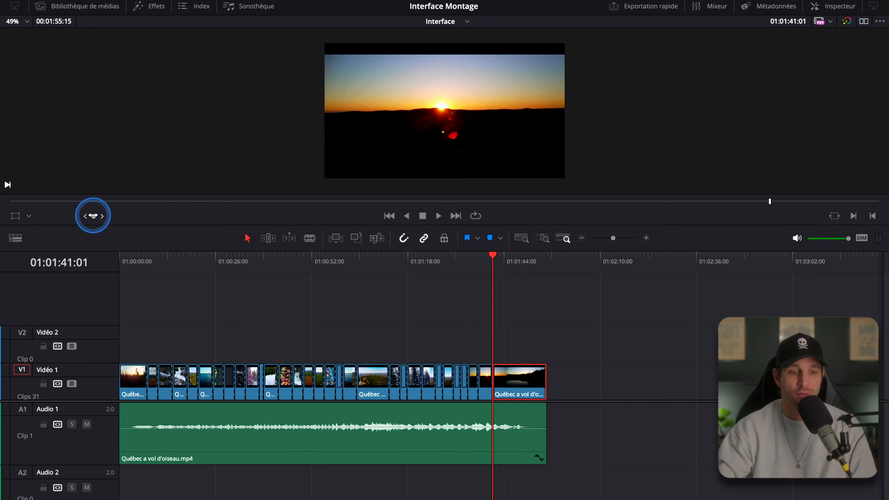
Step: Scrub the playhead with the viewer's jog control to 01:01:47:20 in the last clip
drag(93, 216, 166, 218)
mouse_move(93, 216)
mouse_down()
mouse_move(213, 215)
mouse_move(76, 218)
mouse_move(103, 216)
mouse_up()
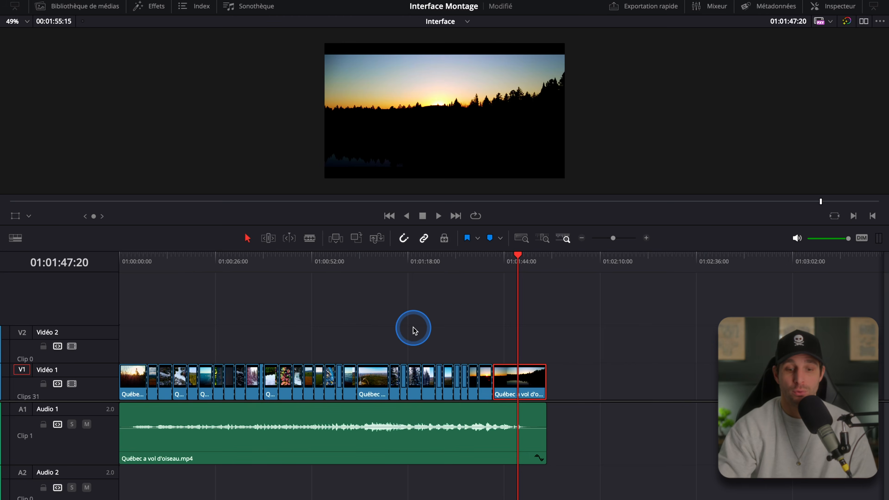
scroll(413, 326, down, 3)
scroll(413, 326, up, 3)
scroll(414, 327, down, 4)
scroll(413, 327, up, 4)
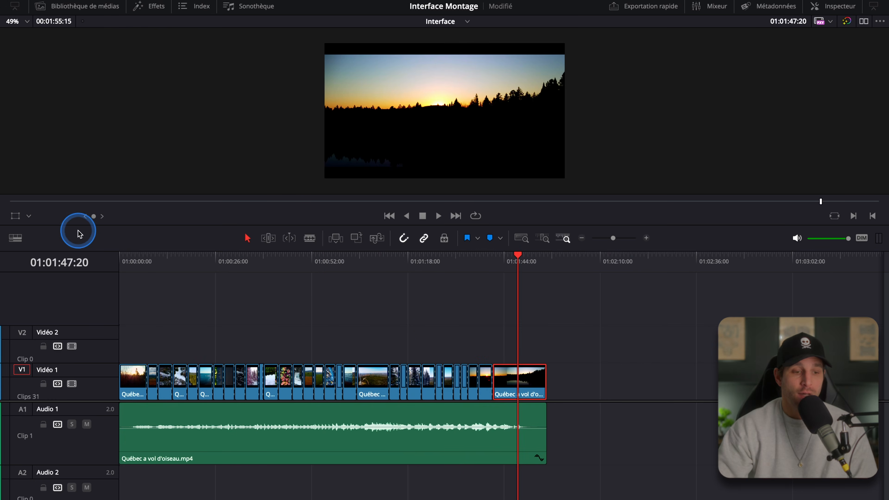
Step: Show the Transform overlay on the sunset clip in the viewer and toggle it off and on
click(28, 219)
click(38, 233)
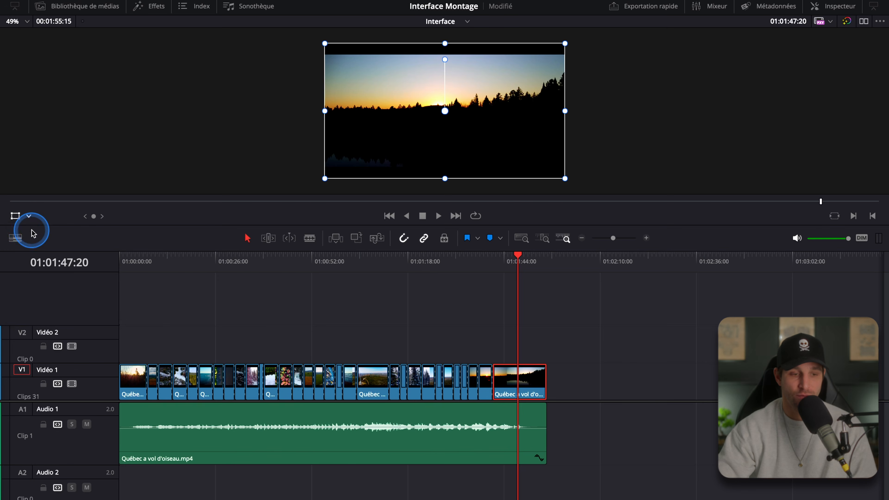
click(16, 218)
click(15, 218)
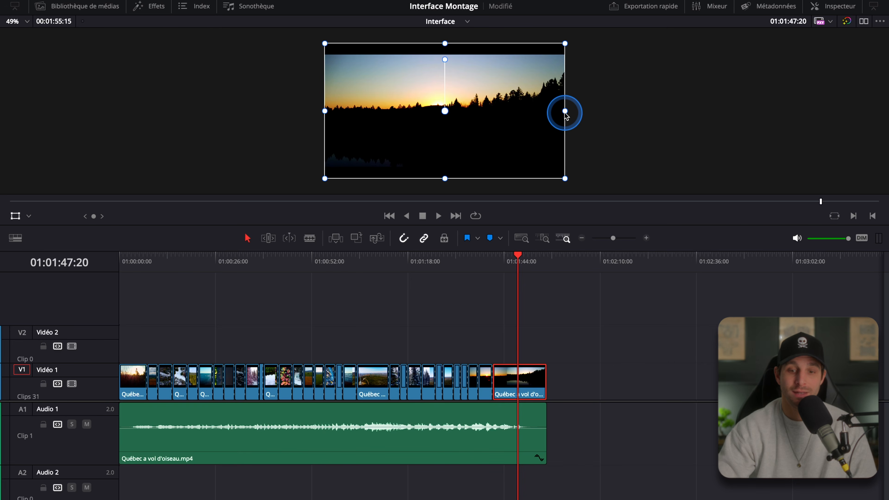
Step: Resize and move the sunset clip with its viewer handles to about 0.991 by 1.055 zoom and position 12.3, 20.6
mouse_move(565, 112)
mouse_down()
mouse_move(498, 111)
mouse_move(563, 111)
mouse_up()
drag(446, 45, 455, 44)
drag(560, 44, 528, 70)
drag(500, 122, 533, 93)
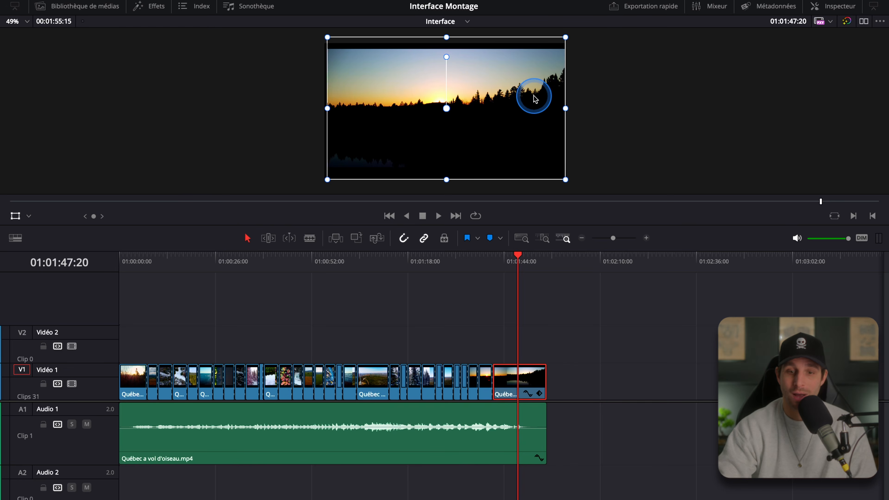
Step: Show the inspector, expand the sunset clip's Transform settings, and reset them all
click(837, 11)
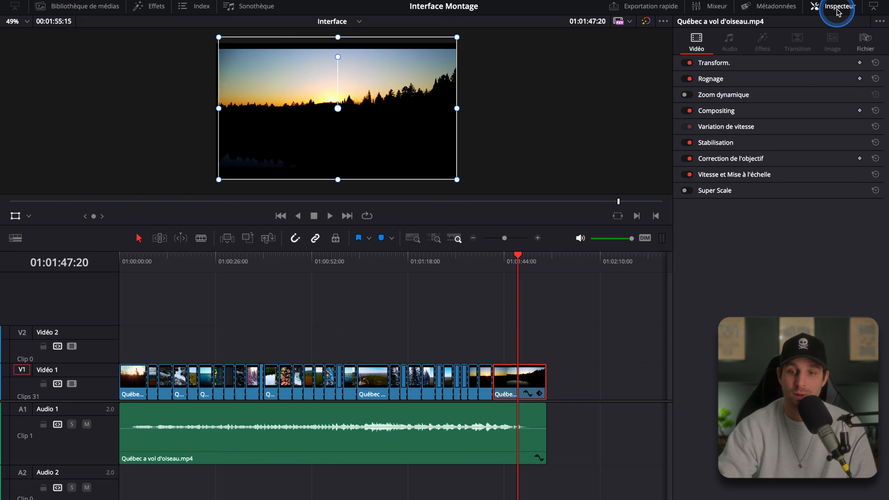
click(720, 71)
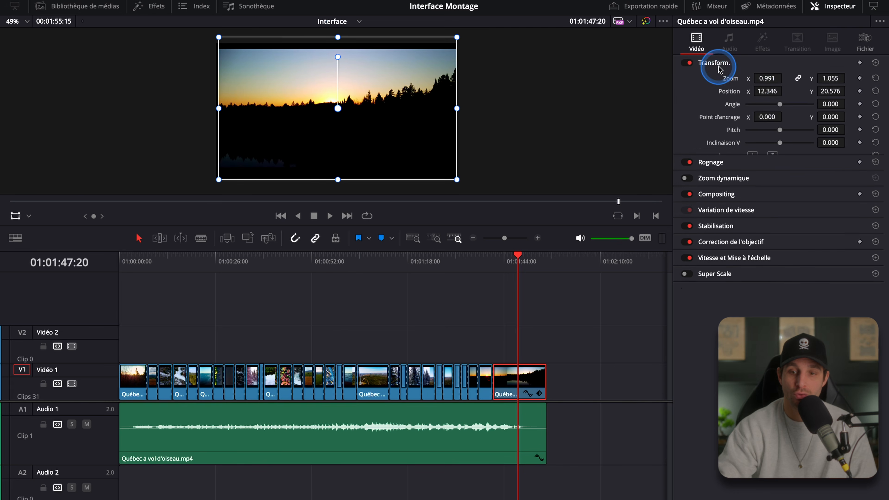
click(875, 63)
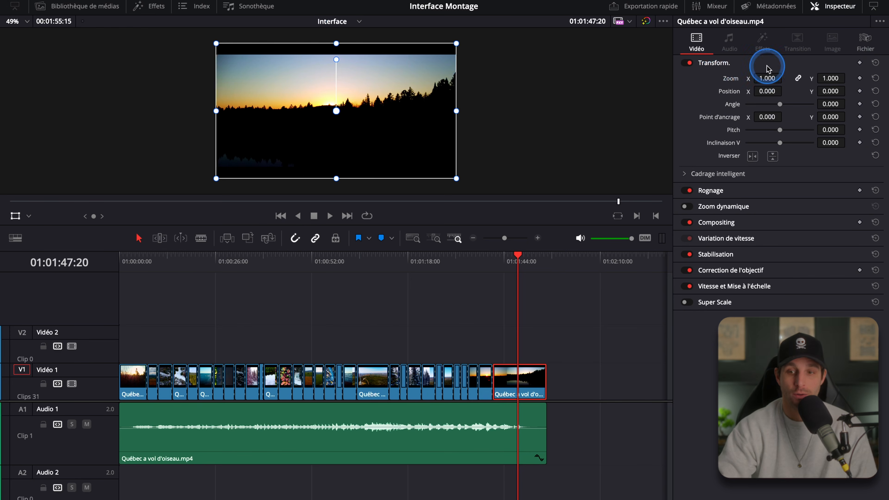
Step: Crop the sunset clip in the viewer by about 535 on the left and 473 at the top, and reset the cropping
click(21, 215)
click(34, 248)
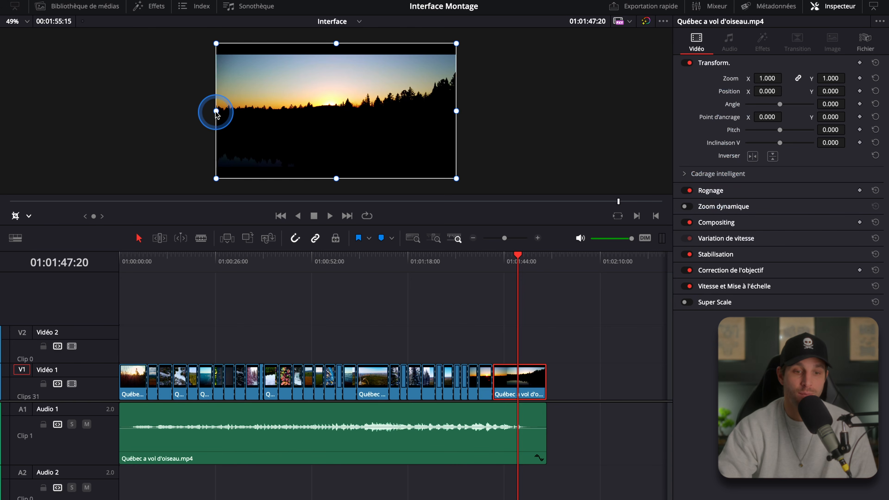
drag(216, 112, 283, 112)
drag(370, 52, 369, 103)
click(326, 158)
click(722, 191)
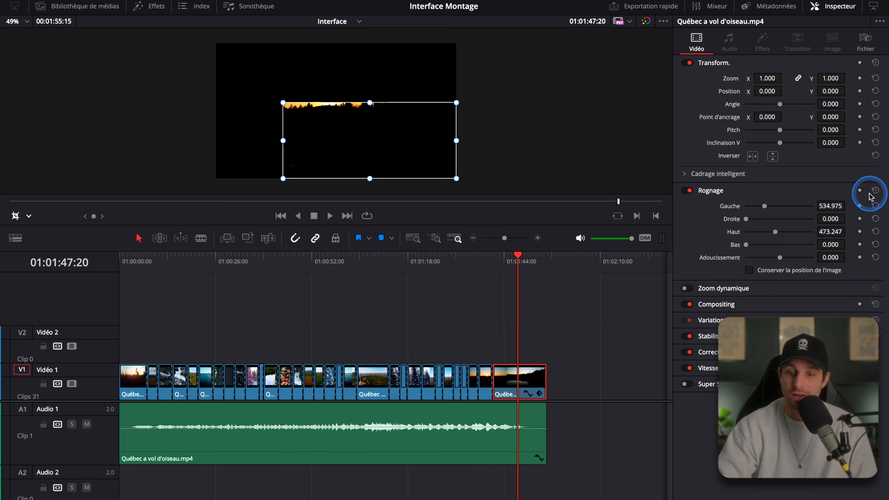
click(875, 190)
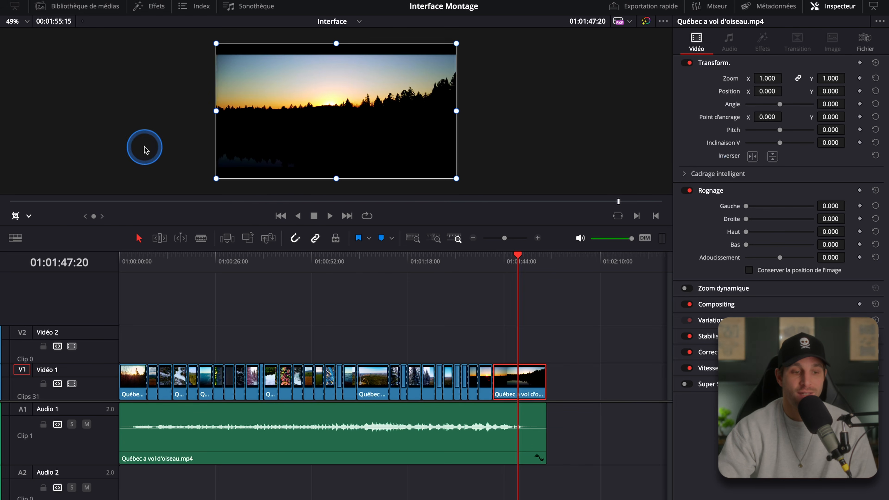
Step: Shrink the sunset clip's green dynamic zoom frame toward the upper right in the viewer, and expand the dynamic zoom settings
click(29, 216)
click(52, 258)
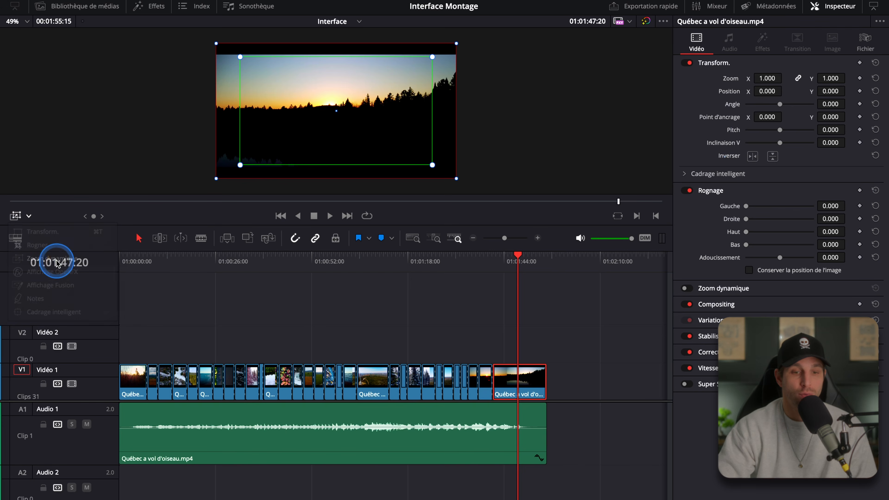
click(141, 119)
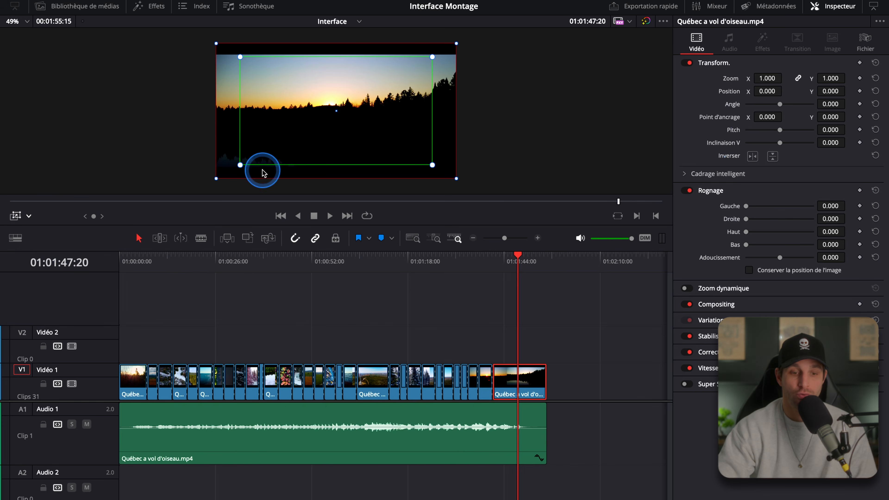
drag(240, 165, 408, 112)
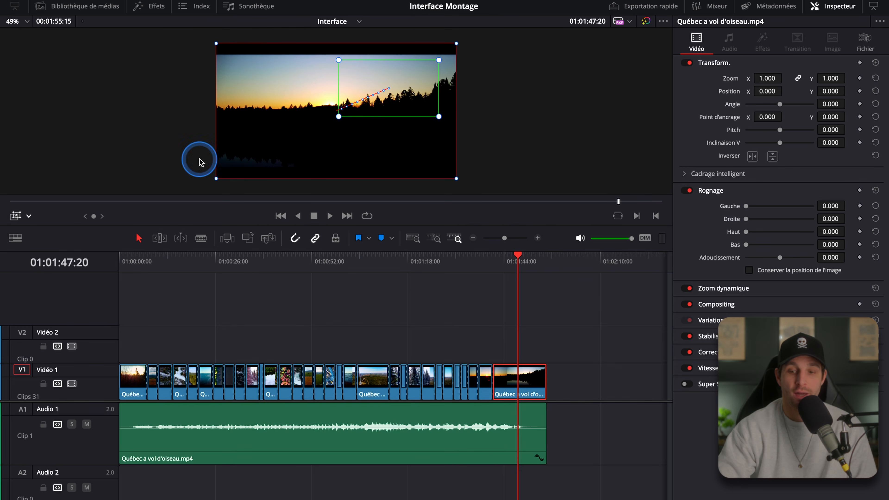
click(721, 292)
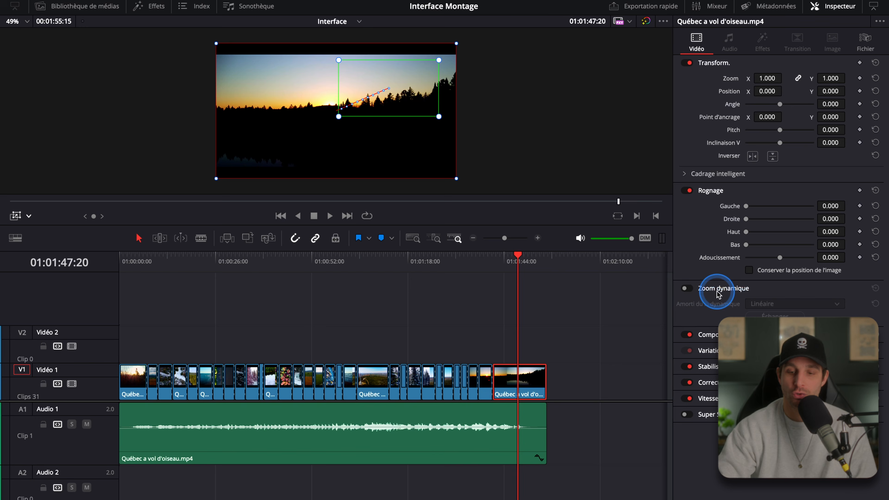
Step: Switch the viewer overlay to Notes and draw two freehand red annotations over the sunset frame
click(18, 215)
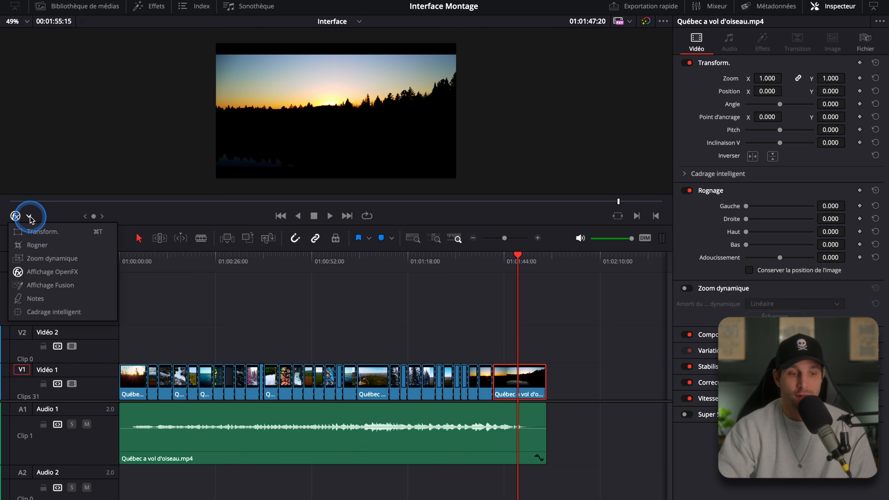
click(32, 241)
click(36, 297)
click(271, 83)
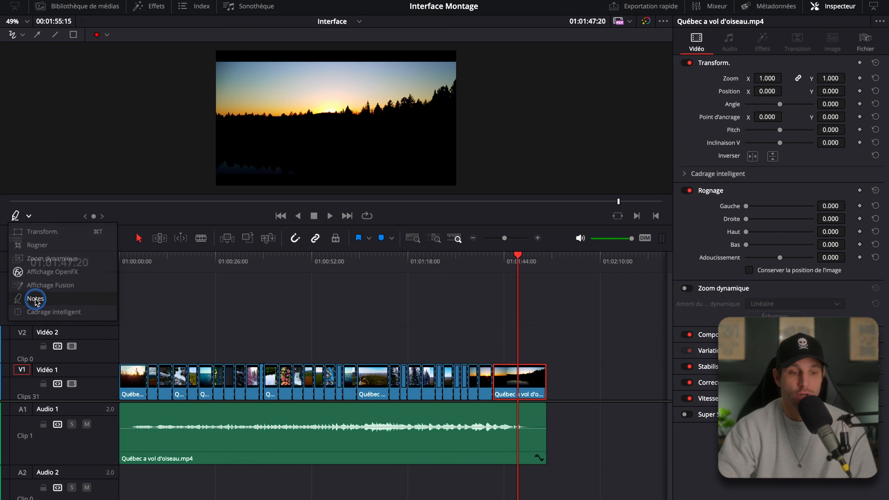
drag(241, 97, 296, 92)
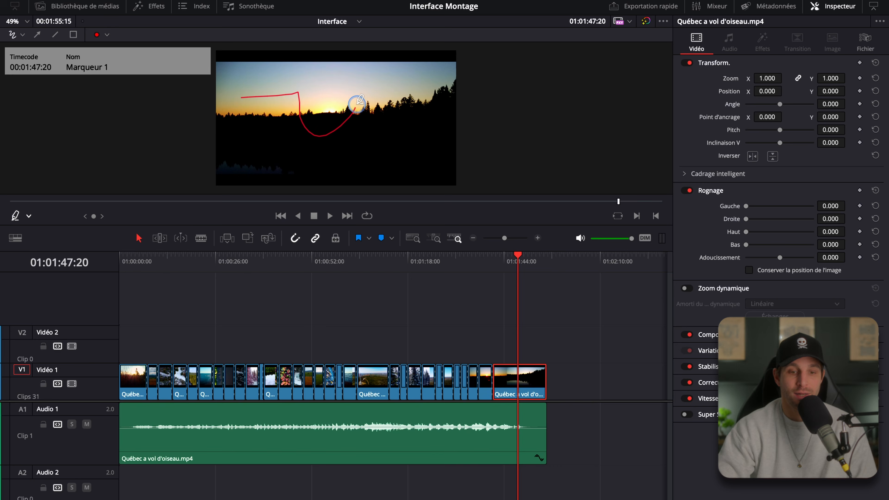
drag(352, 98, 364, 127)
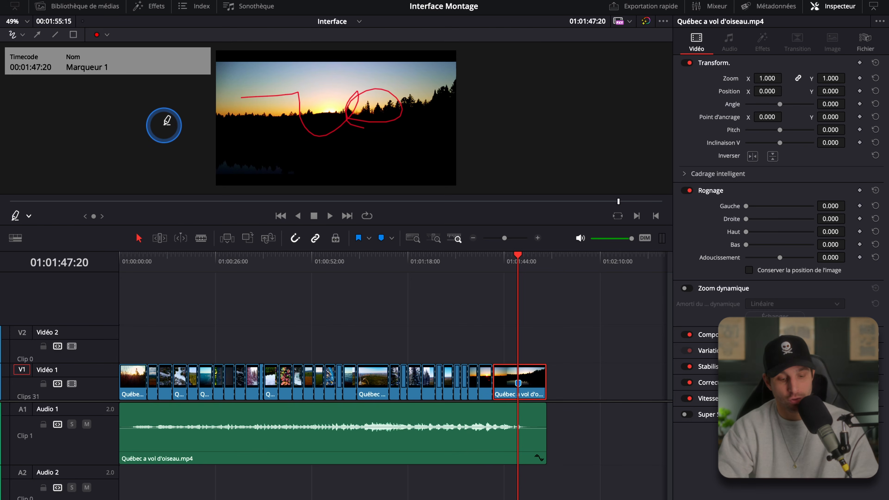
Step: Try the viewer's Smart Reframe overlay, and switch back to Transform with the overlay turned off
click(29, 216)
click(39, 315)
click(144, 118)
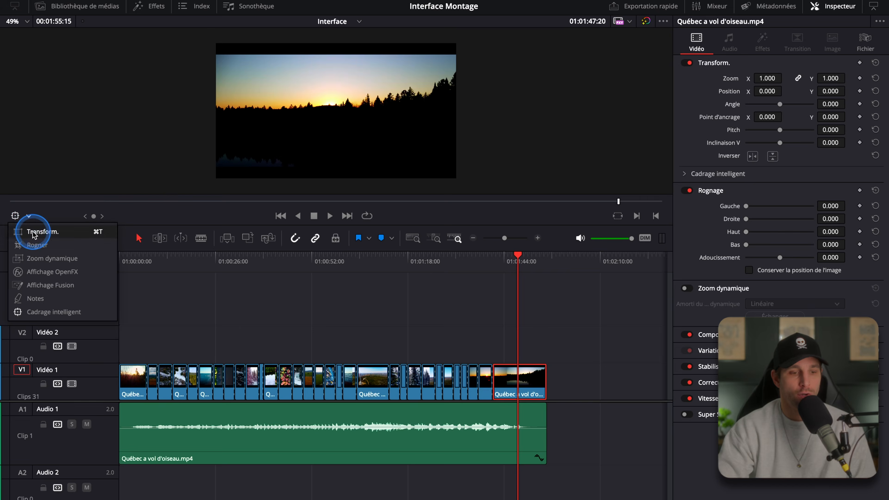
click(23, 226)
click(16, 217)
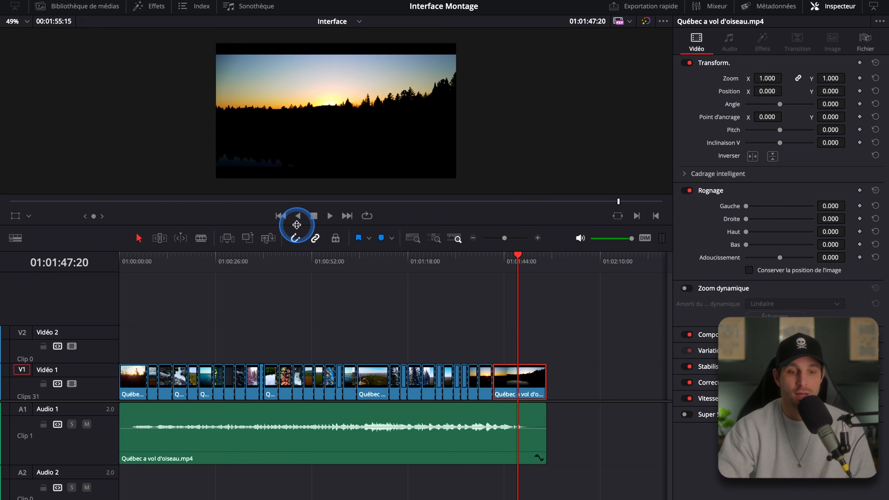
Step: Jump to the start of the last clip, and play the timeline backward and forward, stopping each playback
click(280, 216)
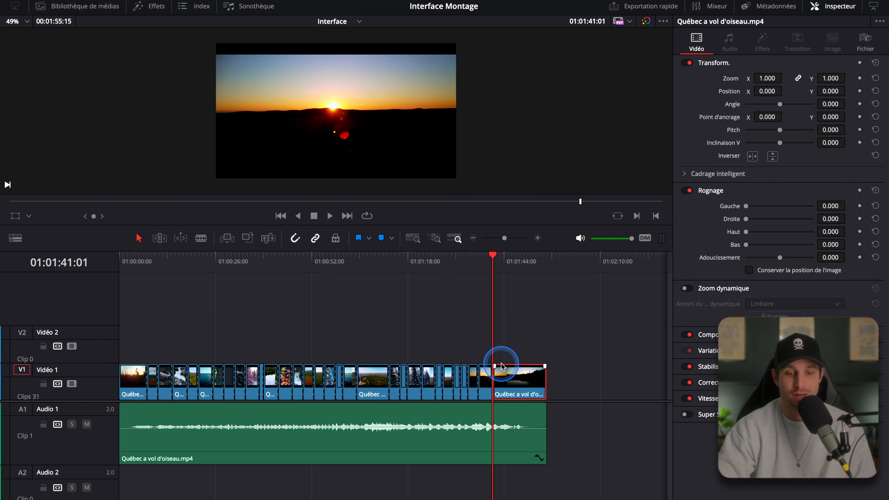
click(300, 219)
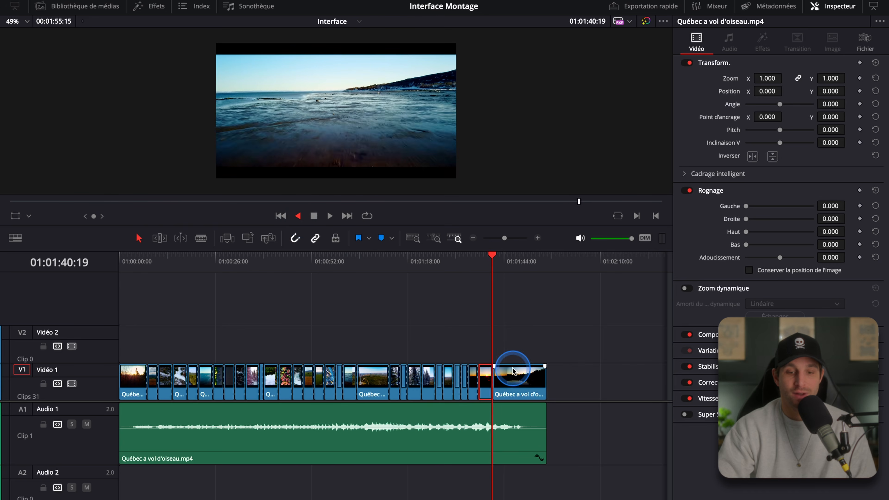
click(313, 217)
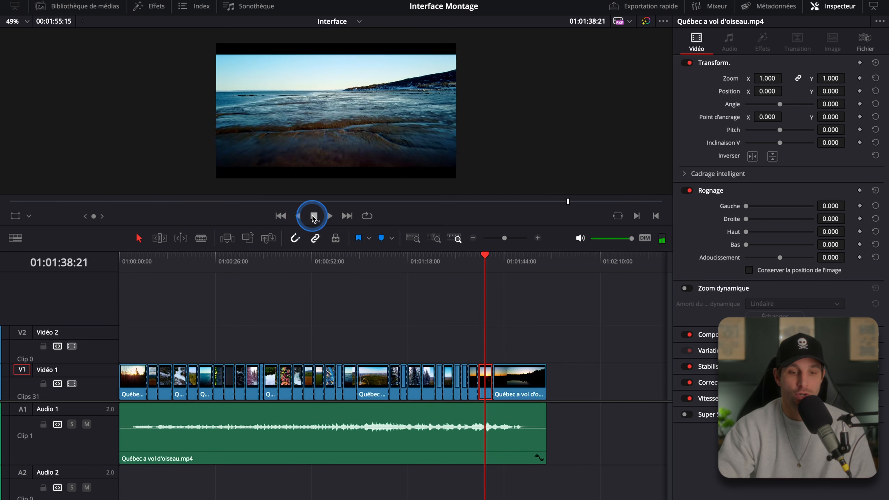
click(328, 217)
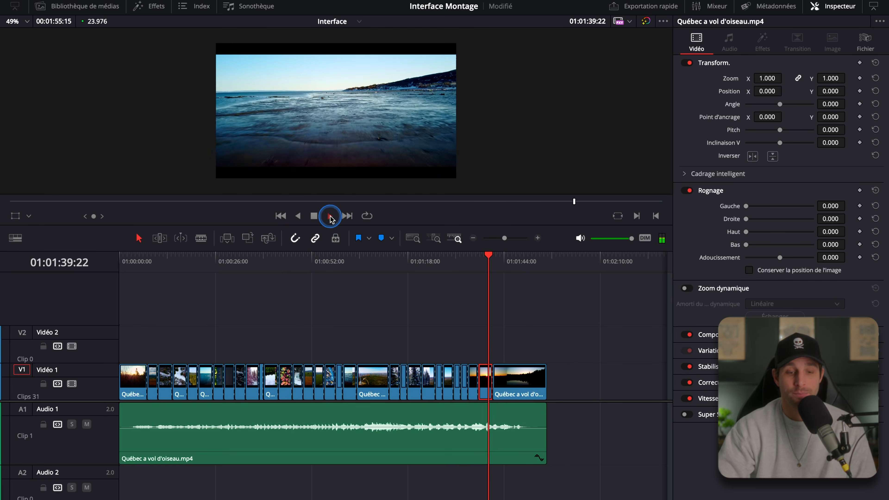
click(313, 216)
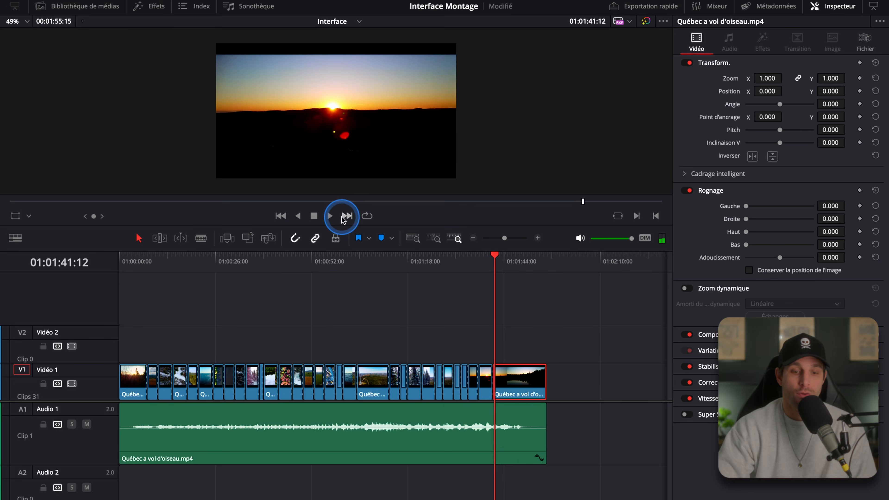
Step: Jump to the end of the timeline's last clip, and switch loop playback on and off again
click(346, 216)
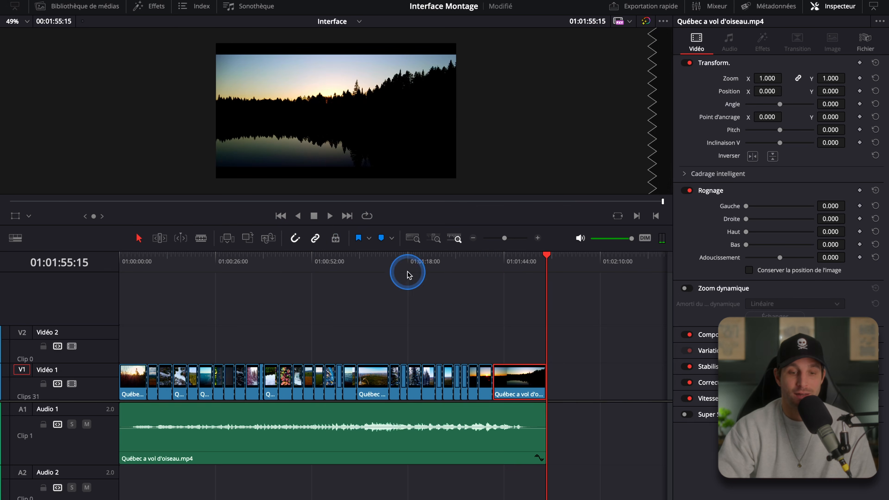
click(367, 217)
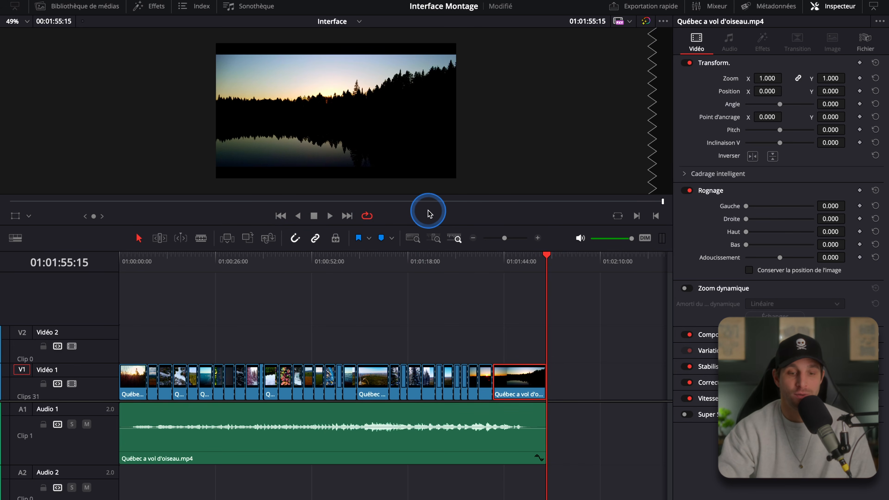
click(367, 215)
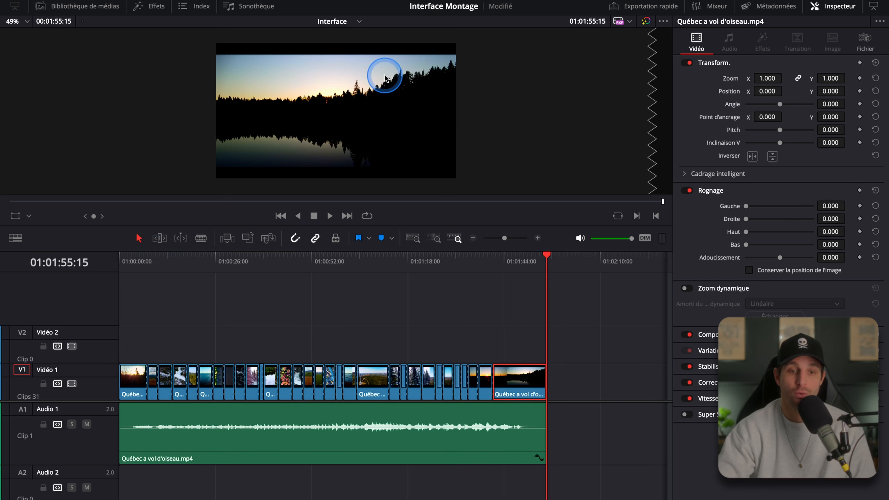
Step: Switch the viewer to the B-Roll Surplus timeline and place the playhead at 01:06:52:19, at the start of the final flashlight clip
click(359, 22)
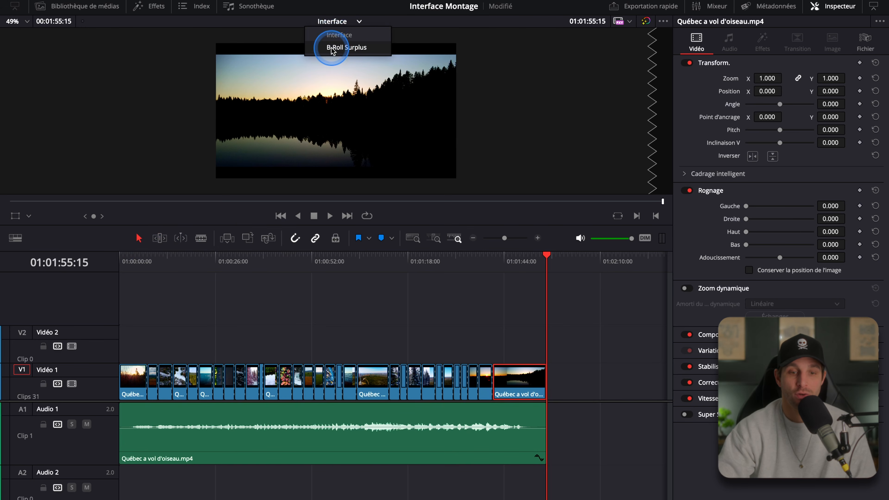
click(363, 52)
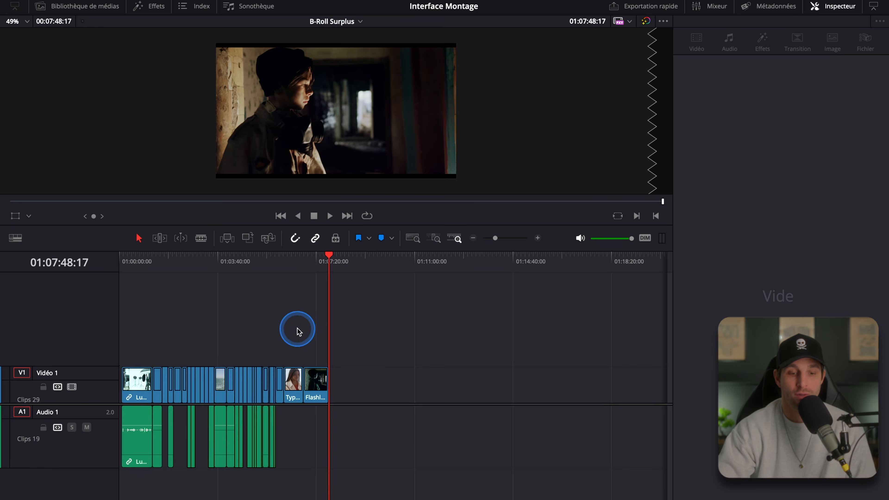
click(303, 261)
scroll(396, 314, up, 5)
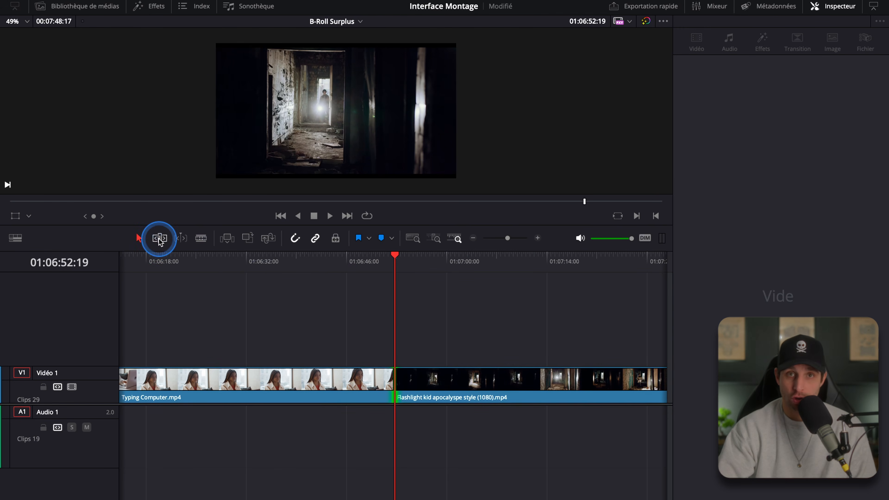
Step: In Trim Edit mode, roll the cut between Typing Computer.mp4 and the flashlight clip back to 01:06:51:09 and forward to 01:06:53:17
click(159, 239)
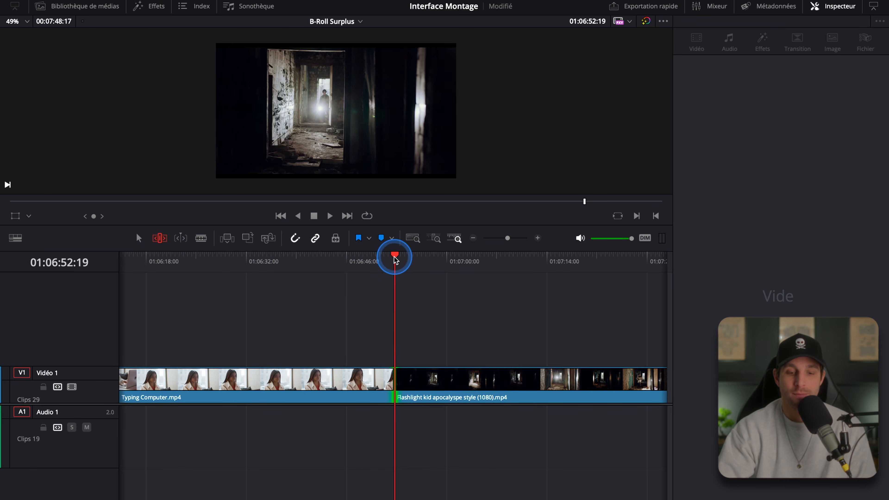
drag(395, 258, 384, 261)
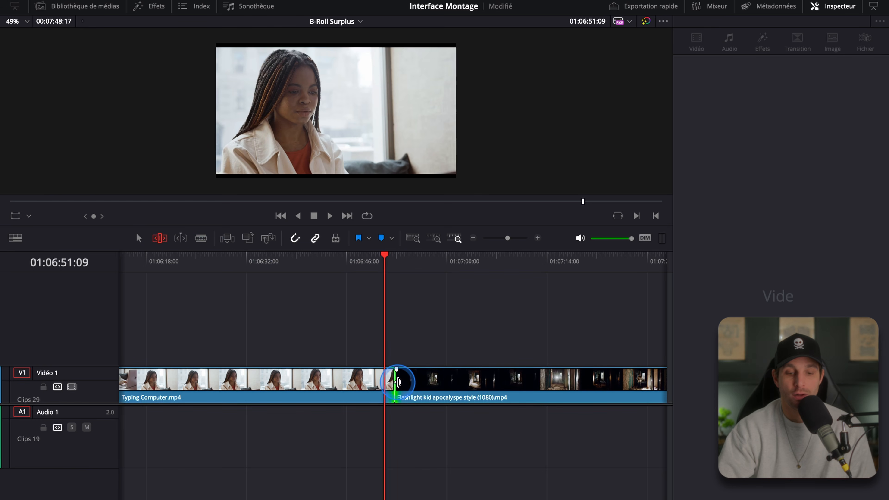
drag(399, 382, 384, 382)
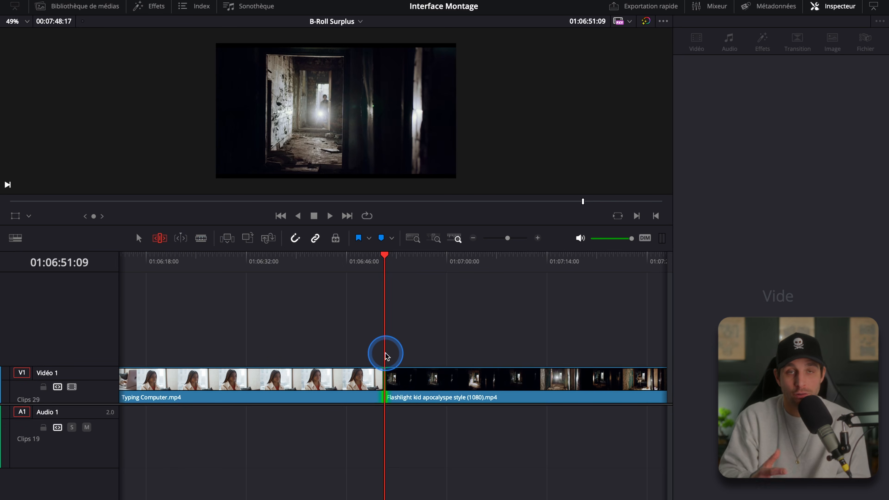
drag(380, 388, 404, 386)
Step: Slip the footage inside the flashlight clip without moving the clip on track Vidéo 1
scroll(496, 323, right, 10)
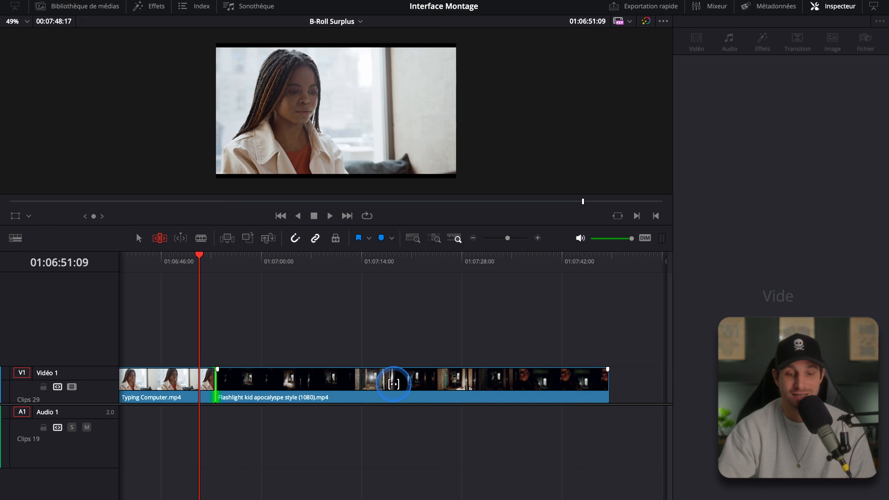
drag(408, 381, 384, 382)
mouse_move(393, 380)
mouse_down()
mouse_move(385, 381)
mouse_move(416, 381)
mouse_move(388, 380)
mouse_up()
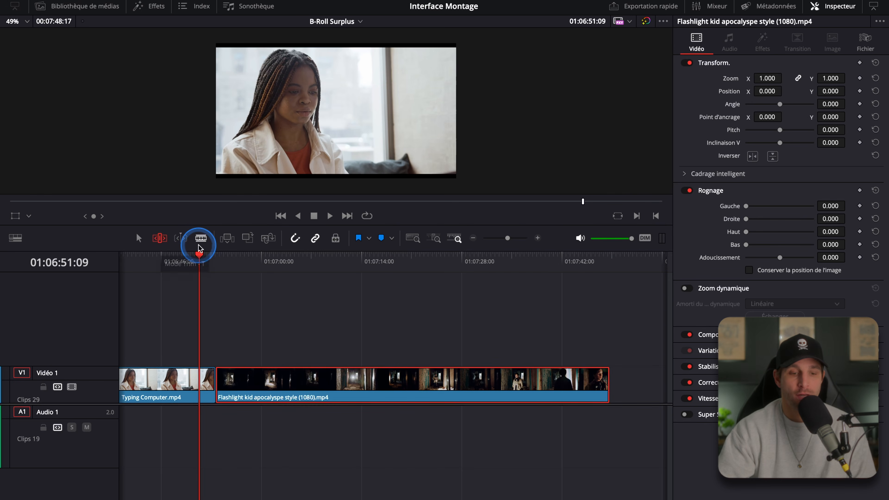
Step: Try cutting the flashlight clip at five places along its length with the Blade tool, and undo the cuts
click(201, 239)
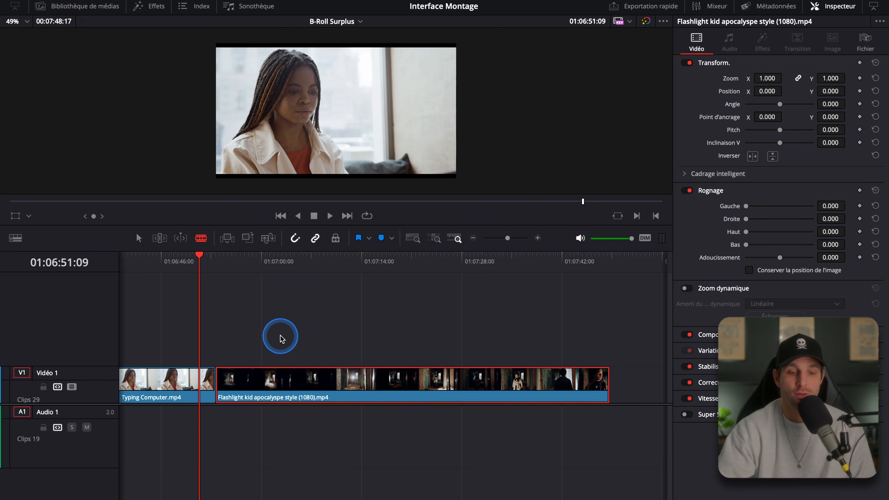
click(286, 377)
click(354, 379)
click(421, 378)
click(489, 378)
click(537, 378)
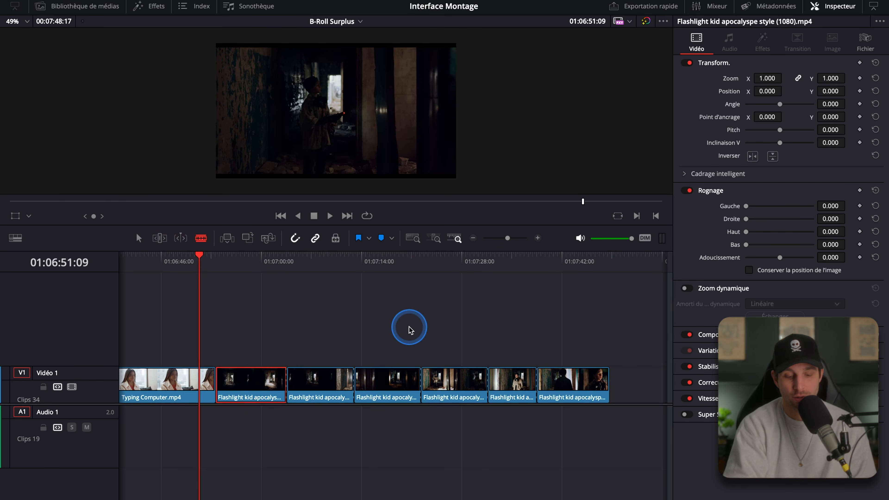
key(ctrl+z)
Step: Split the flashlight clip at the playhead positions 01:07:20:17, 01:07:06:09 and 01:07:33:00
drag(328, 260, 410, 267)
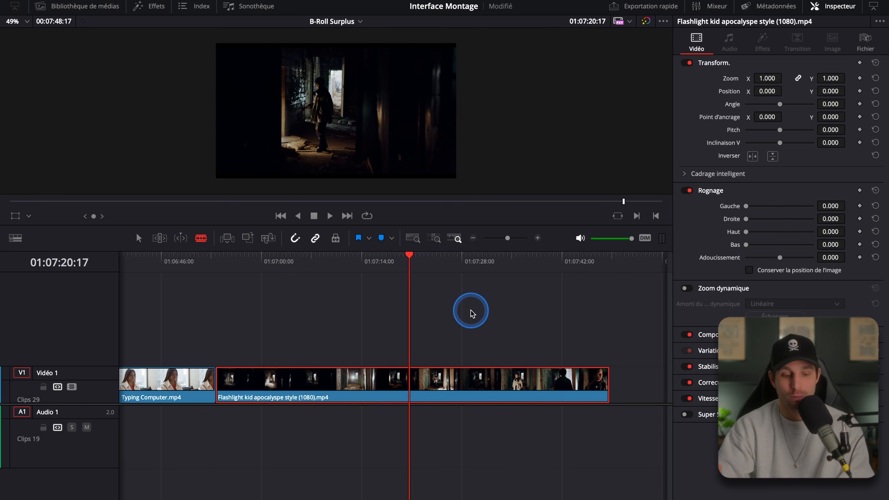
key(ctrl+b)
click(308, 266)
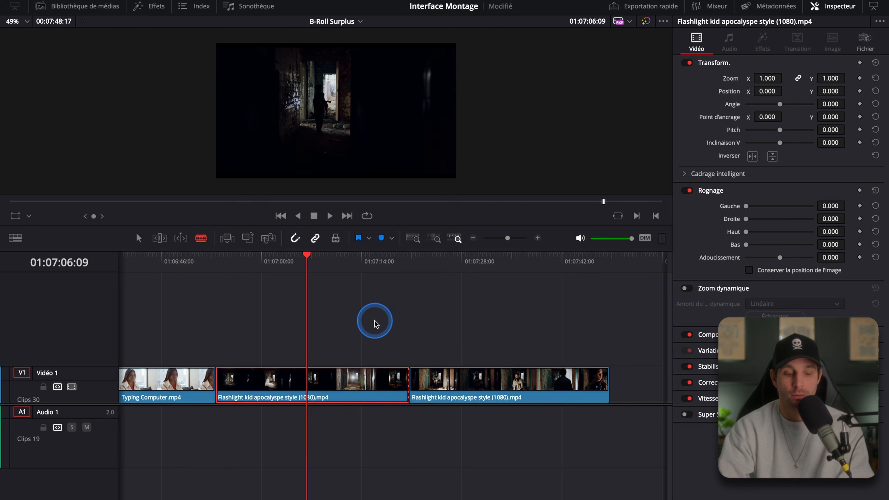
click(497, 268)
key(ctrl+b)
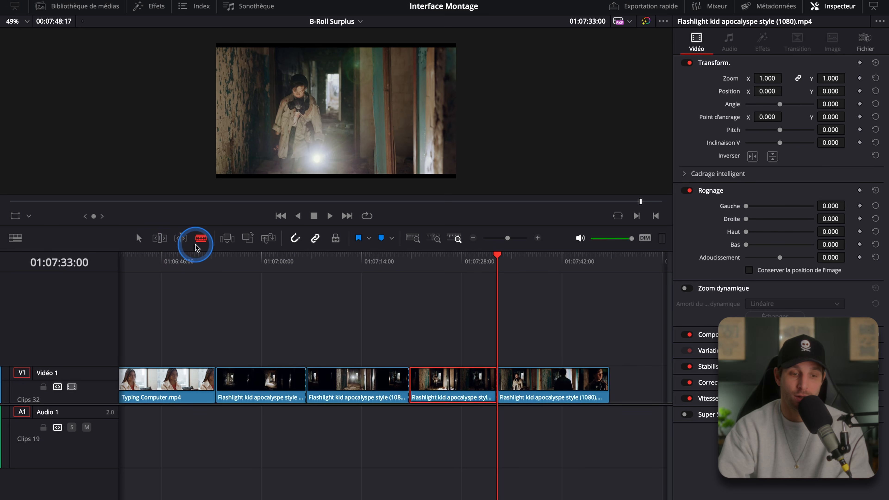
Step: Return to Selection mode and undo the three playhead splits in the flashlight clip
click(139, 238)
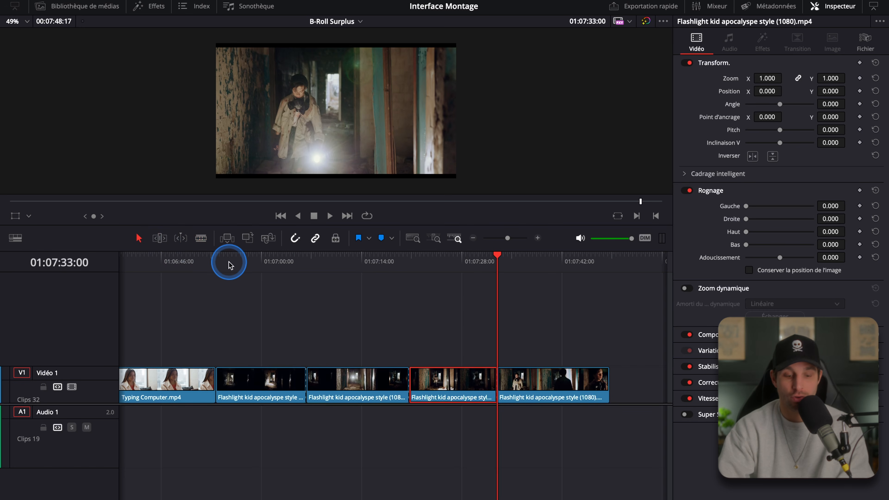
key(super+z)
key(super+z)
key(super+z)
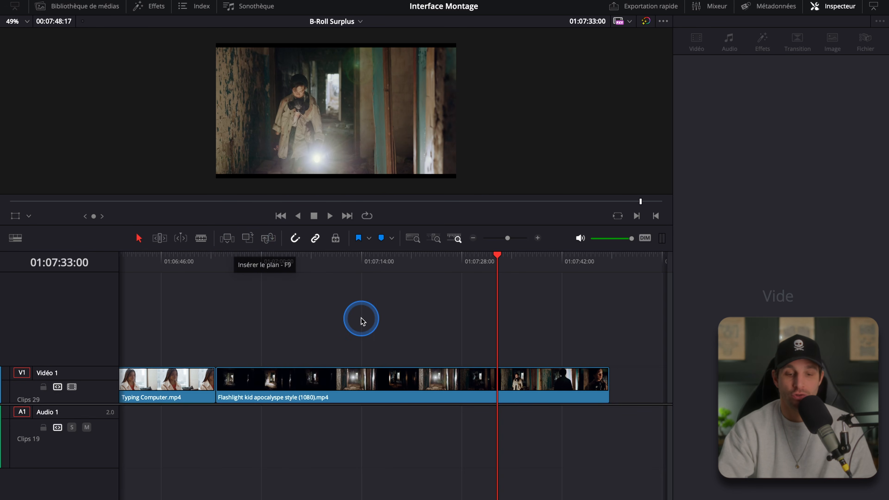
Step: Show the media library's Footage bin as thumbnails in a narrower area, and load Mountain Drone shot EPIC (1080).mp4 in the viewer
click(96, 11)
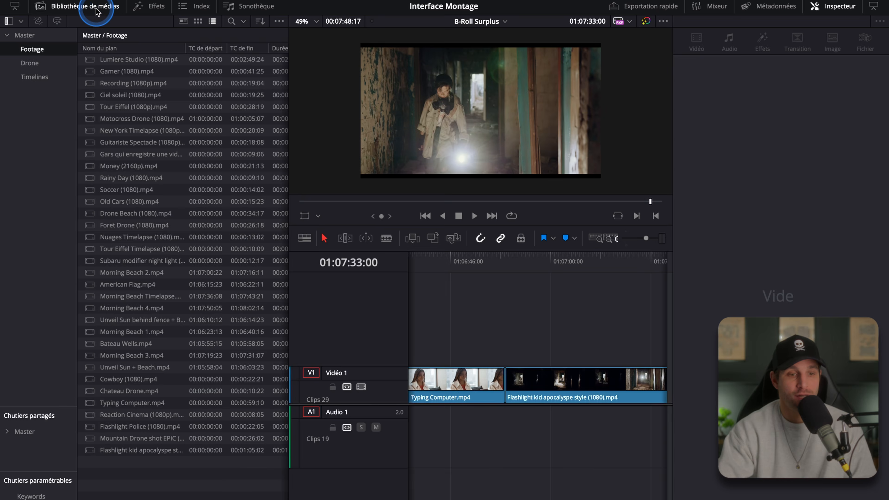
click(197, 22)
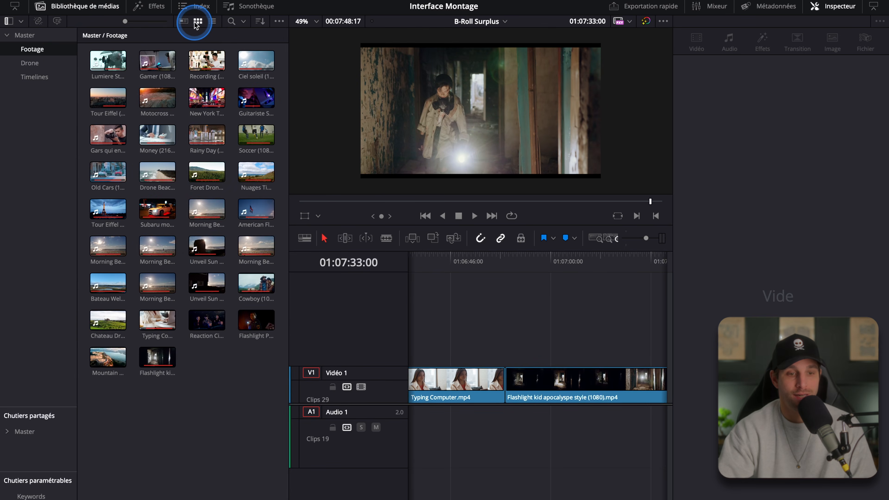
click(109, 359)
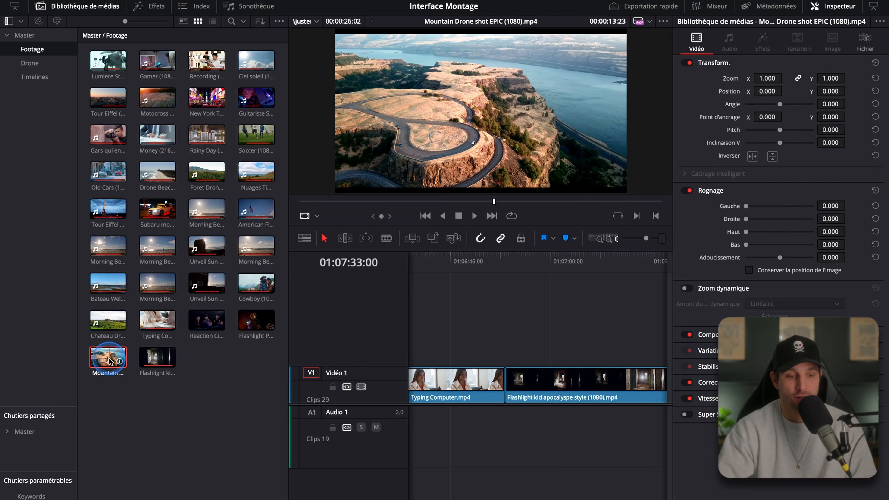
scroll(539, 336, right, 4)
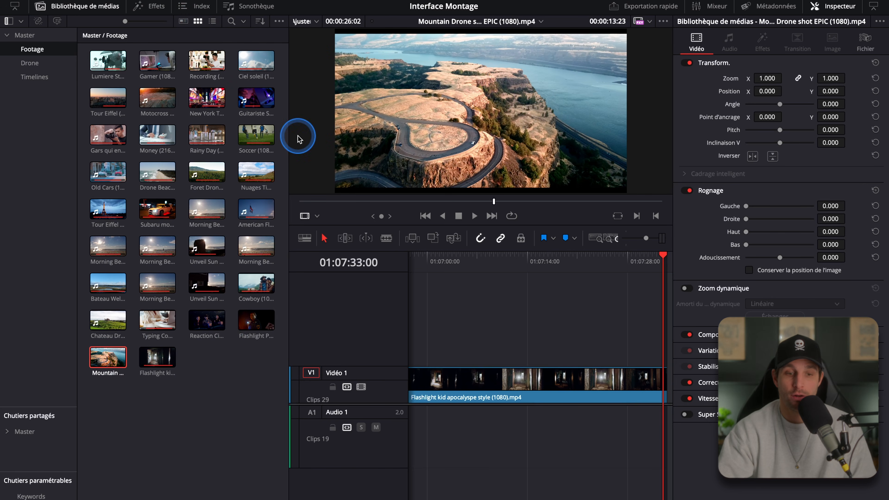
drag(288, 140, 208, 141)
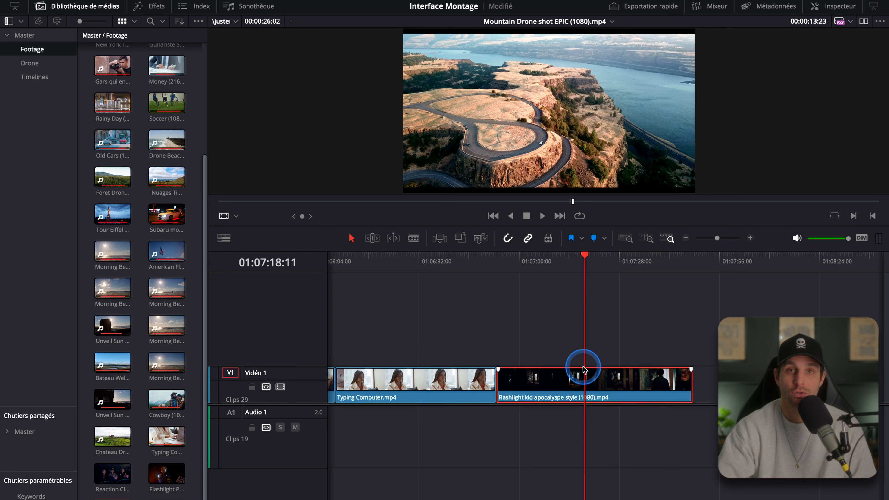
Step: Try inserting the mountain drone clip inside the flashlight clip at 01:07:18:11, and undo the insertion
click(439, 239)
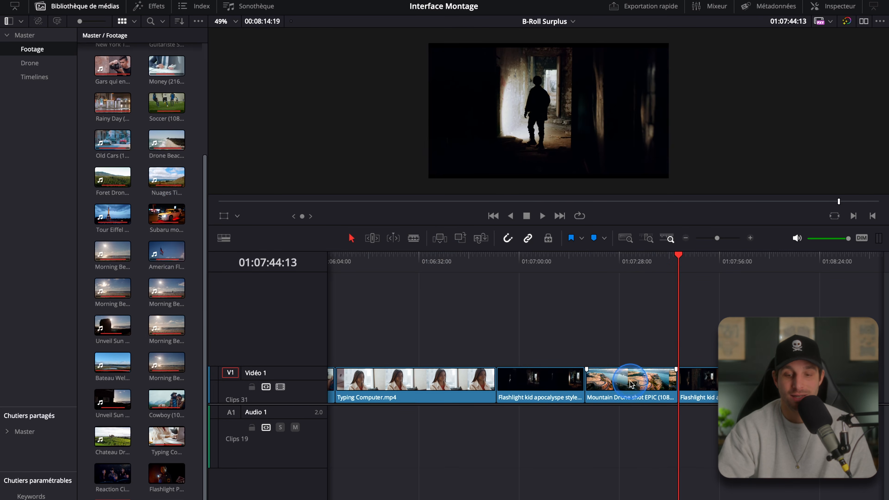
double_click(632, 393)
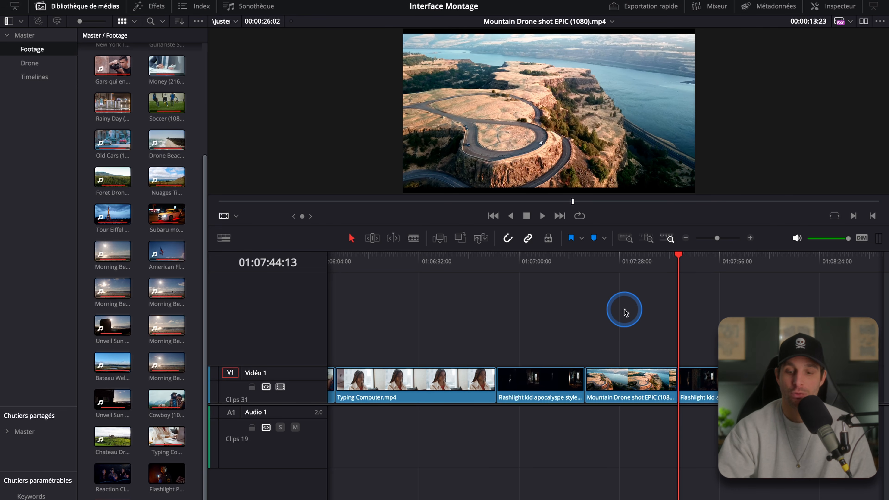
key(super+z)
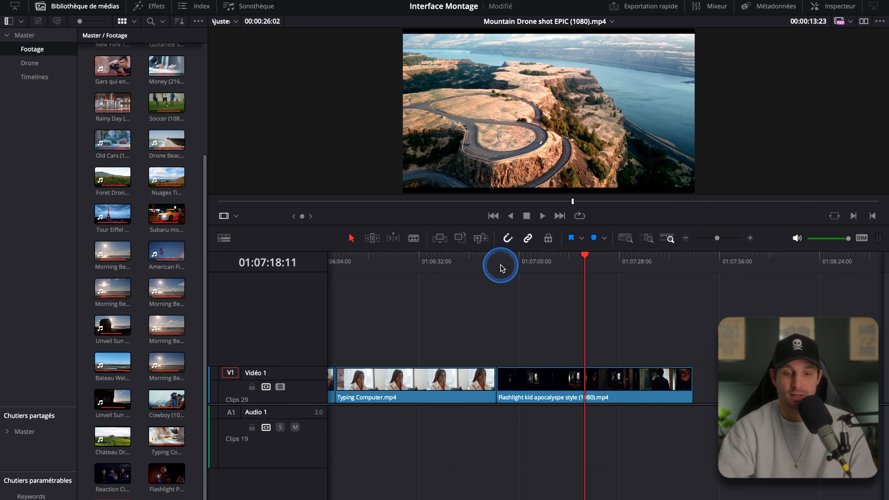
Step: Try inserting the mountain drone clip at 01:06:53:17, at the cut before the flashlight clip
click(497, 266)
click(507, 389)
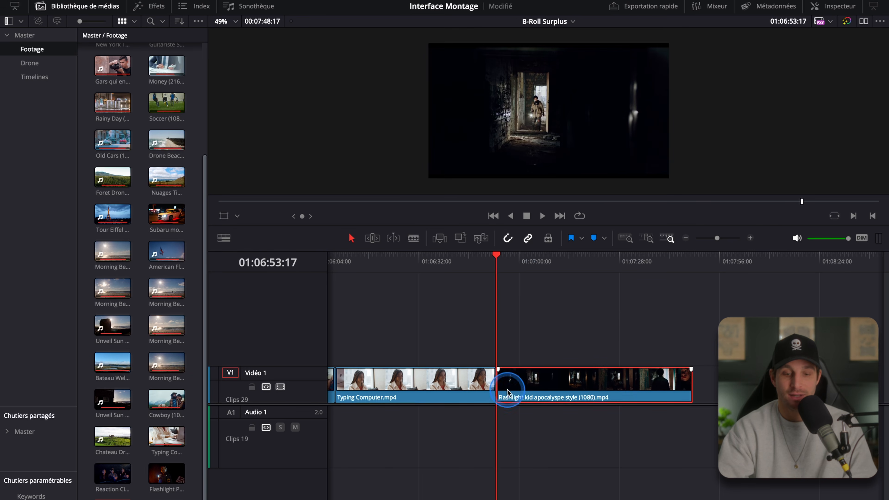
click(439, 238)
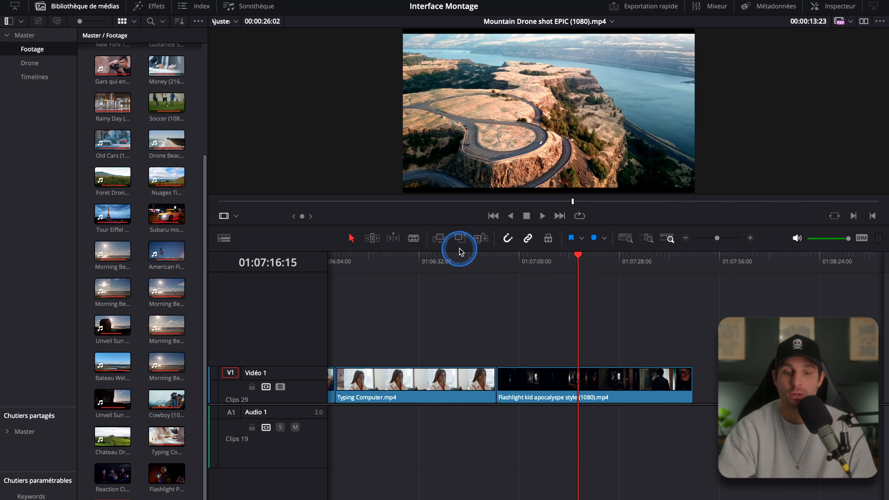
Step: Try Overwrite and Replace with the mountain drone clip over the flashlight clip at 01:07:16:15, and undo the replacement
click(461, 239)
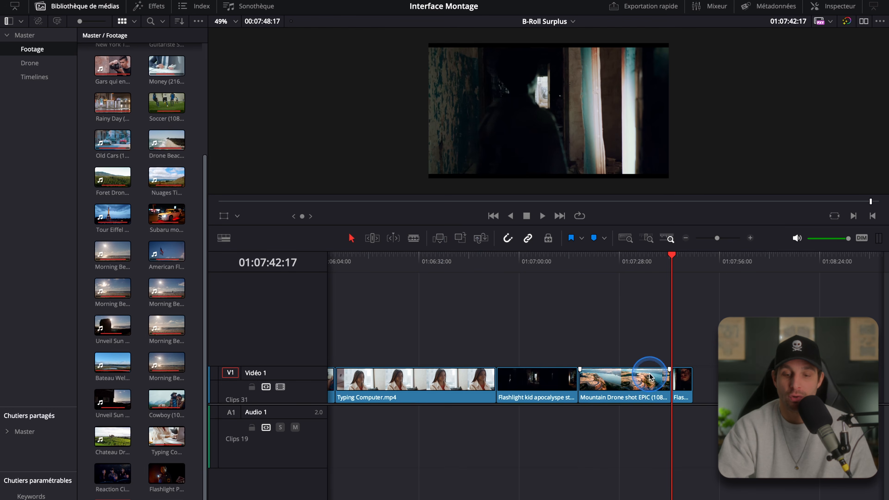
drag(619, 258, 625, 262)
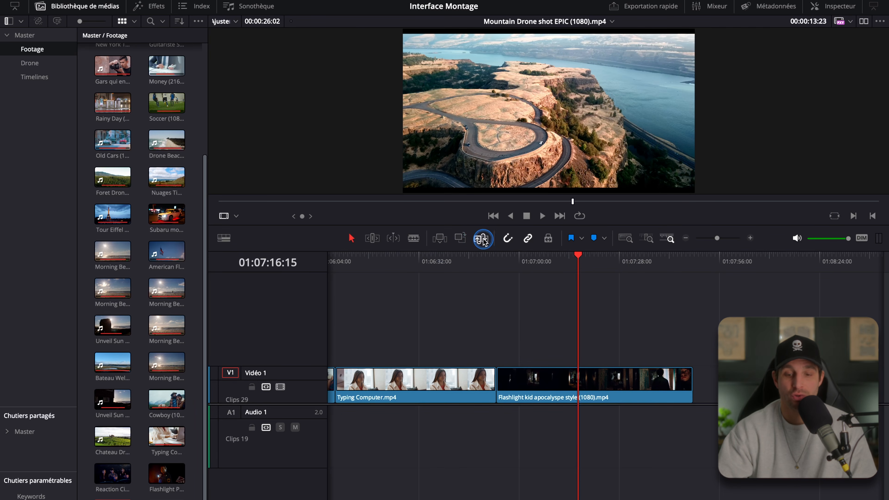
click(483, 241)
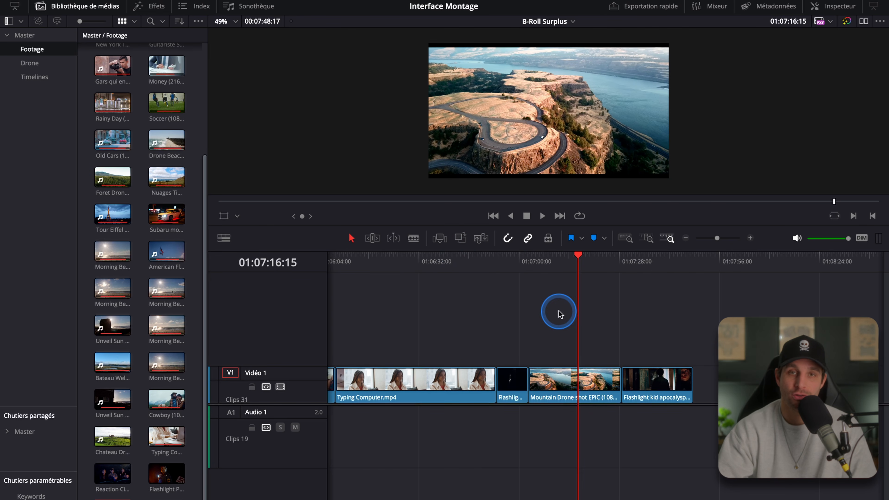
key(ctrl+z)
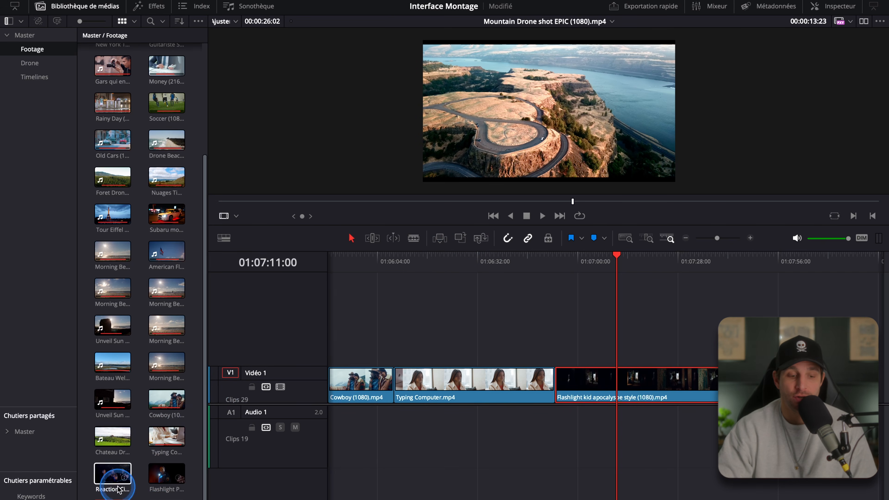
Step: Place the mountain drone clip on track Vidéo 2 above the flashlight clip, ending at 01:07:39:15, and delete it
drag(557, 105, 695, 345)
click(718, 258)
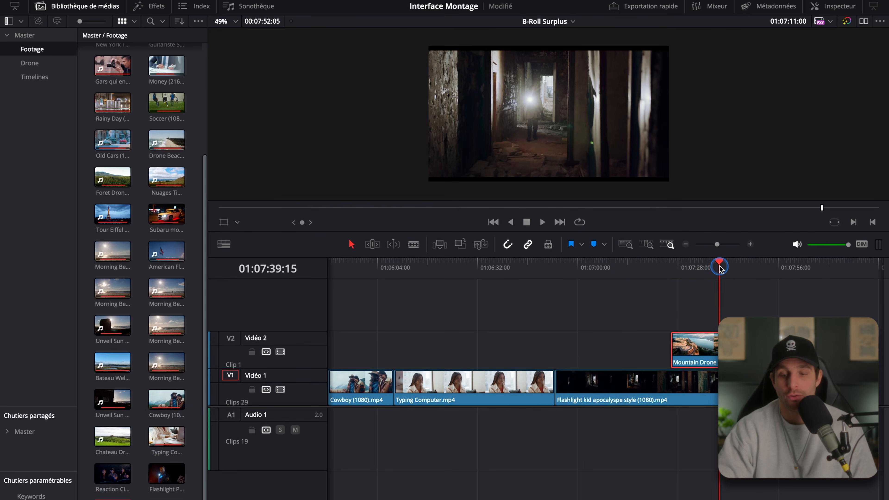
drag(748, 350, 692, 355)
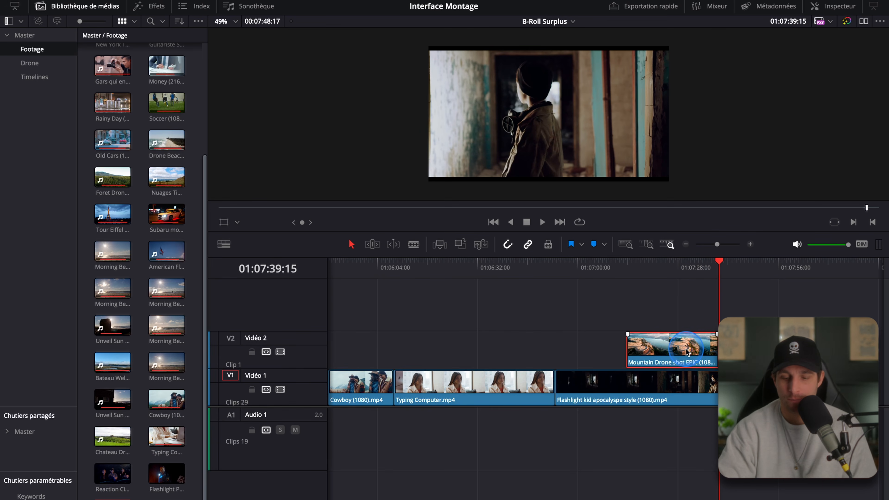
key(Delete)
click(142, 434)
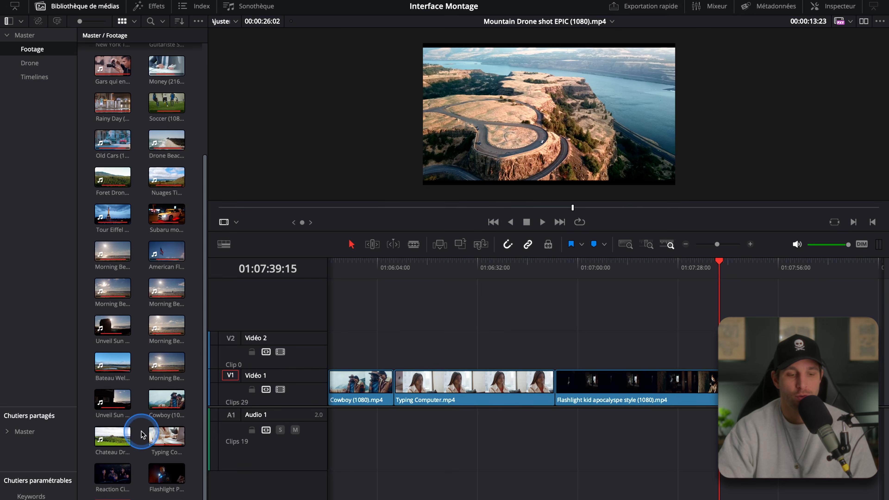
Step: Place Morning Beach 2.mp4 with its video and audio on Vidéo 2 and Audio 1 at the flashlight clip, and undo the placement
scroll(157, 385, up, 2)
click(112, 313)
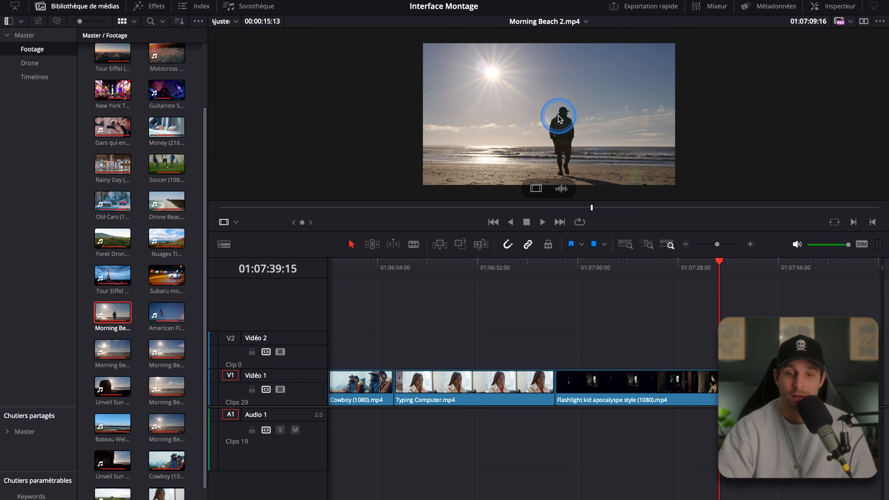
drag(554, 107, 652, 345)
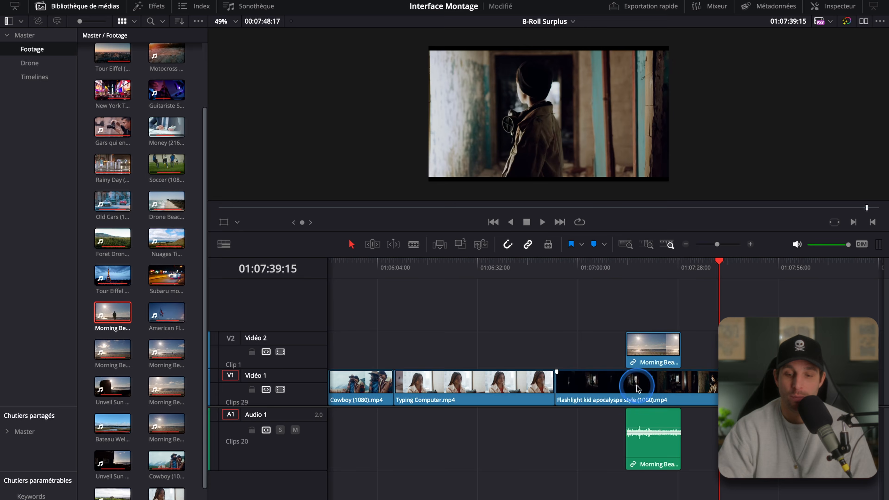
key(ctrl+z)
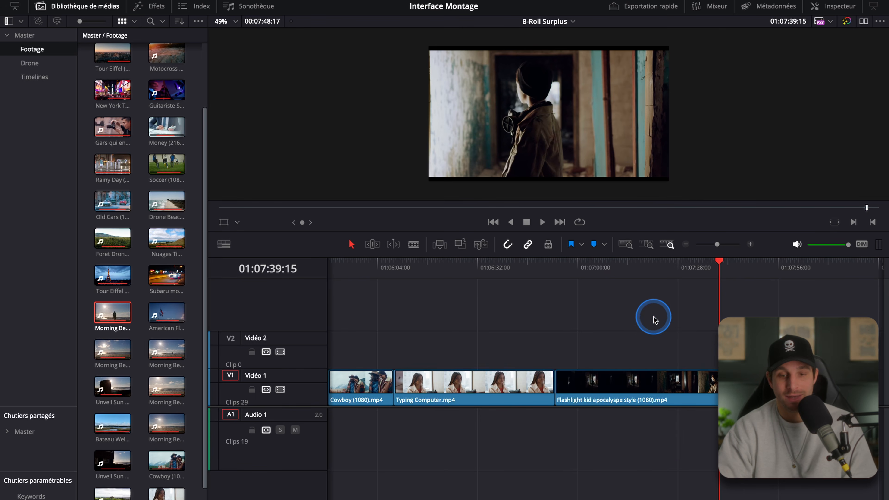
Step: Place only the video of Morning Beach 2.mp4 on track Vidéo 2 above the flashlight clip, and delete it
click(105, 323)
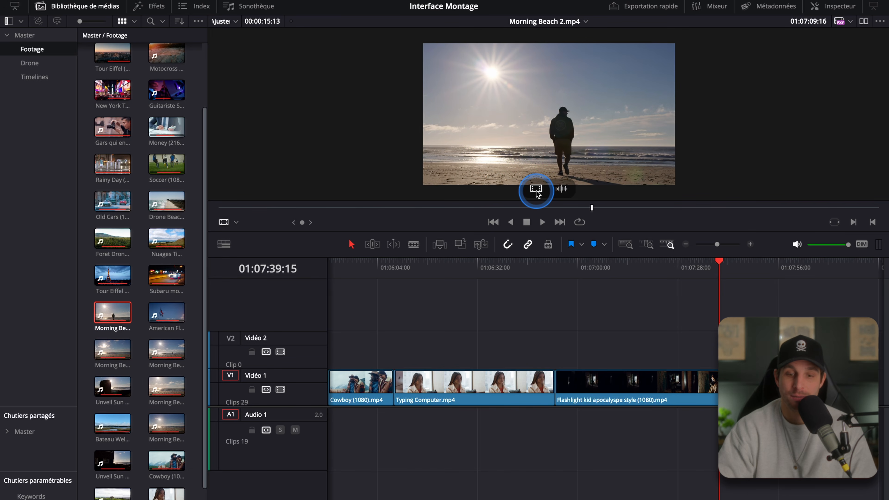
drag(536, 189, 609, 350)
click(618, 358)
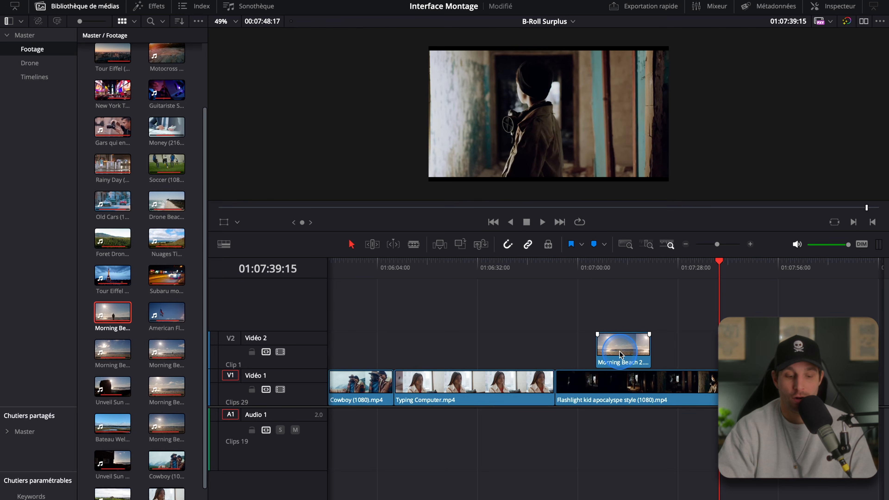
key(Delete)
Step: Place only the audio of Morning Beach 2.mp4 on track Audio 1 beneath the flashlight clip, and delete it
click(115, 311)
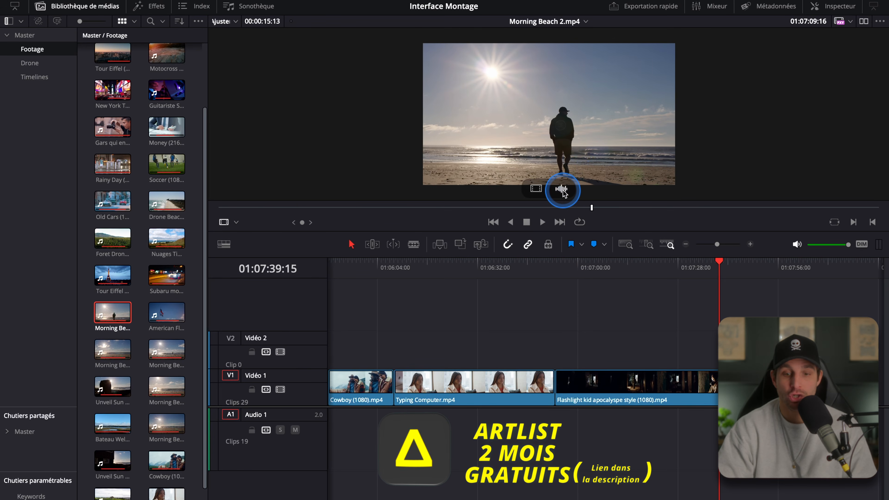
drag(561, 190, 594, 404)
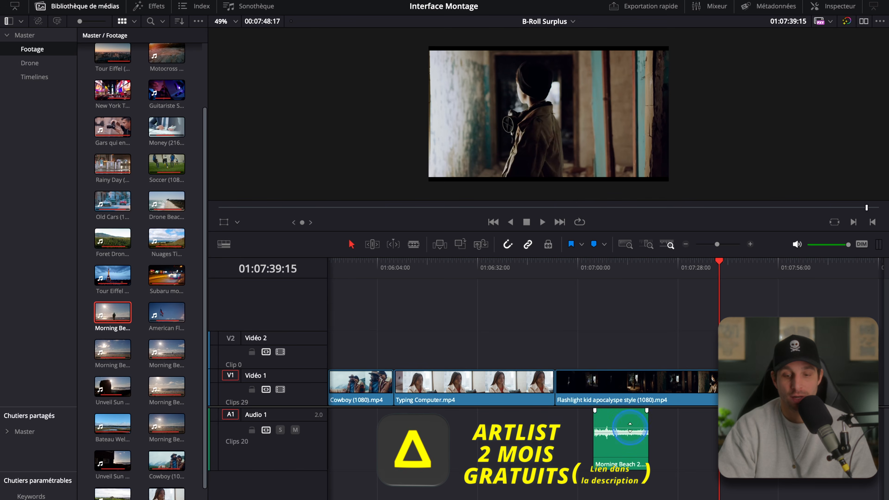
click(621, 444)
key(Delete)
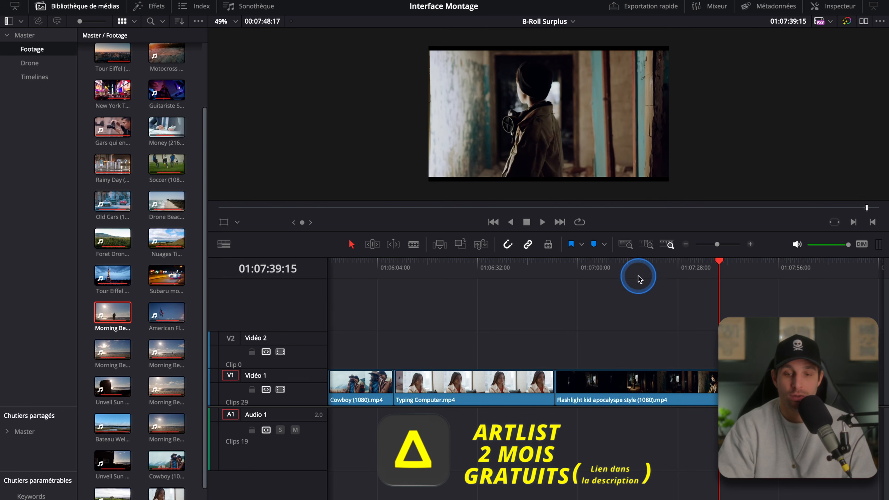
Step: Mark an in point at 01:07:06:01 and an out point at 01:07:10:02 on Morning Beach 2.mp4 in the source viewer
click(113, 315)
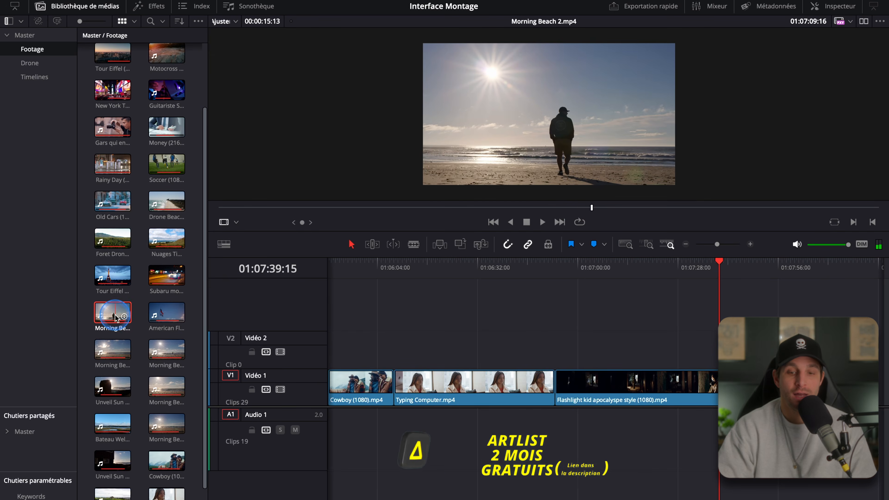
click(437, 207)
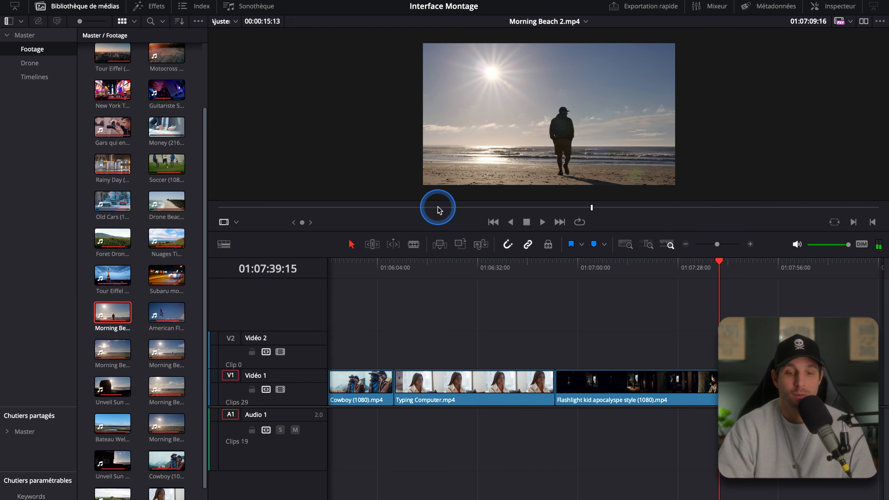
key(i)
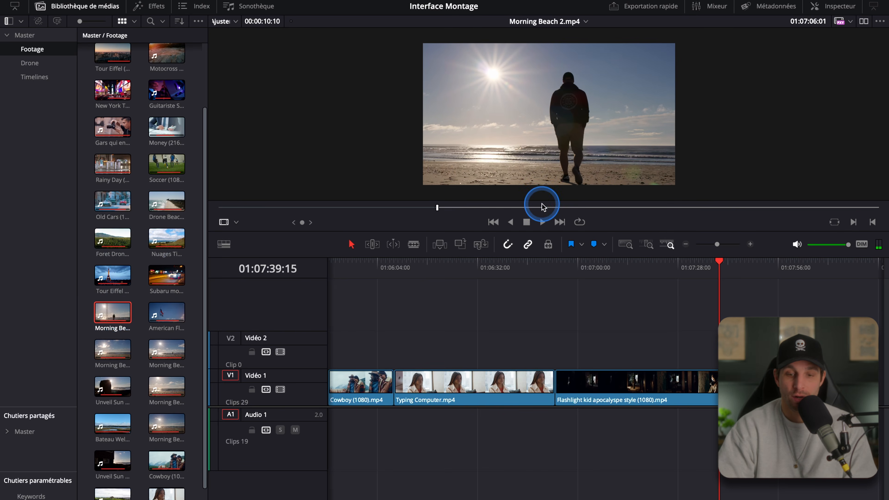
click(609, 208)
key(o)
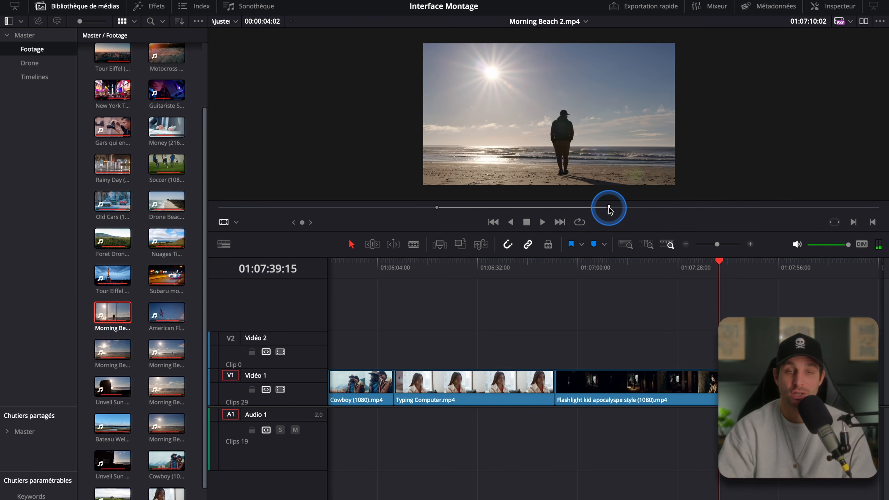
Step: Place the marked Morning Beach 2.mp4 range with audio above the flashlight clip on Vidéo 2, and undo both the placement and the marks
mouse_move(615, 199)
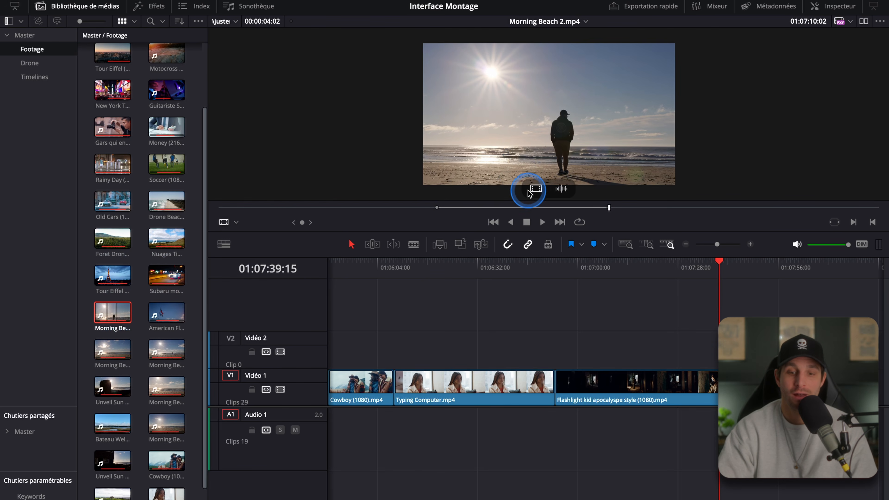
drag(569, 122, 623, 335)
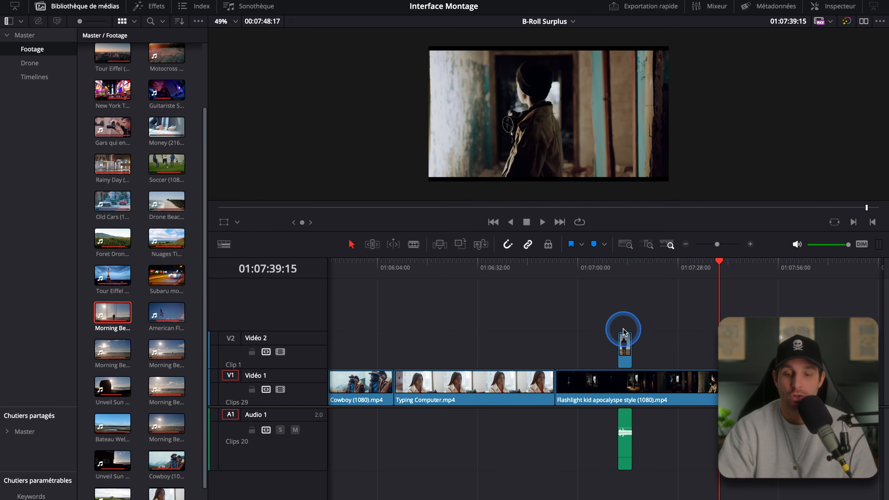
double_click(112, 312)
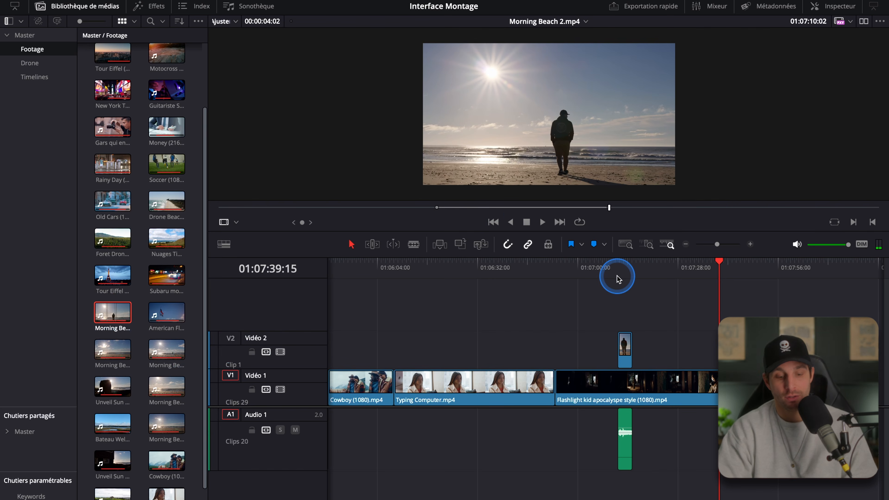
key(super+z)
key(super+z)
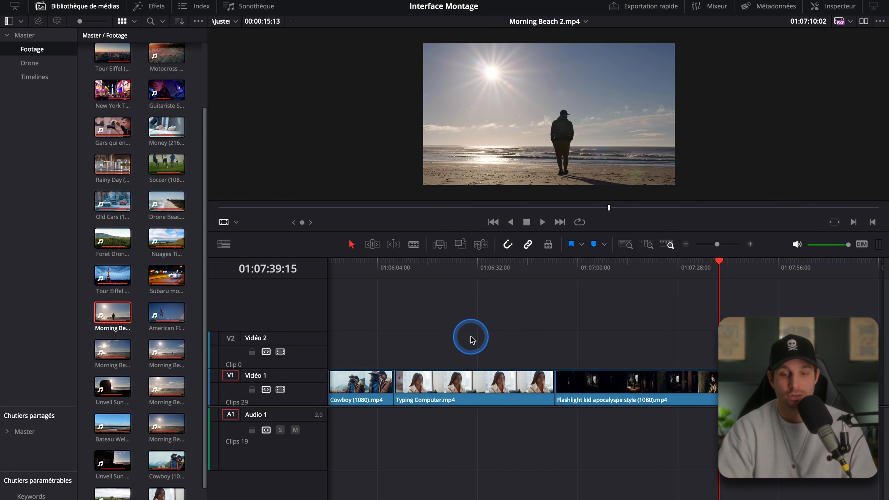
Step: Hide the media library and snap the playhead to the cut before the flashlight clip at 01:06:53:17
click(75, 12)
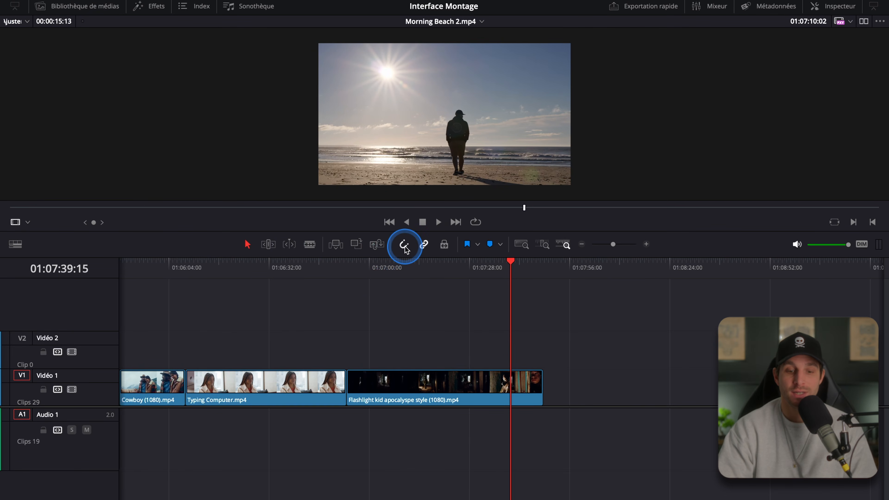
click(372, 271)
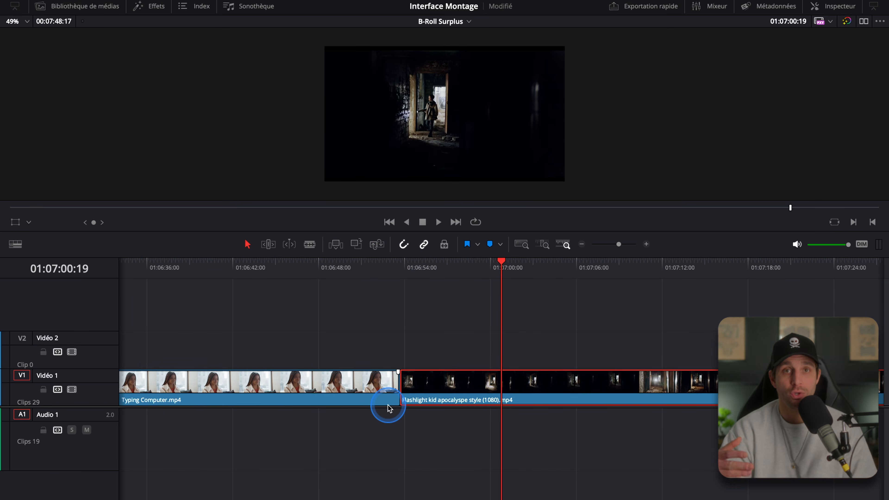
drag(467, 270, 409, 279)
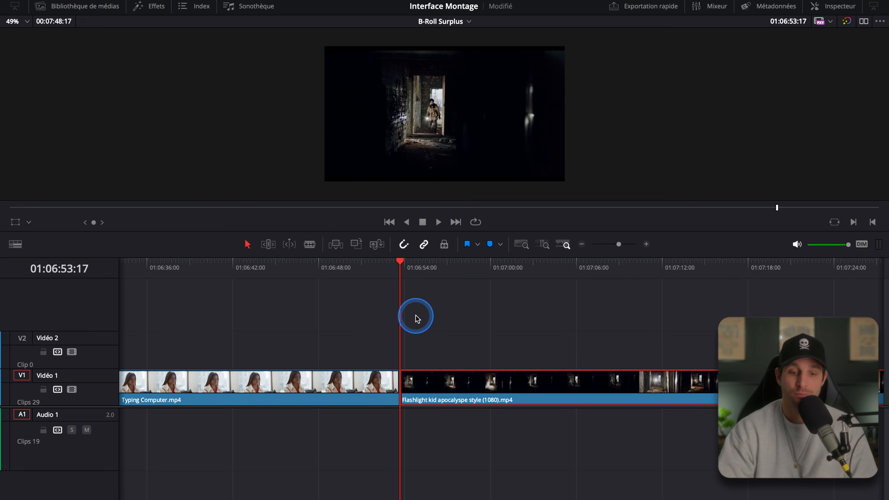
Step: Toggle timeline snapping and move the playhead near the cut before the flashlight clip, ending at 01:06:54:03
key(super+equal)
scroll(486, 354, right, 3)
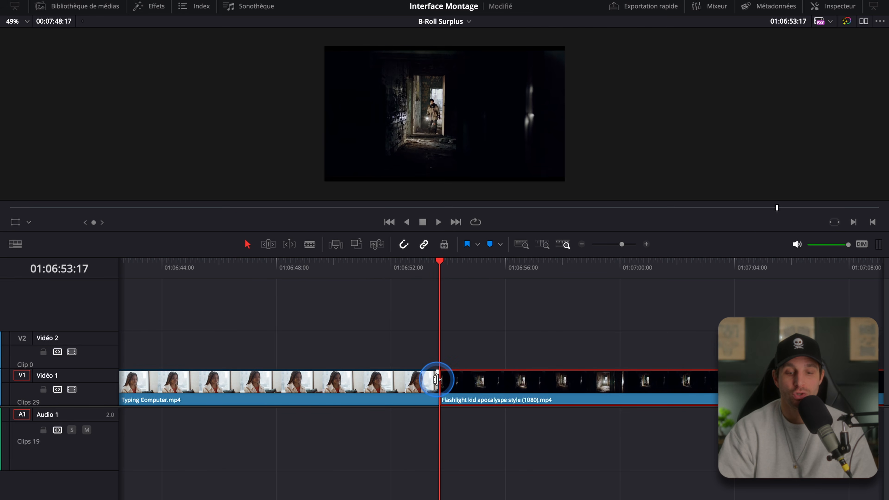
click(457, 267)
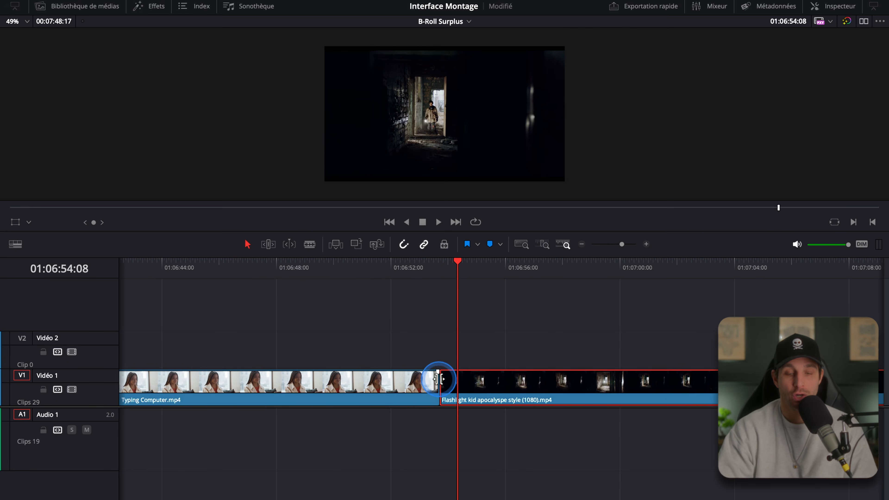
click(403, 243)
scroll(458, 331, up, 3)
drag(501, 263, 490, 278)
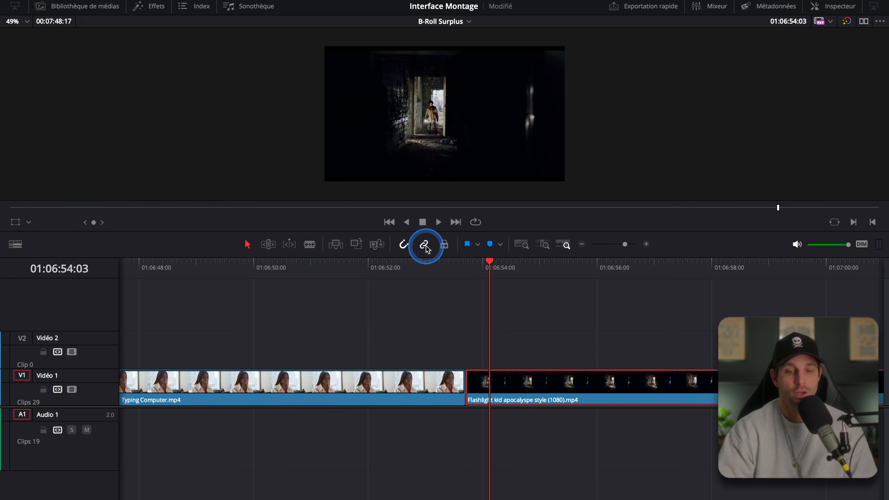
Step: Position the playhead at 01:05:25:15 in the Morning Beach 1 clip and disable linked selection
scroll(389, 288, down, 10)
click(338, 276)
scroll(353, 282, up, 6)
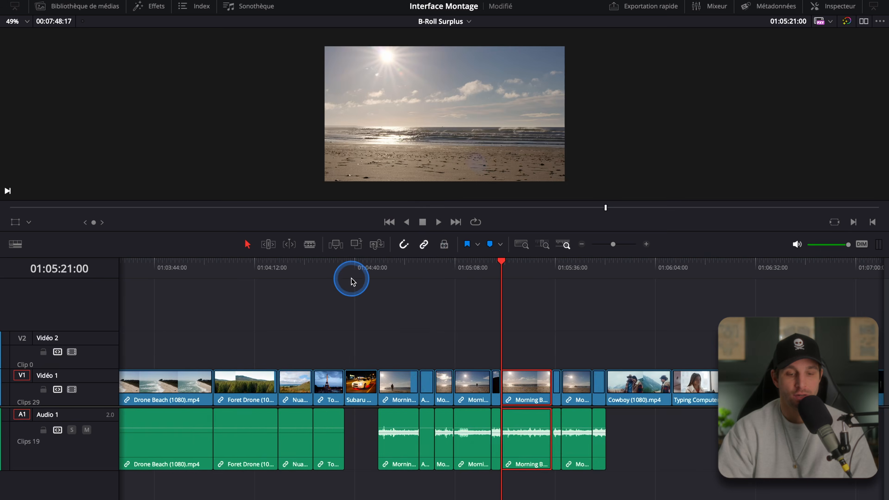
click(569, 276)
scroll(584, 299, right, 3)
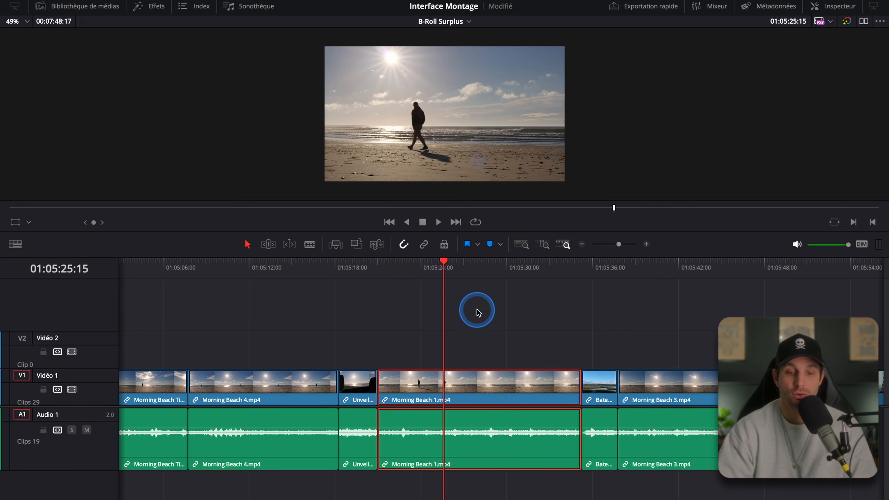
Step: Move only the video of Morning Beach 1.mp4 17 seconds earlier onto Vidéo 2, and return it to its original place on Vidéo 1
click(480, 326)
click(483, 380)
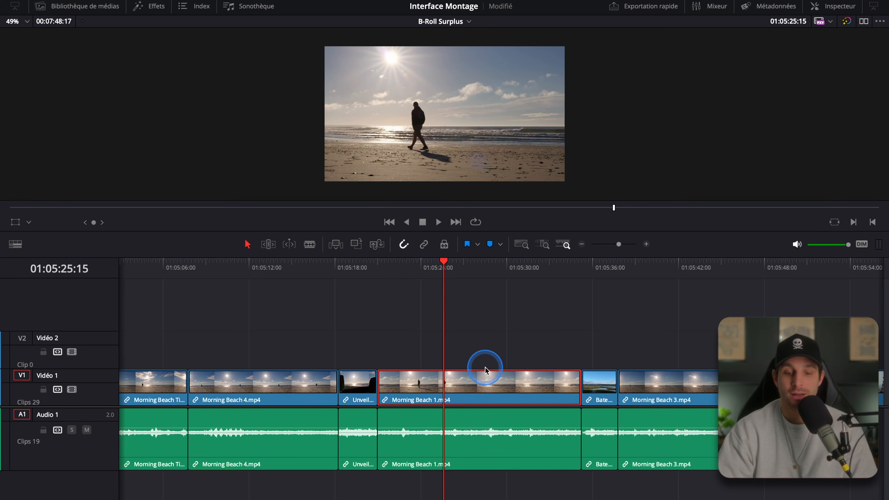
drag(477, 378, 233, 348)
scroll(202, 387, left, 2)
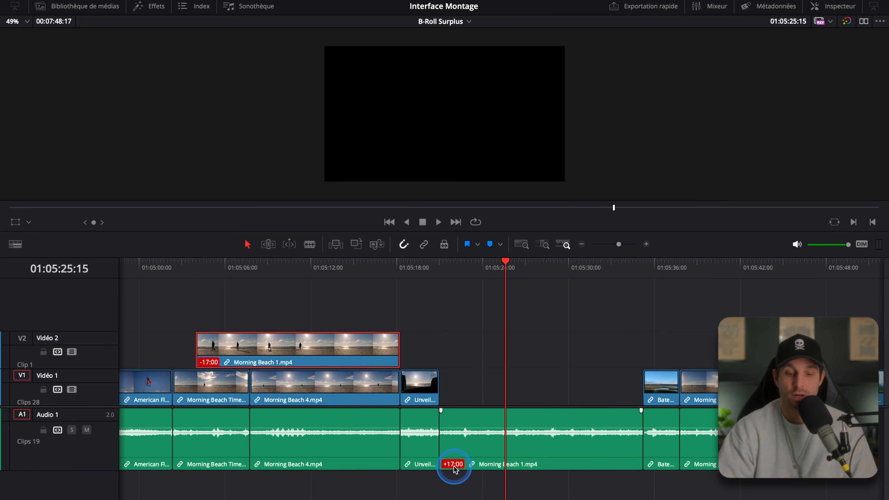
click(299, 341)
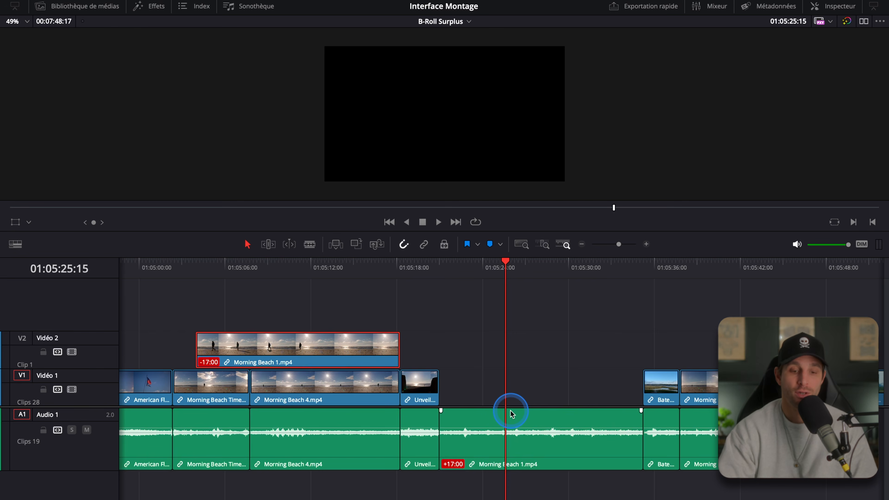
drag(303, 340, 546, 392)
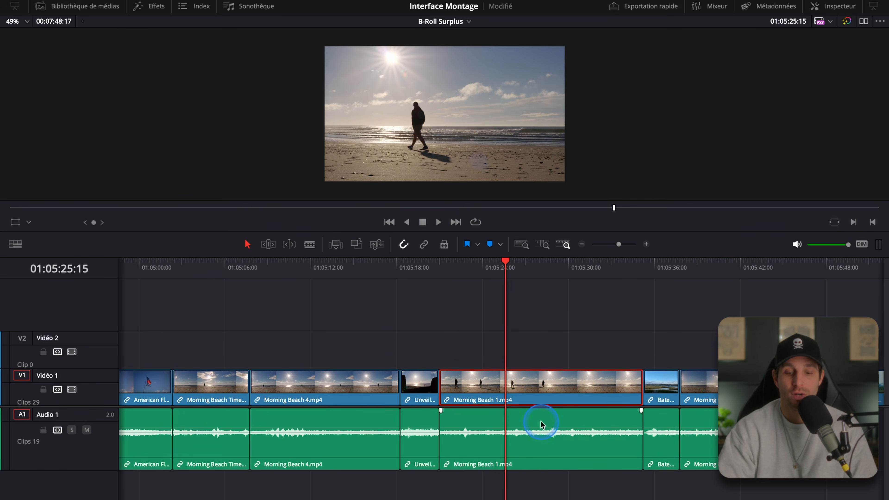
Step: Re-enable linked selection and turn on the position lock for all timeline tracks
click(424, 244)
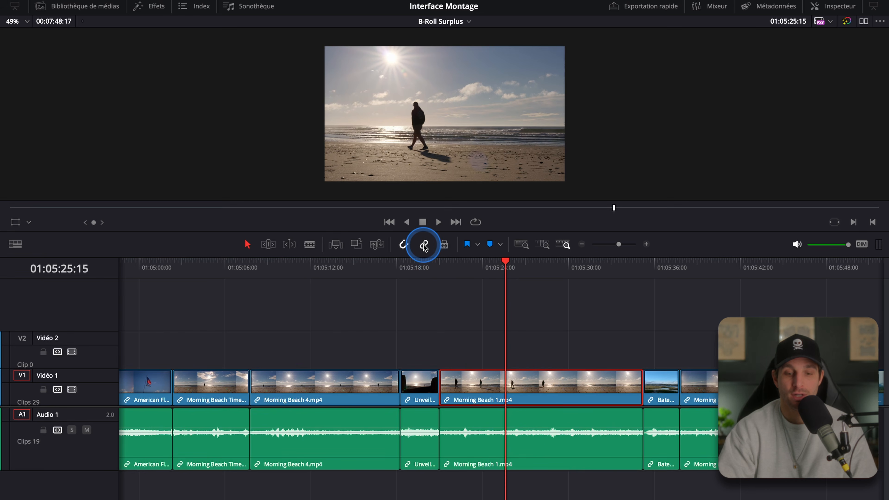
click(574, 386)
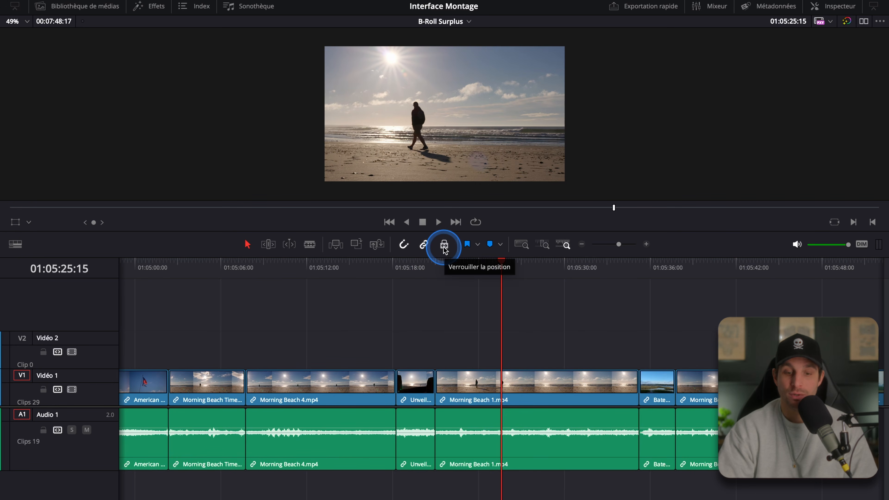
click(443, 247)
Step: Try to move the linked Morning Beach 1 clip while the position lock is on
click(567, 384)
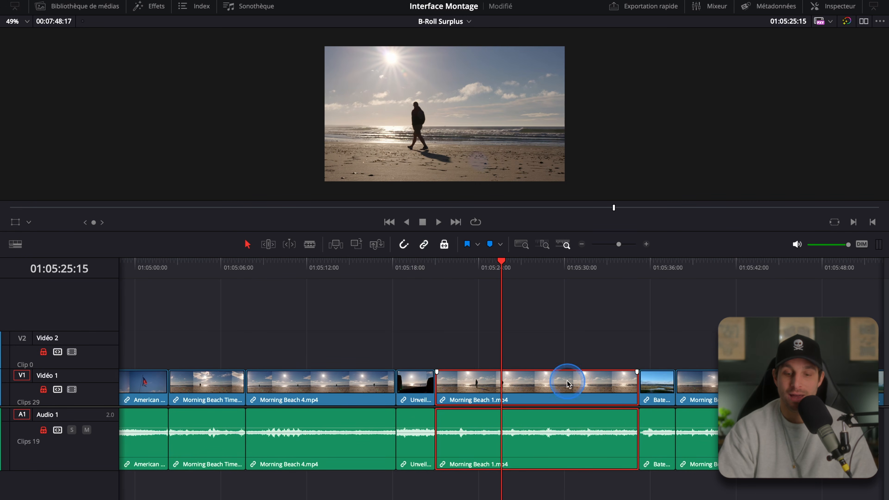
drag(394, 299, 538, 393)
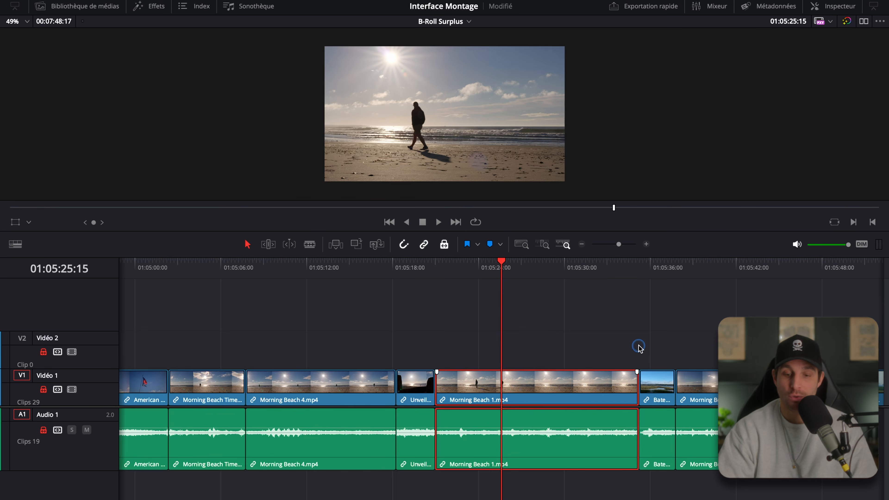
scroll(559, 340, left, 10)
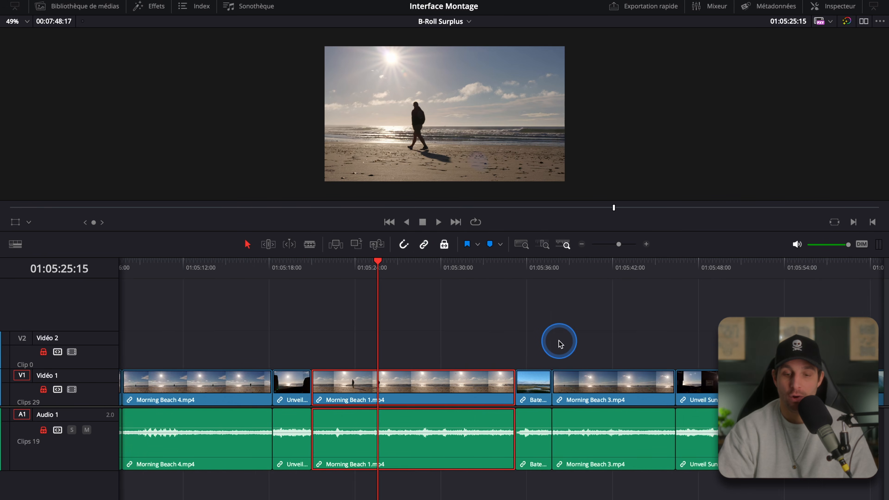
scroll(558, 341, right, 10)
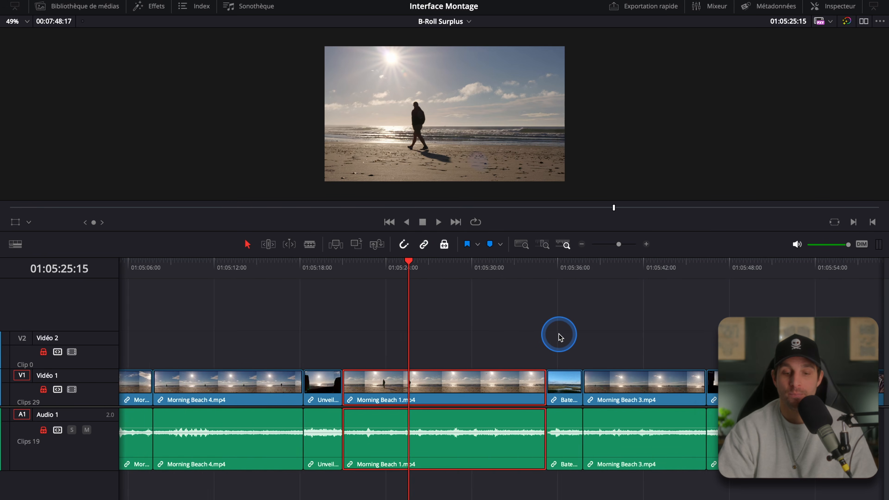
scroll(558, 333, left, 1)
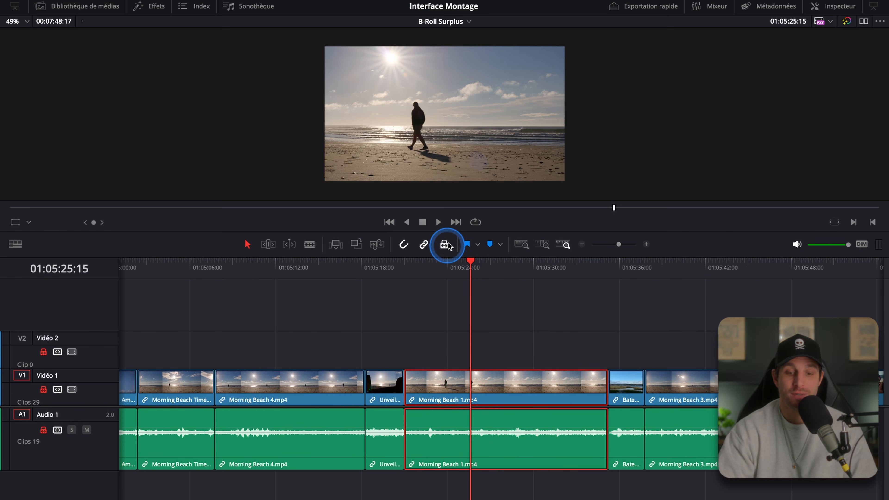
Step: Try to trim the start of the Morning Beach 1 clip under the position lock, and turn the lock off
mouse_move(405, 384)
mouse_down()
mouse_move(462, 385)
mouse_move(412, 392)
mouse_up()
click(416, 386)
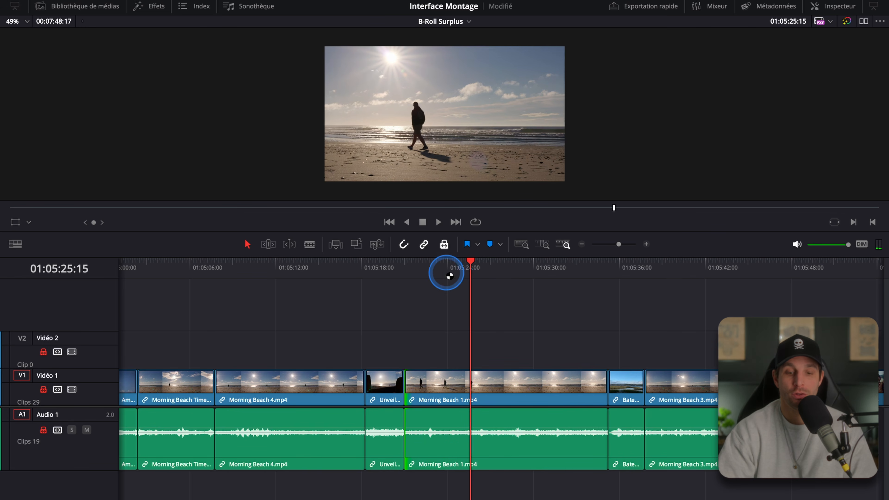
click(446, 247)
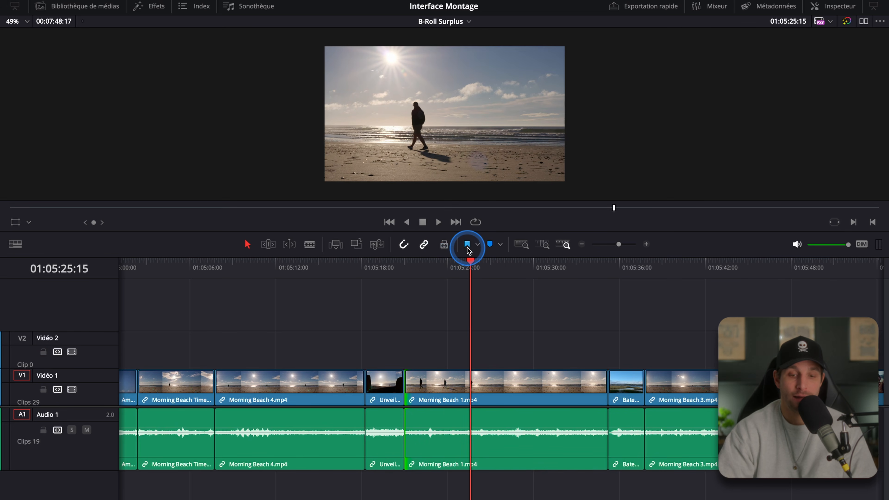
Step: Flag the Morning Beach 1 clip with a blue flag and a green flag
click(531, 376)
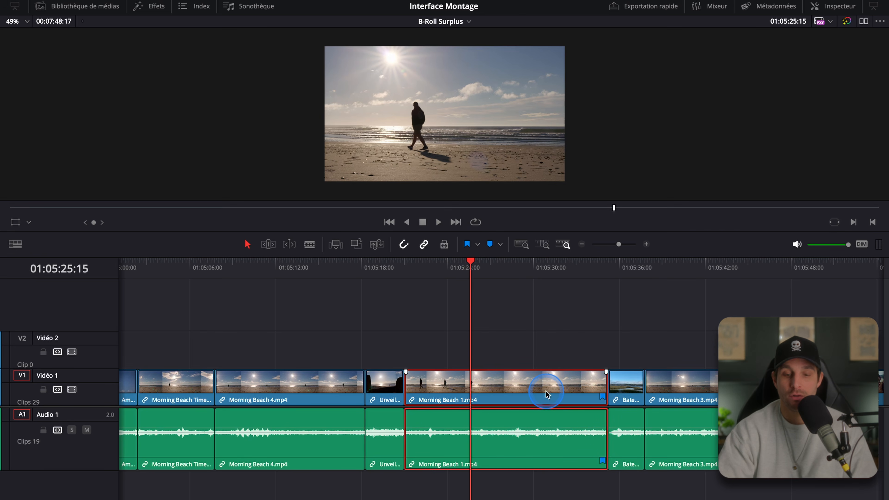
click(477, 244)
click(478, 296)
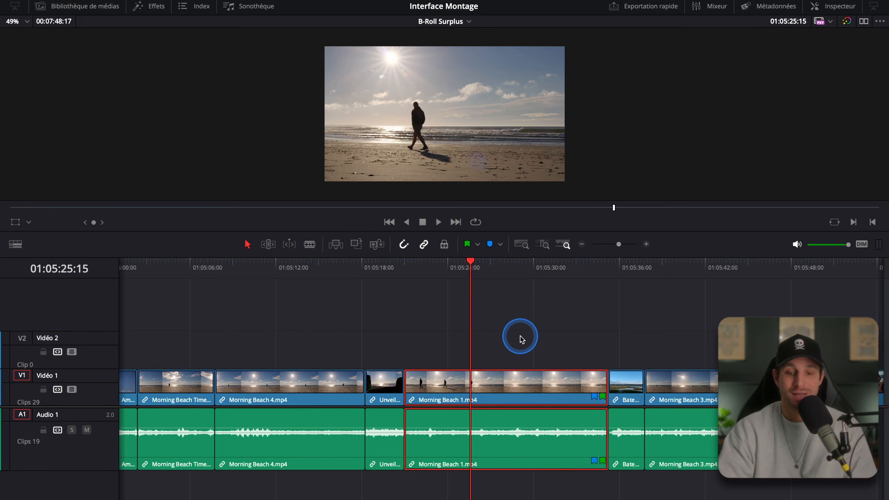
Step: Add a blue marker to the linked video and audio of Morning Beach 1 at 01:05:27:21
click(502, 273)
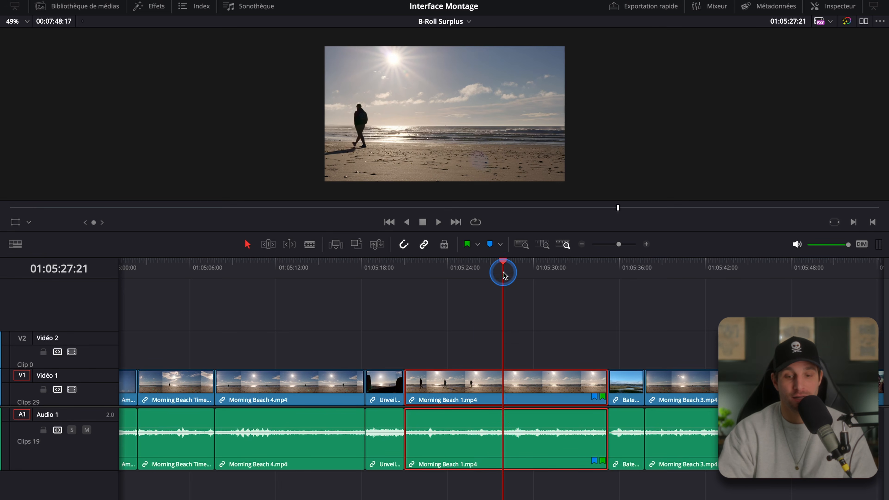
click(501, 432)
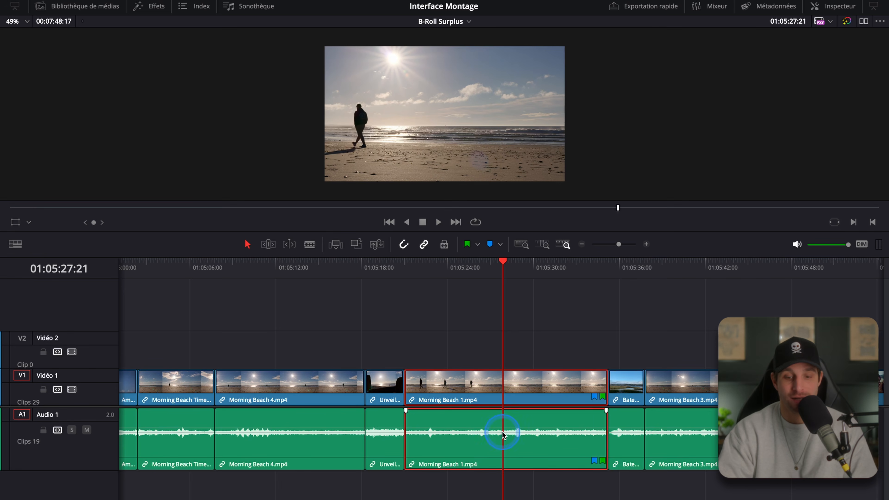
click(490, 244)
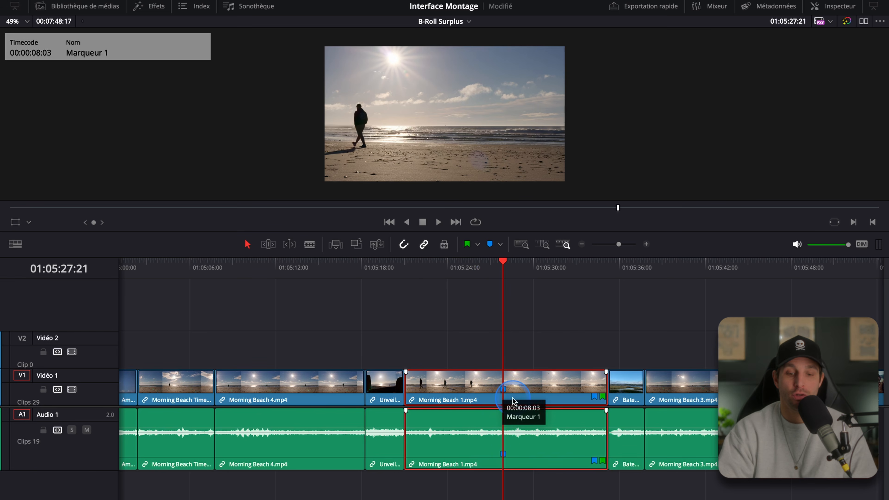
click(501, 469)
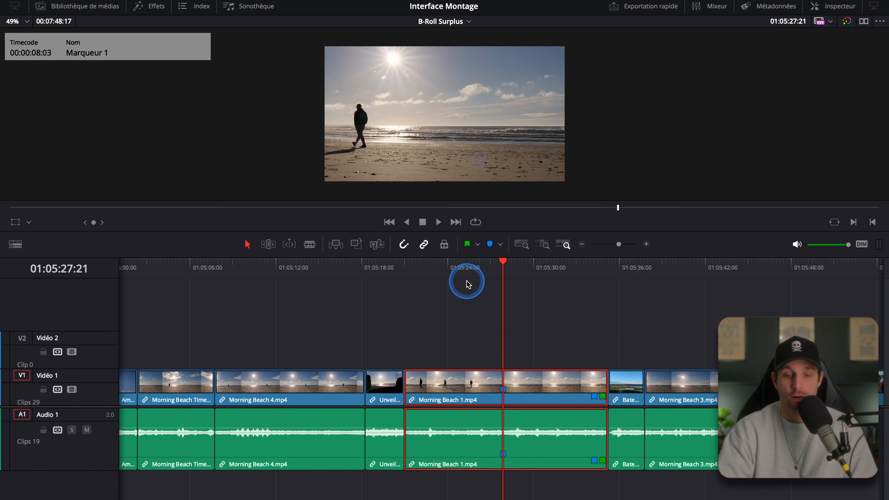
Step: With linked selection off, add a red marker to only the video of Morning Beach 1 at 01:05:24:18
click(458, 268)
click(420, 245)
click(446, 304)
click(525, 381)
click(527, 400)
click(490, 244)
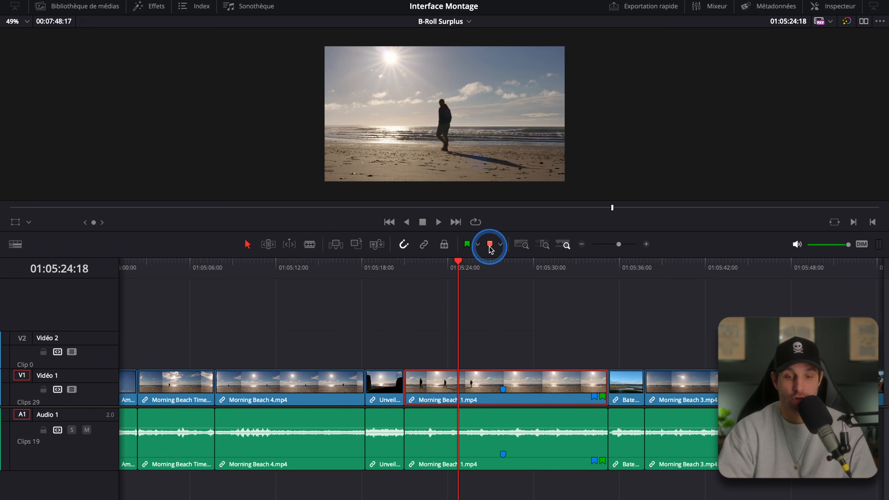
click(456, 391)
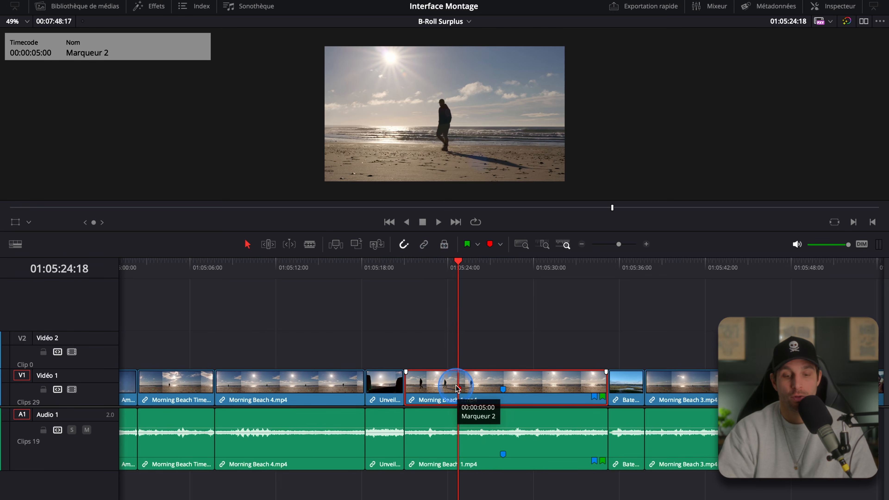
Step: Re-enable linked selection and, with no clip selected, add a red marker to the timeline ruler at 01:05:24:18
click(422, 245)
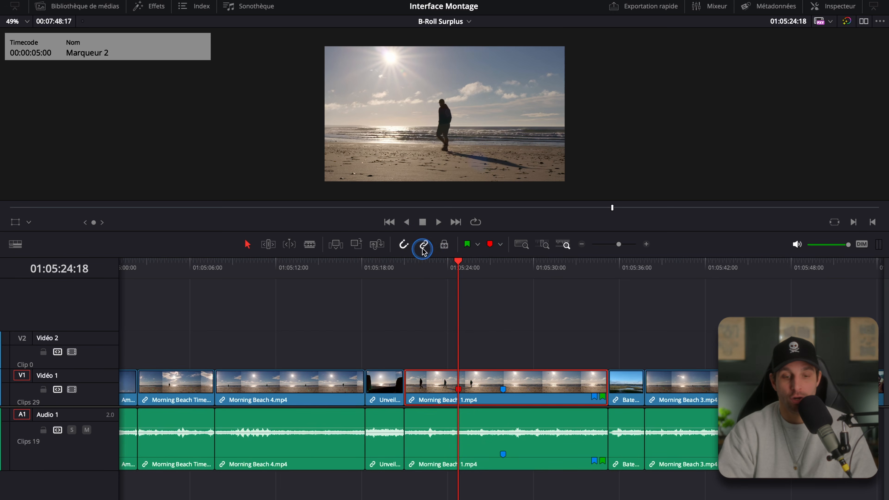
click(500, 327)
click(553, 427)
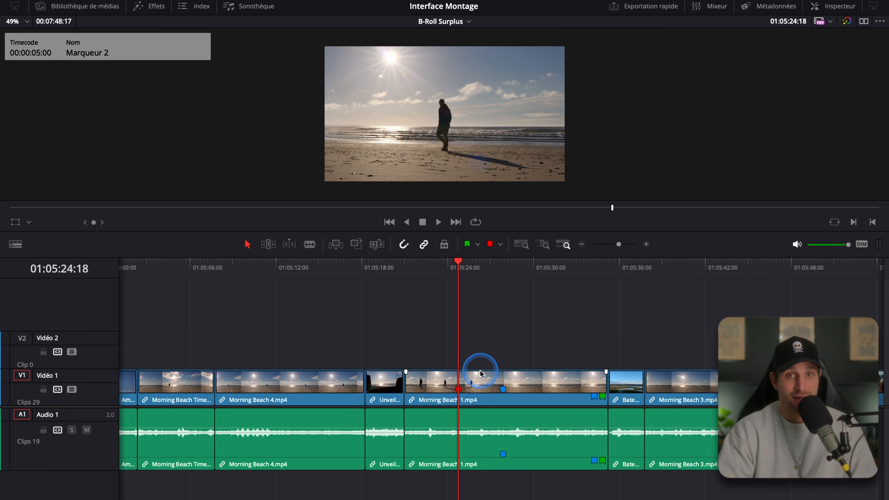
click(490, 245)
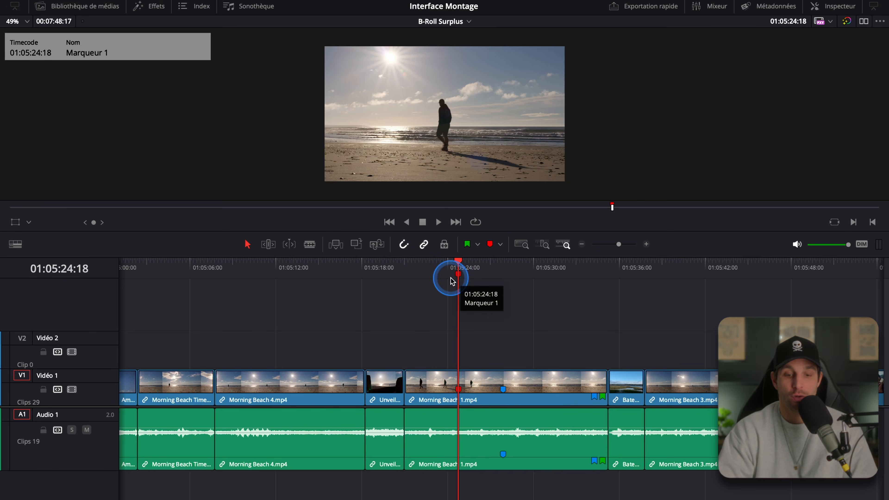
Step: Stretch the red ruler marker at 01:05:24:18 into a range lasting about 5 seconds 20 frames
click(384, 272)
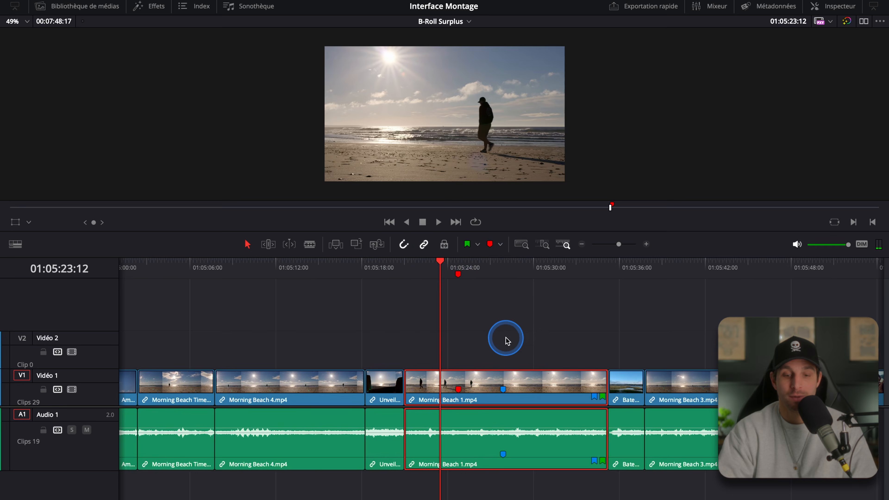
scroll(528, 329, up, 3)
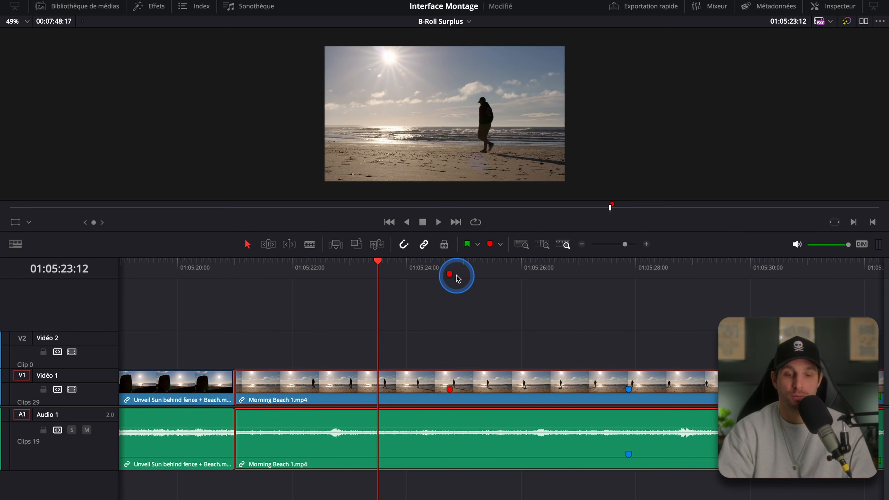
drag(450, 279, 529, 287)
drag(684, 289, 781, 292)
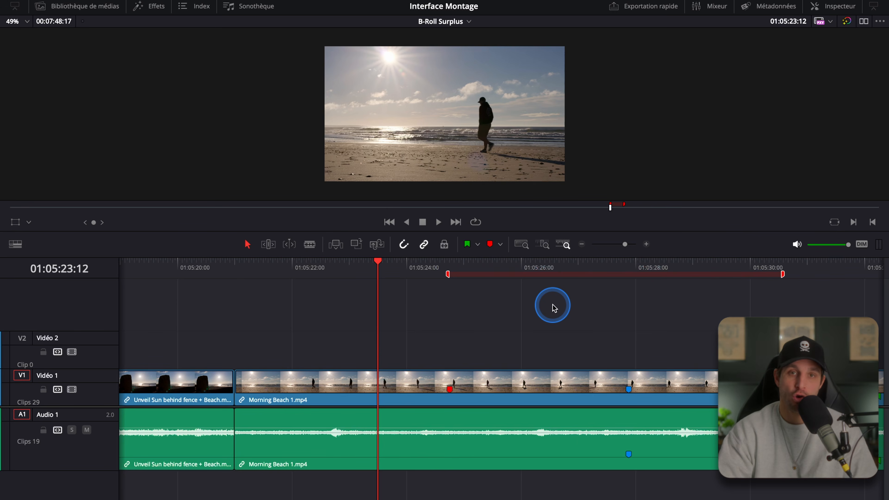
Step: Rename the red ruler marker range as test, leaving its notes empty
scroll(552, 304, down, 5)
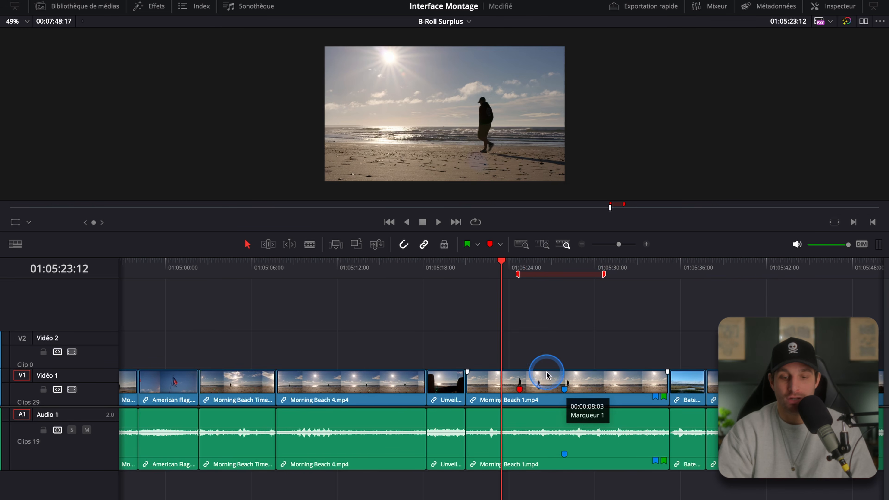
scroll(553, 309, right, 2)
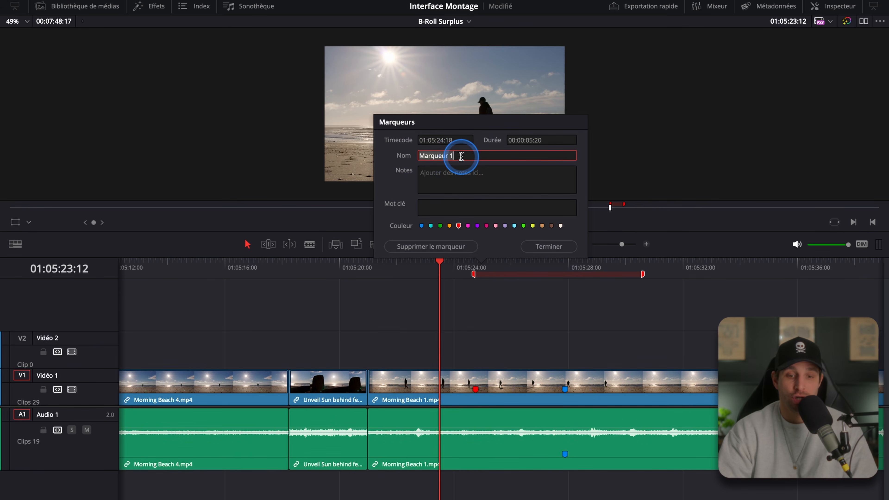
key(BackSpace)
key(BackSpace)
key(BackSpace)
text(test)
click(456, 180)
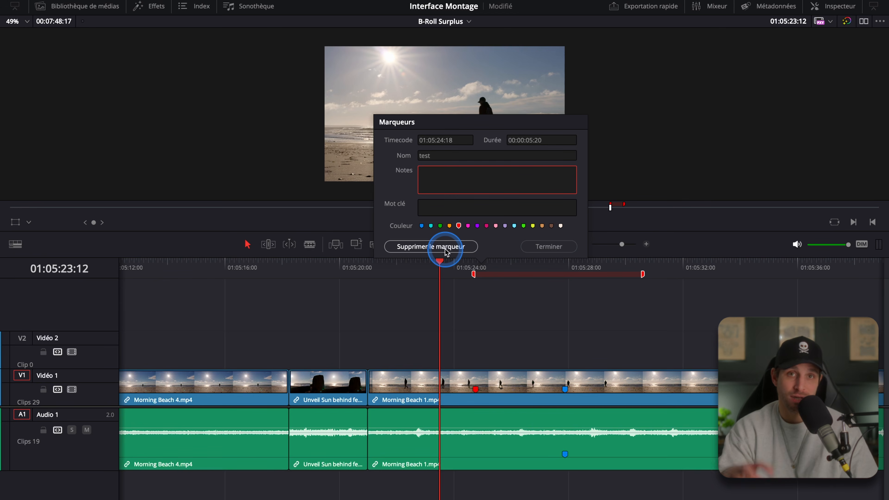
click(546, 246)
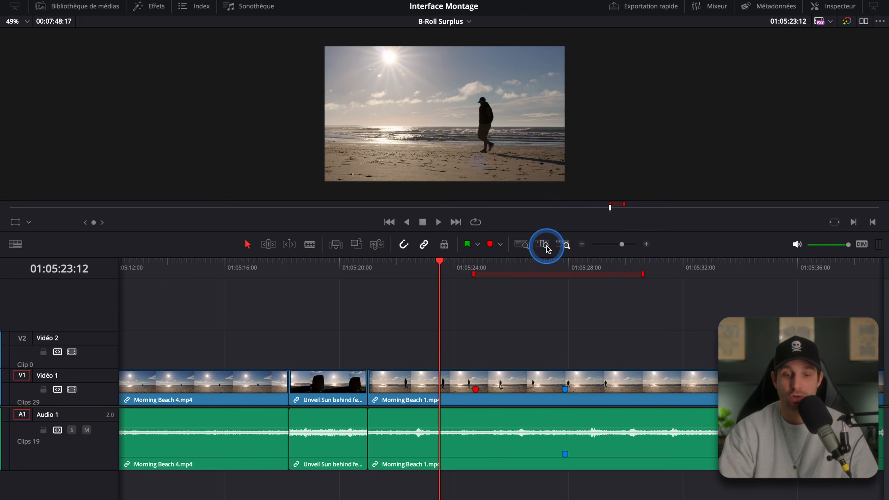
Step: Compare the full-extent and detail zoom views of the B-Roll Surplus timeline
click(522, 245)
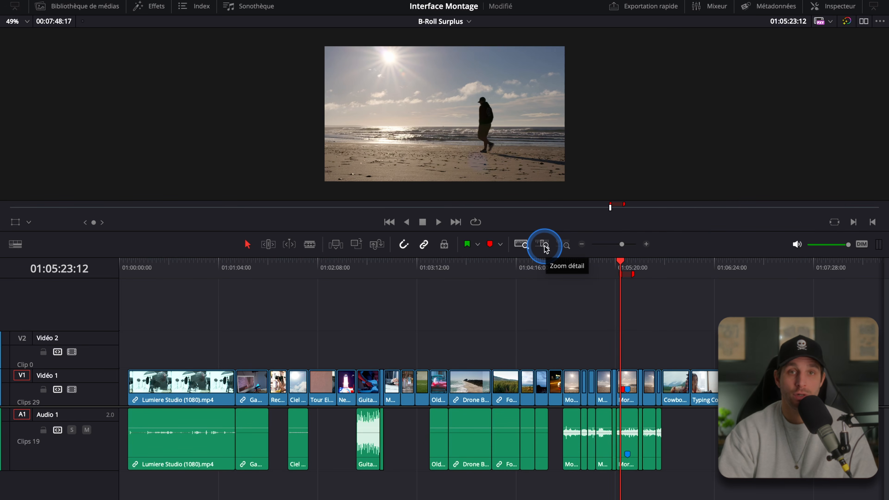
click(544, 245)
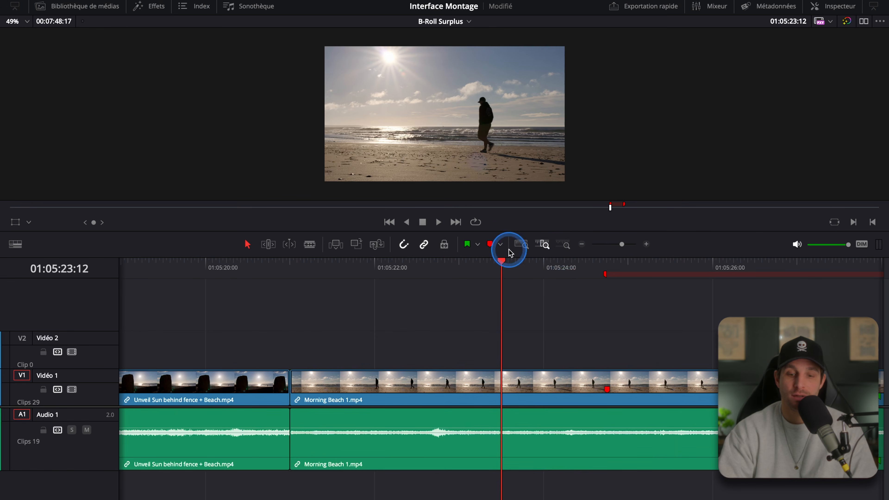
click(521, 244)
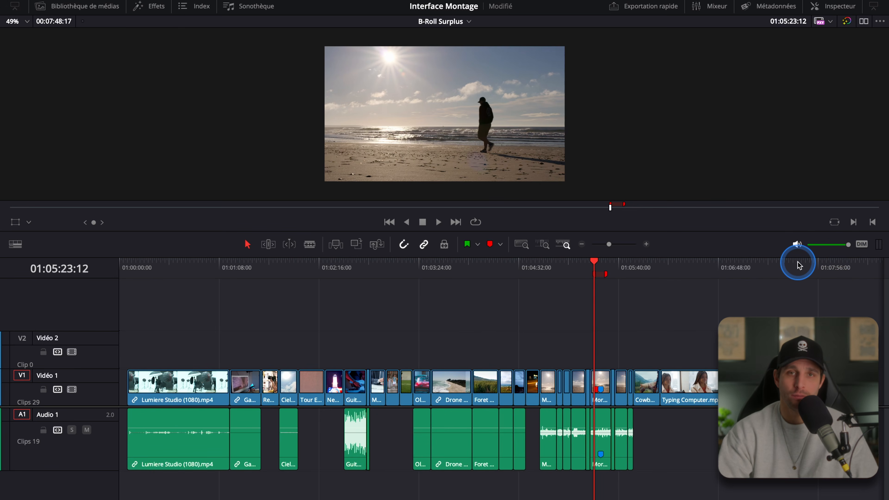
Step: Try out the monitoring volume, dim and mute controls, restoring full volume
drag(848, 244, 820, 246)
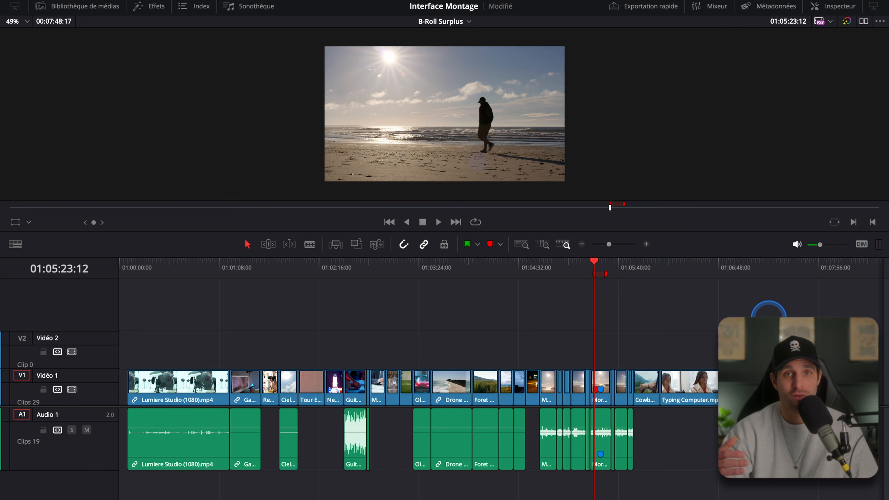
drag(821, 246, 865, 244)
click(862, 246)
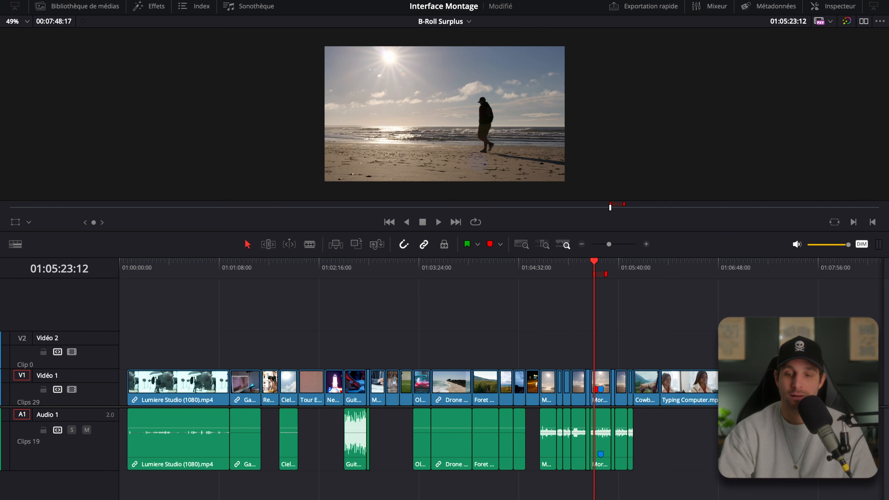
click(797, 244)
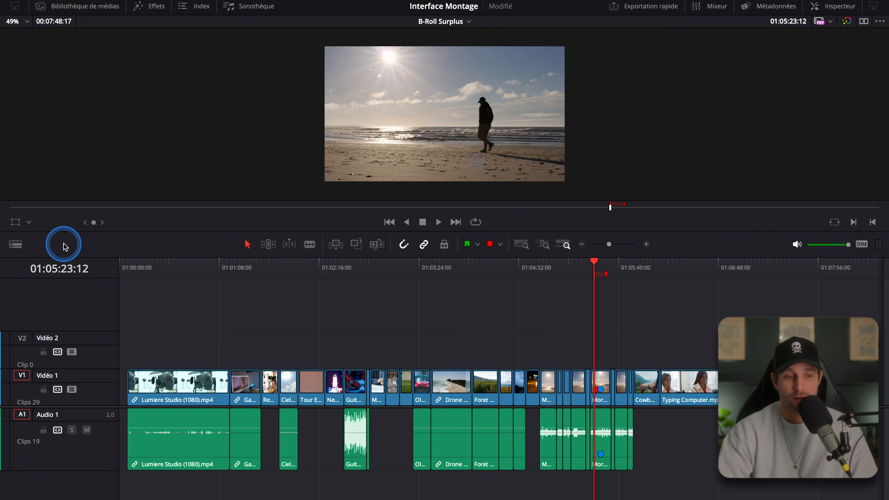
Step: Enable stacked timelines and open the Interface timeline in a second tab
click(28, 246)
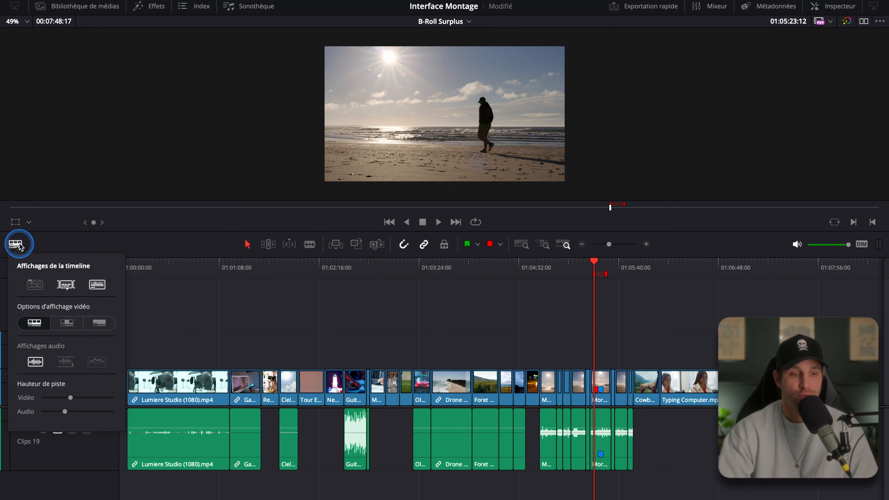
click(36, 290)
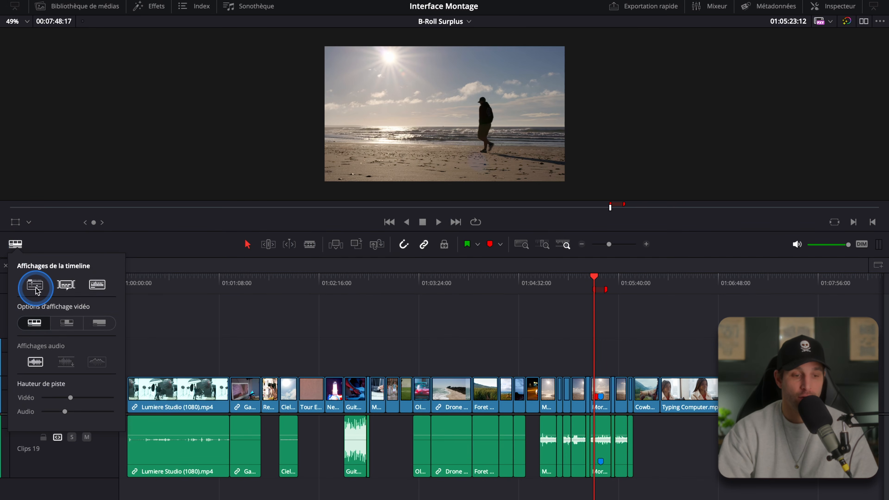
click(79, 267)
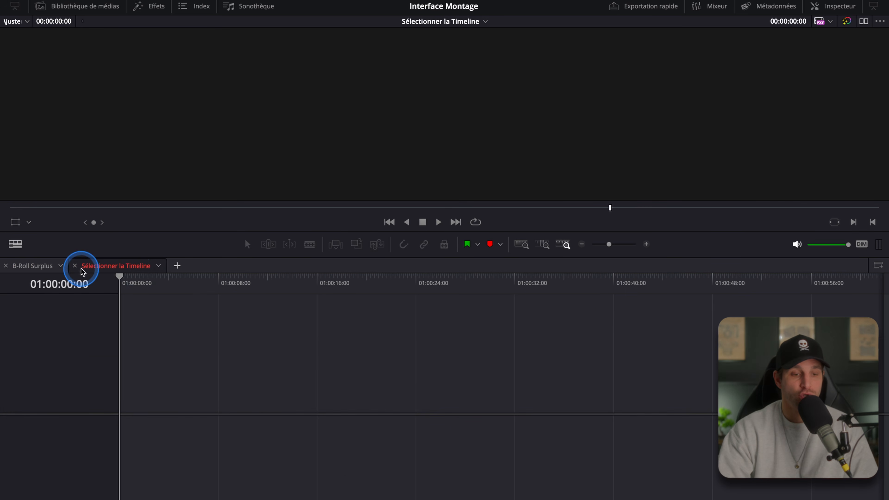
click(158, 266)
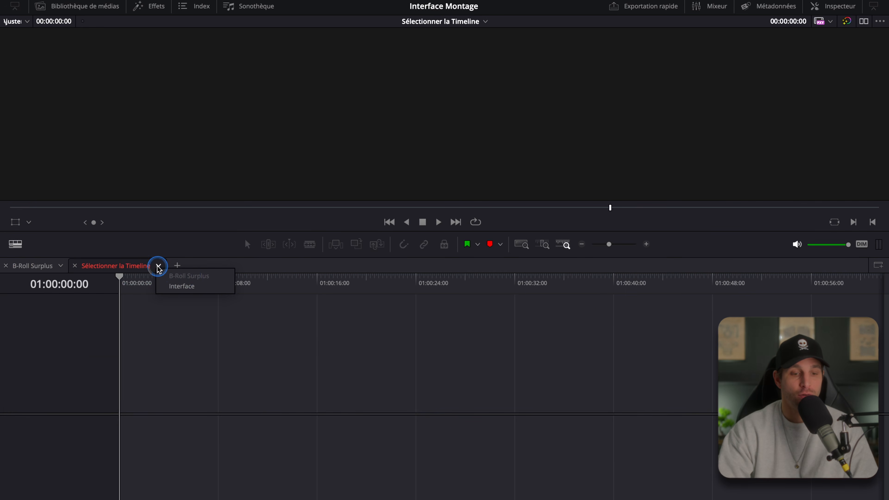
click(181, 285)
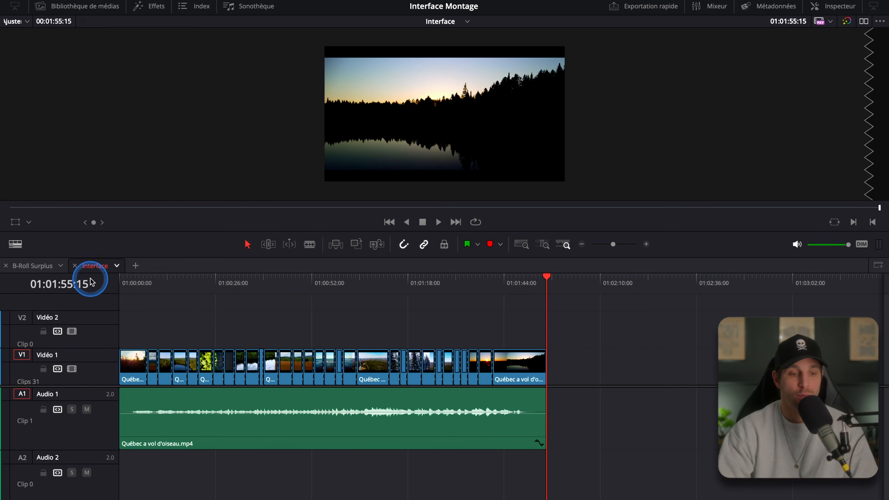
Step: Switch back and forth between the B-Roll Surplus and Interface timelines, ending on Interface
click(38, 265)
click(70, 270)
click(52, 266)
click(90, 266)
click(43, 267)
click(84, 270)
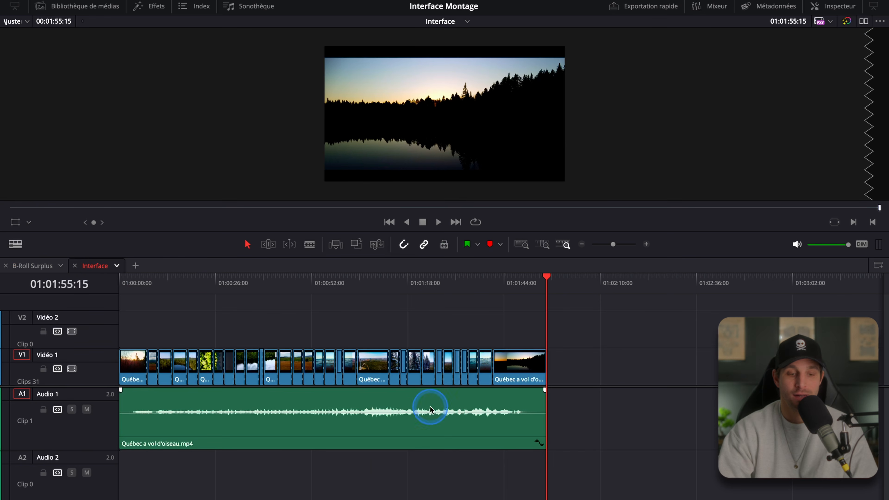
Step: Toggle the subtitle track and audio waveform displays off and back on in the timeline view options
click(15, 244)
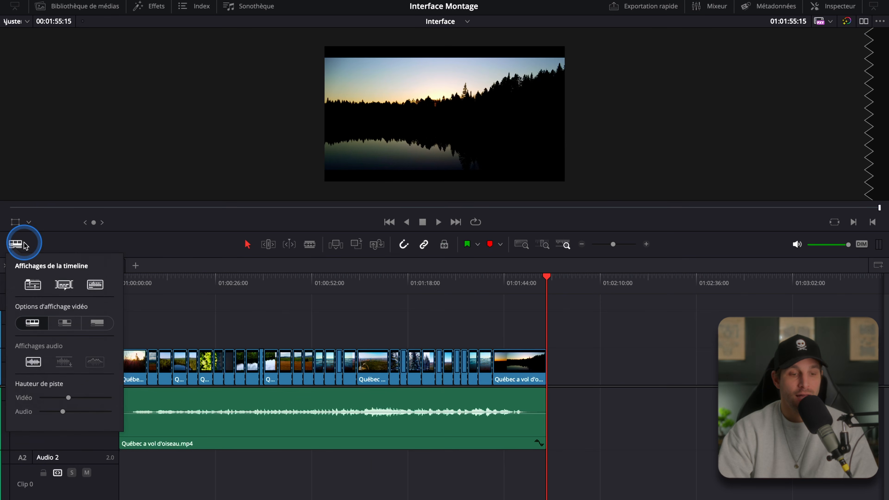
click(68, 289)
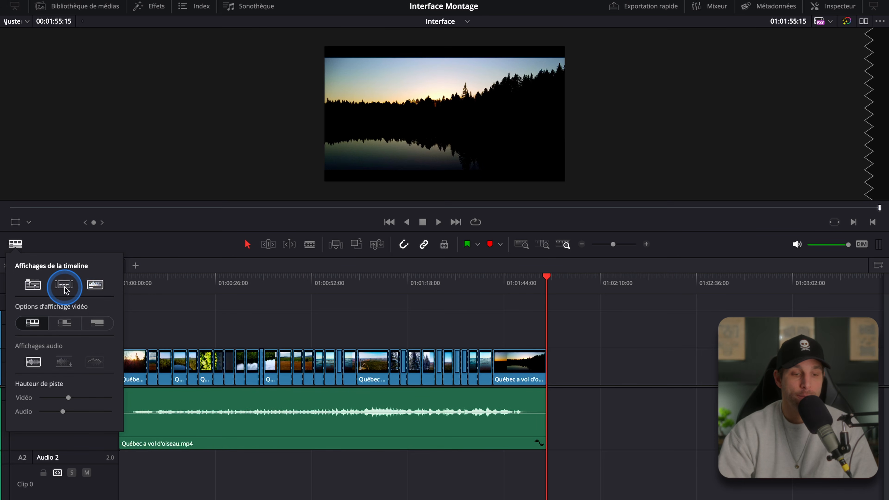
click(95, 285)
click(95, 285)
click(95, 284)
click(94, 285)
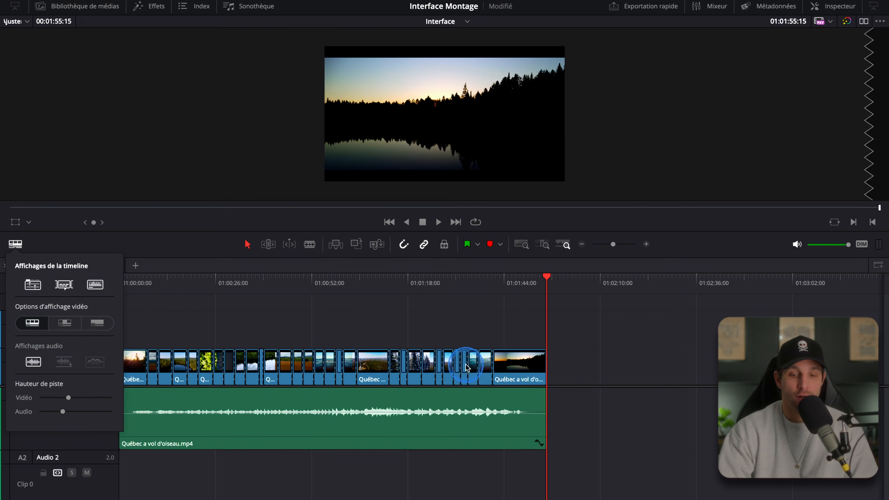
Step: Try the video clip display with thumbnails only at the ends and without thumbnails, then restore the filmstrip display
scroll(462, 364, up, 5)
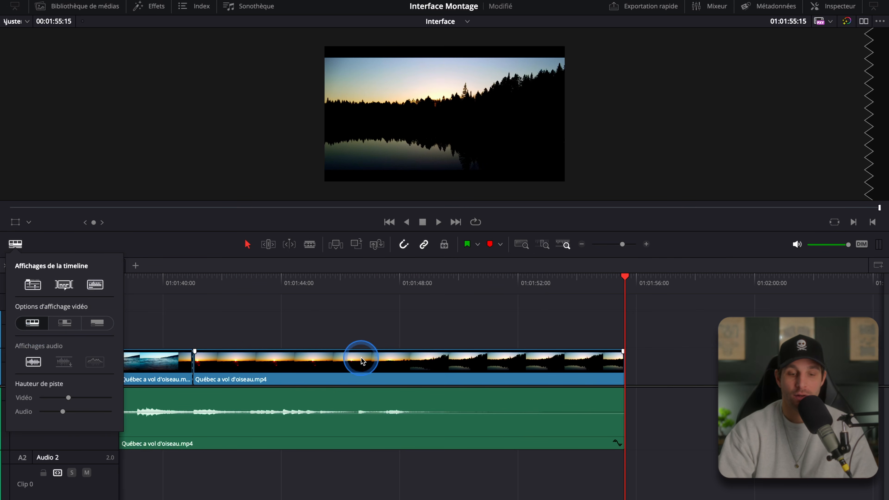
click(64, 323)
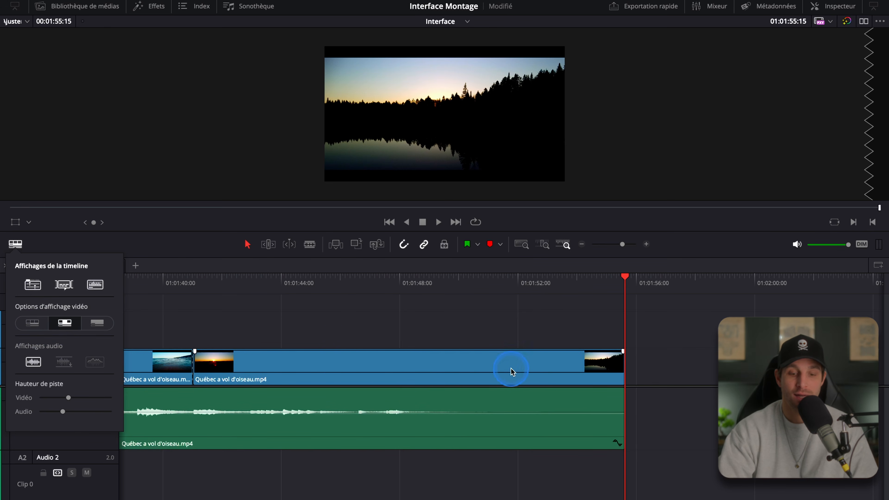
click(97, 323)
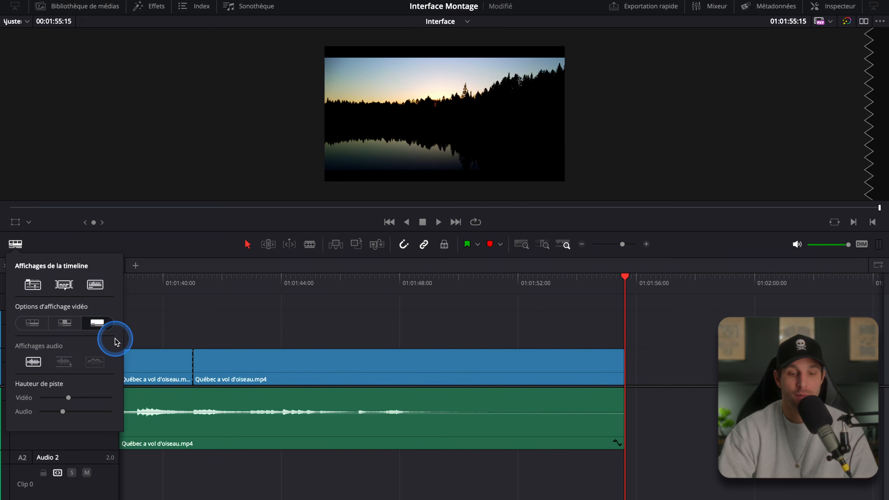
click(32, 323)
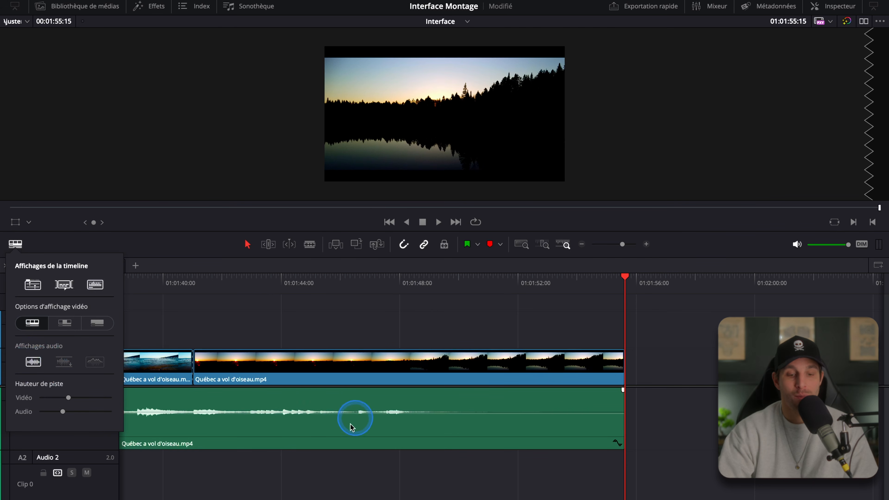
Step: Increase the video track height in the timeline view options and close the options
scroll(315, 424, left, 3)
scroll(315, 424, left, 6)
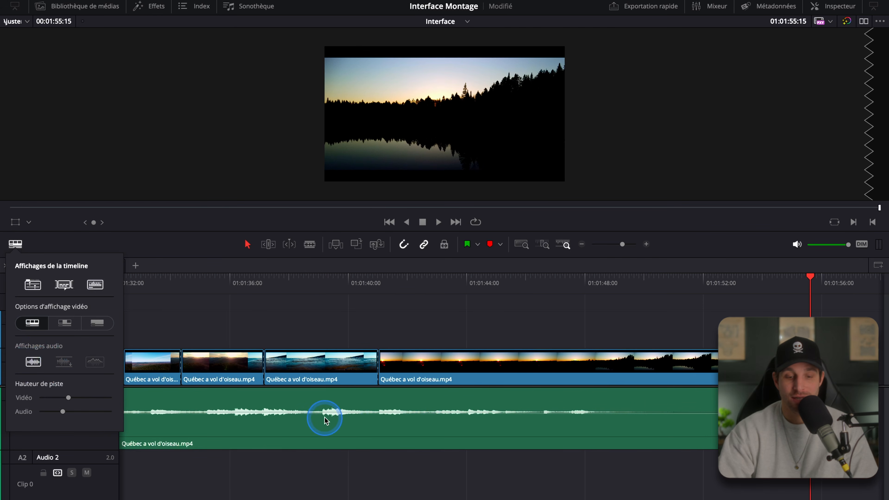
mouse_move(68, 398)
mouse_down()
mouse_move(91, 399)
mouse_move(63, 414)
mouse_up()
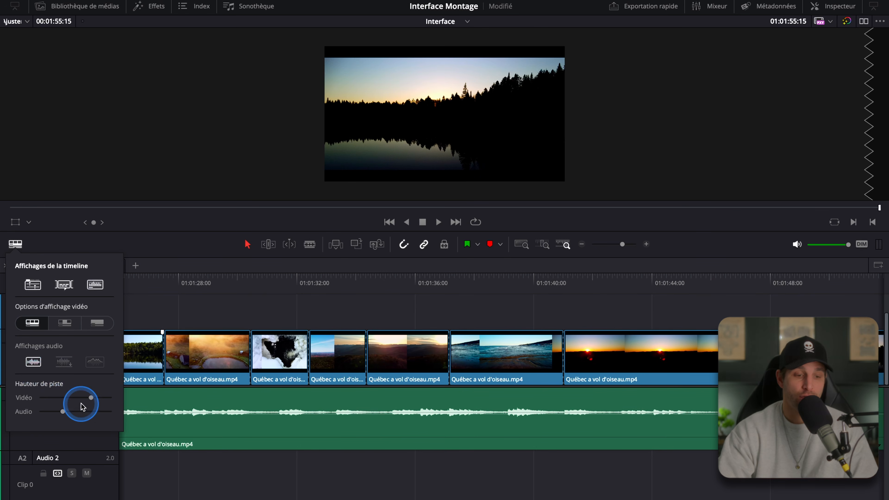
click(204, 490)
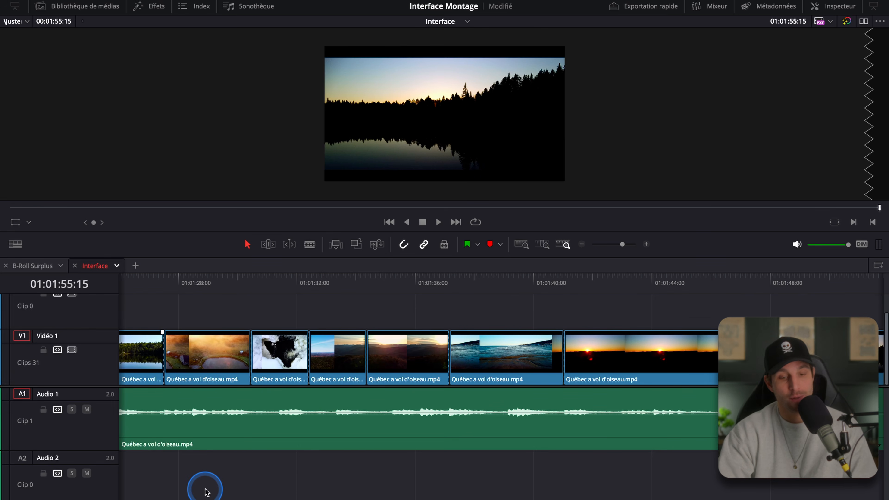
Step: Try different audio and video track heights directly in the timeline, finishing with lower tracks
scroll(451, 428, down, 3)
scroll(451, 428, up, 8)
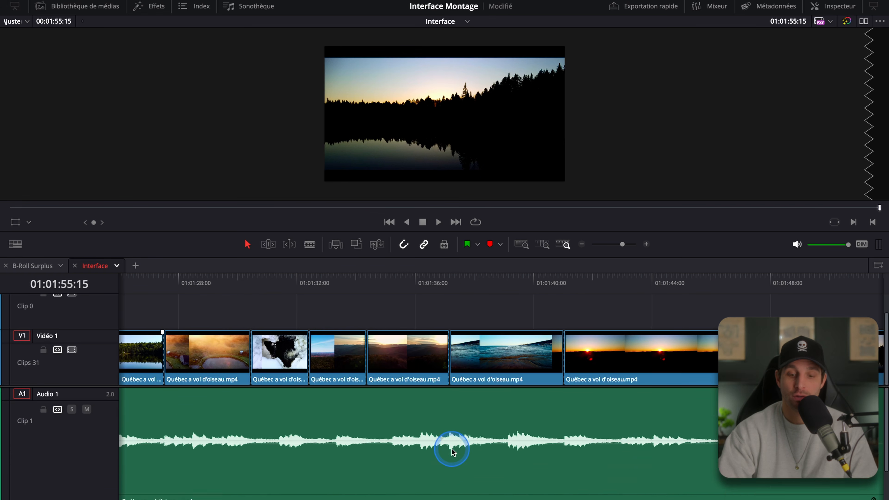
scroll(451, 452, down, 5)
scroll(493, 356, up, 3)
scroll(493, 357, down, 5)
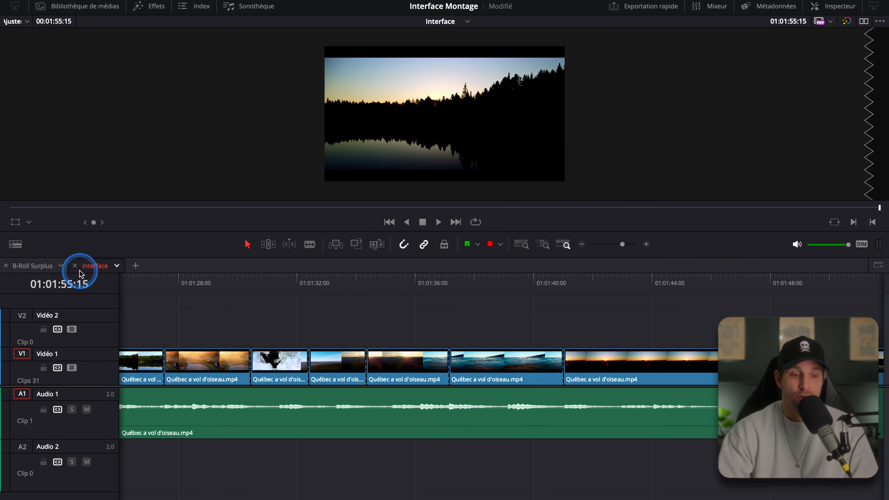
Step: Add a second timeline pane below the Interface timeline and enlarge the timeline area upward
click(878, 266)
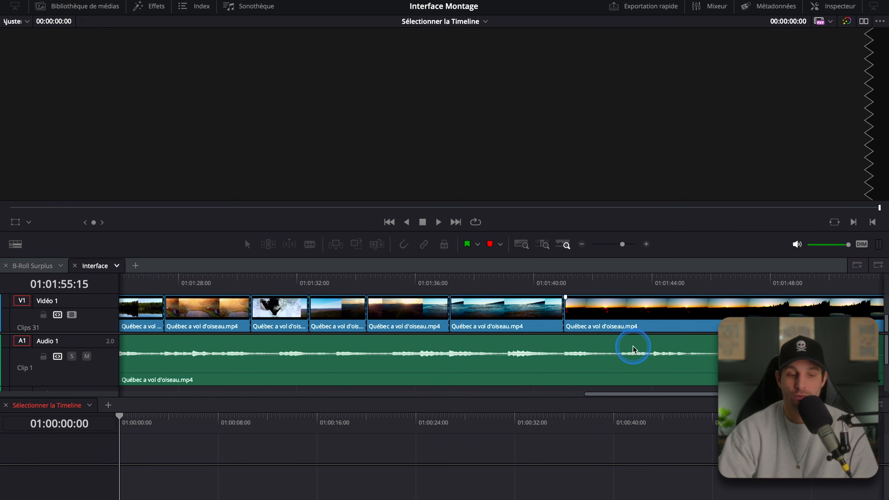
drag(212, 232, 214, 147)
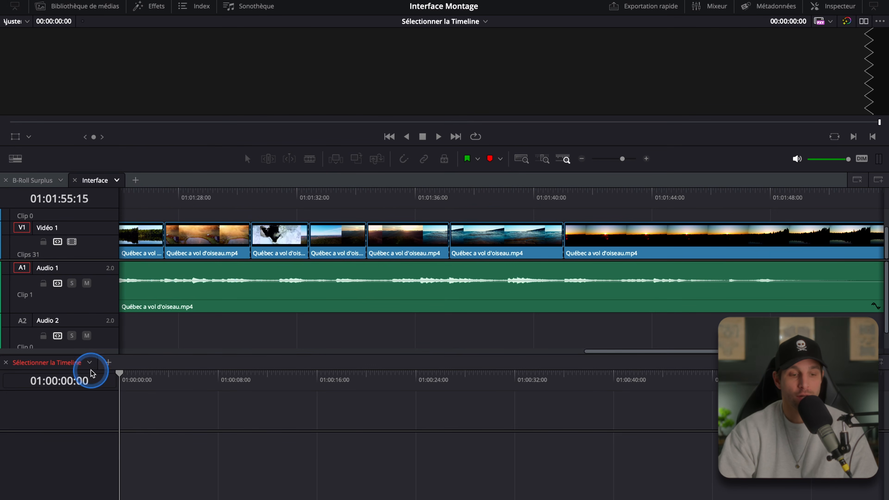
click(90, 364)
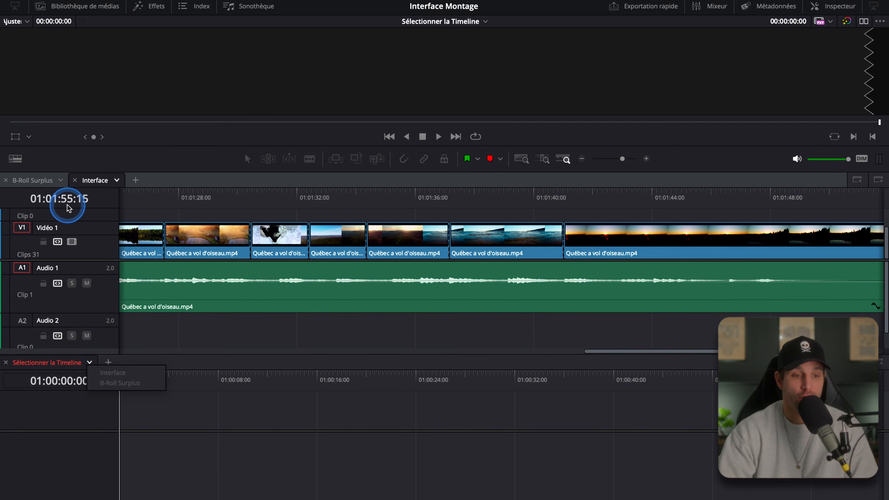
click(134, 163)
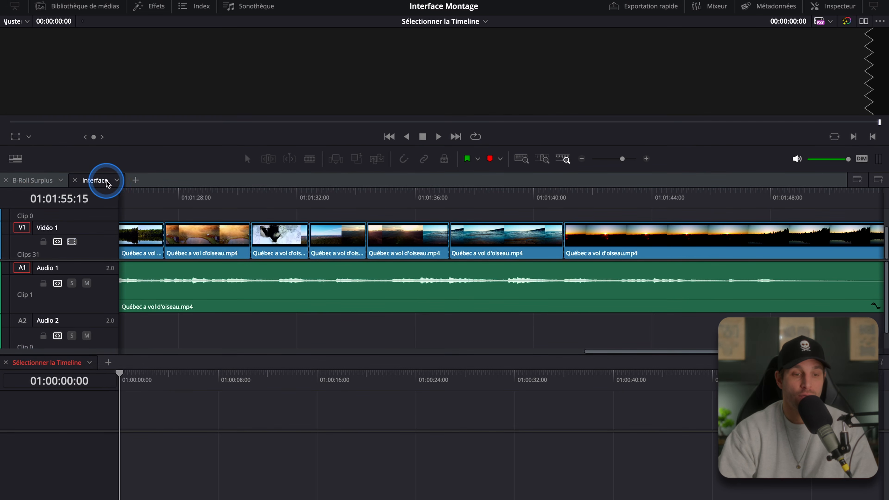
Step: Close the B-Roll Surplus tab in the upper pane and load B-Roll Surplus into the lower pane
click(6, 181)
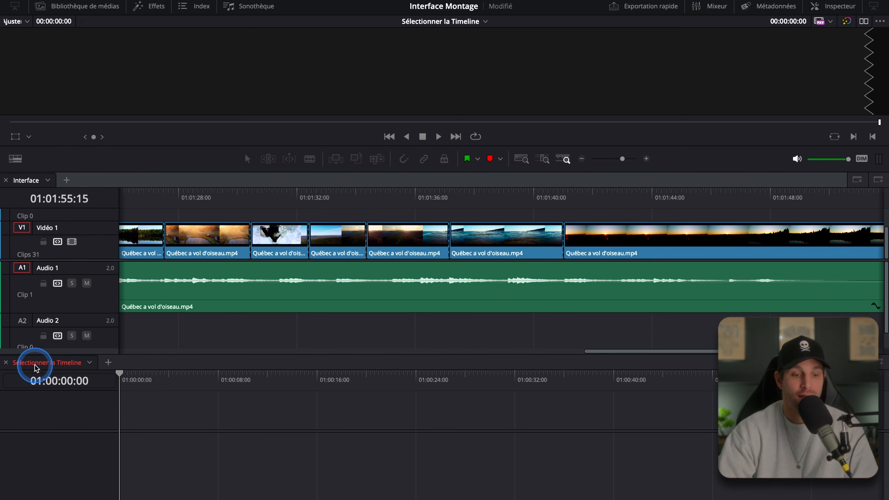
click(90, 363)
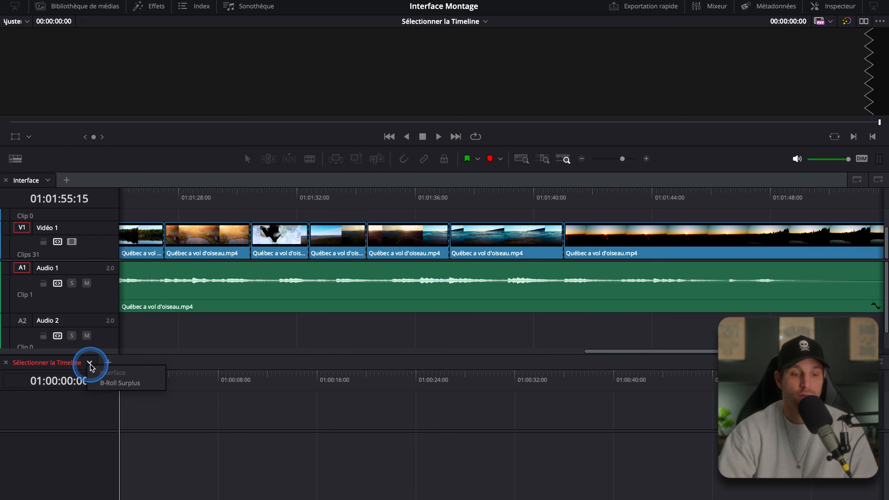
click(120, 383)
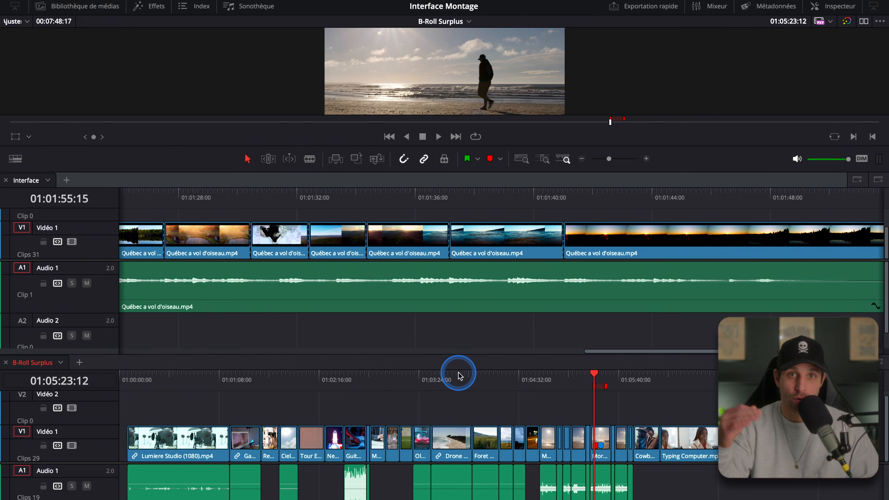
Step: Copy Typing Computer.mp4 from B-Roll Surplus onto Vidéo 1 after the last Interface clip, then close the lower pane and fit the whole timeline
drag(694, 444, 644, 237)
scroll(691, 443, right, 3)
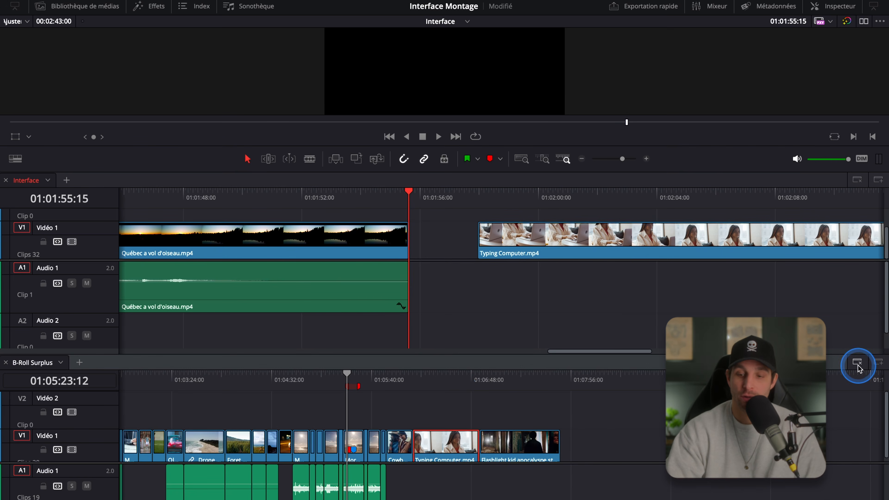
click(857, 363)
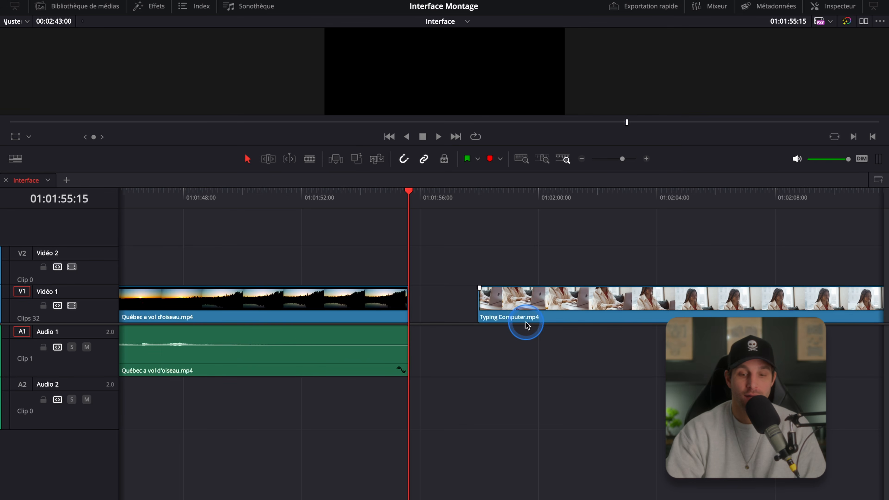
scroll(338, 278, left, 5)
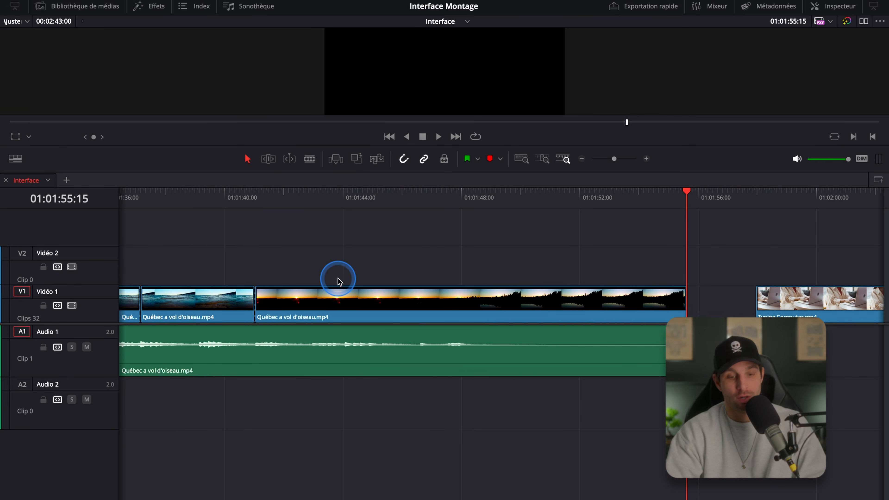
key(shift+z)
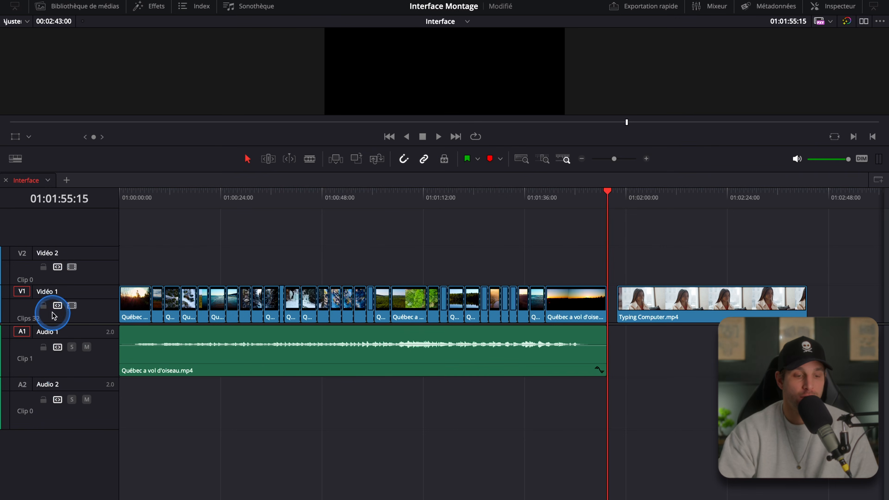
Step: Lock and unlock Vidéo 2, then lock Vidéo 1, try selecting its clips and unlock the track again
click(43, 268)
click(43, 267)
click(44, 306)
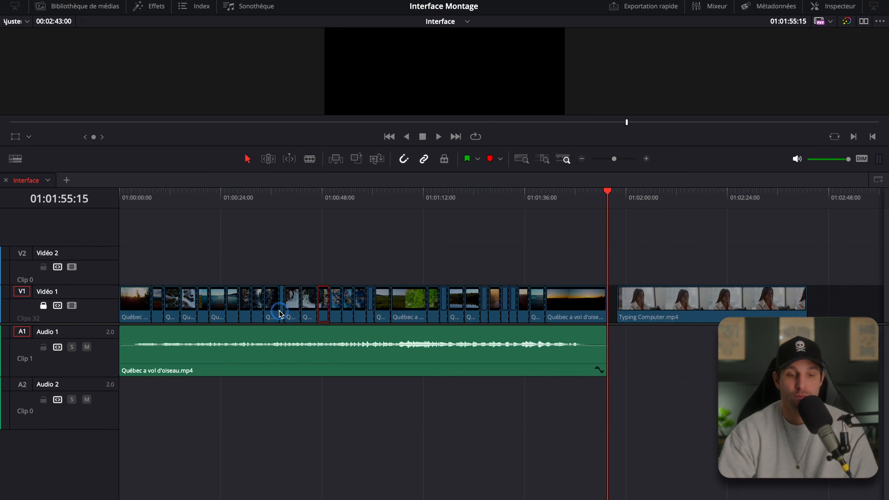
click(540, 300)
click(588, 300)
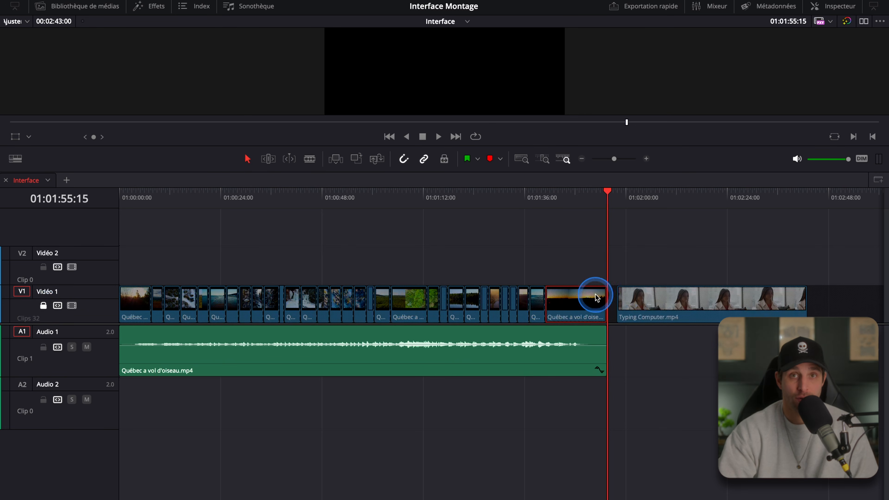
click(43, 305)
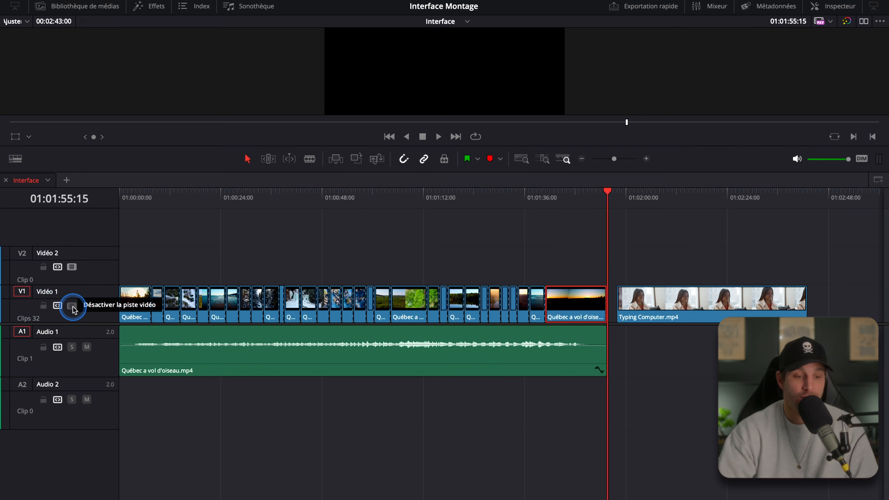
Step: Disable the Vidéo 1 track, scrub the timeline to 01:01:27:13 and re-enable the track
click(72, 306)
drag(509, 198, 491, 204)
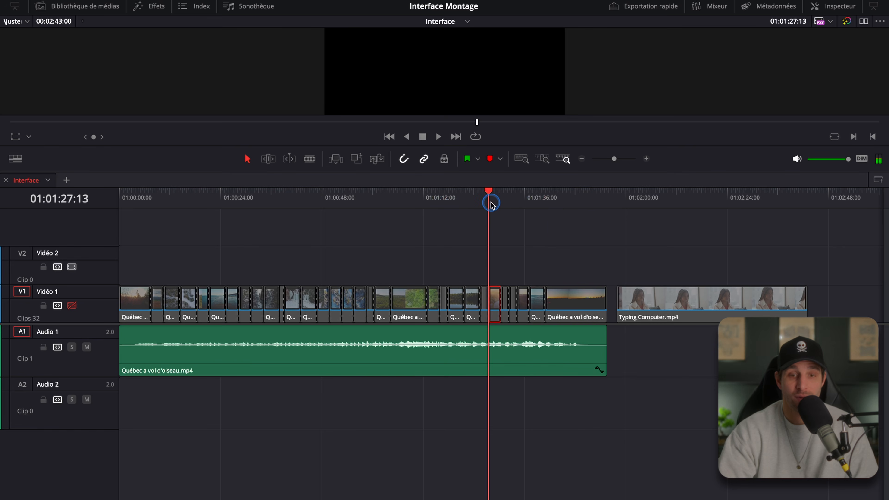
click(72, 305)
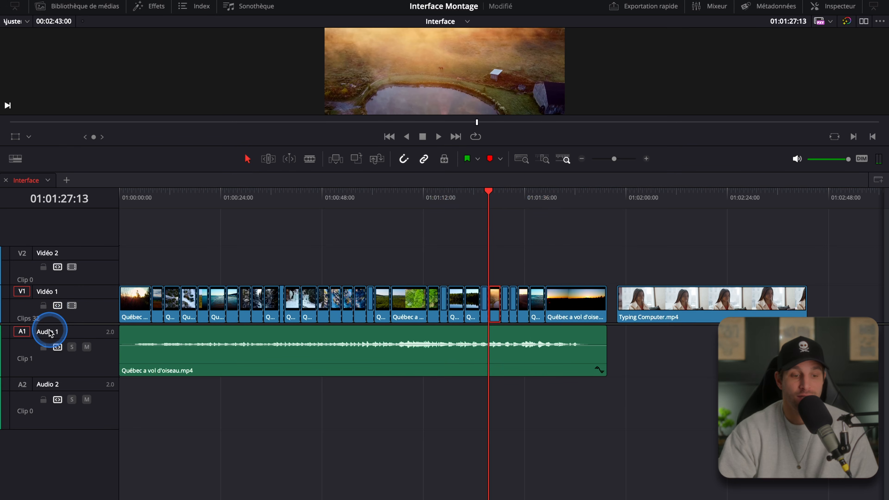
Step: Lock the Audio 1 track, try selecting its clip and unlock the track again
click(43, 347)
click(435, 354)
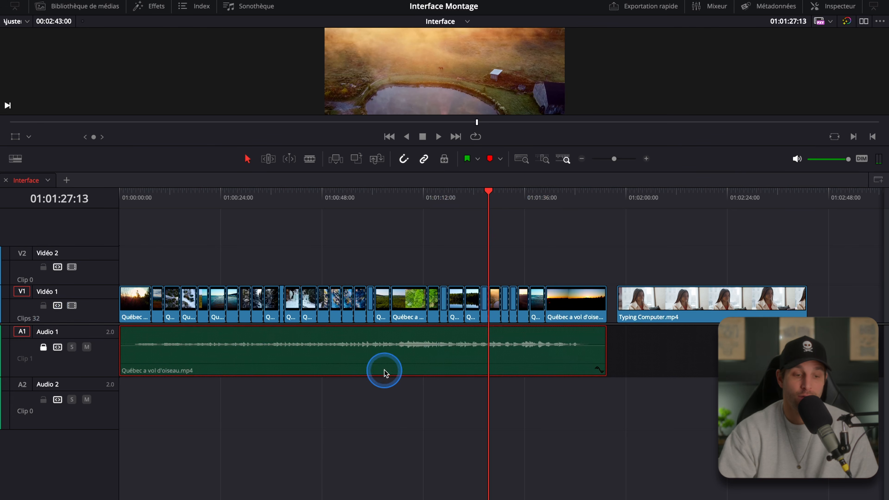
click(43, 346)
Step: Toggle solo on and off for Audio 1, then mute it while scrubbing to 01:01:09:12 and unmute it
click(73, 347)
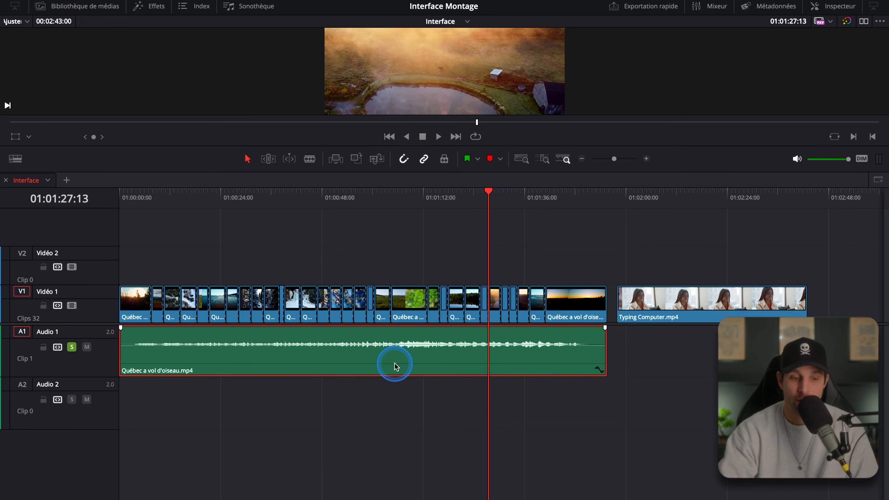
click(70, 347)
click(87, 346)
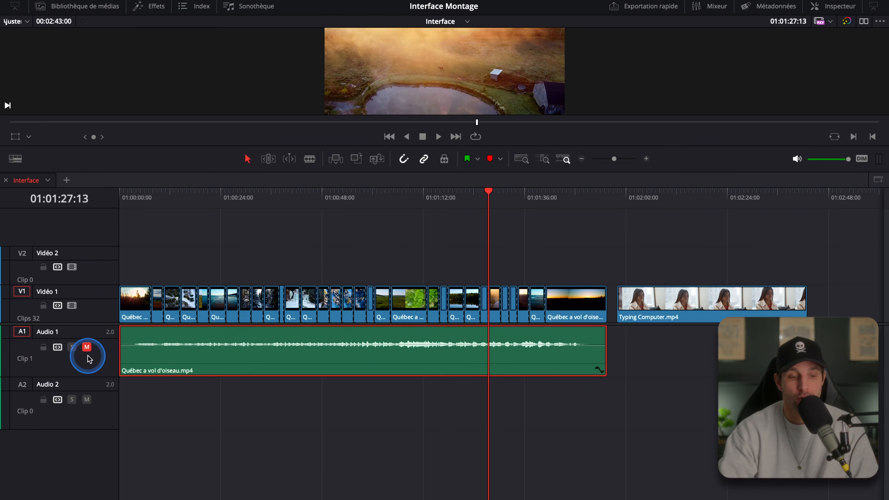
drag(299, 204, 411, 218)
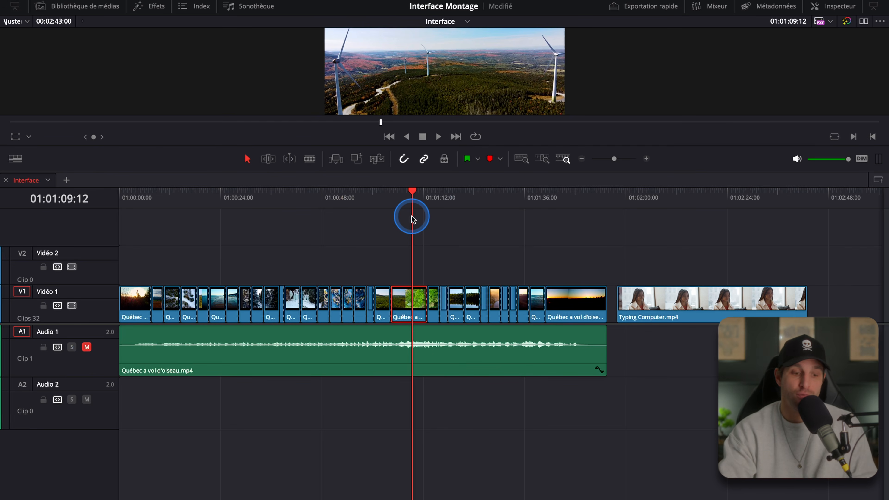
click(86, 347)
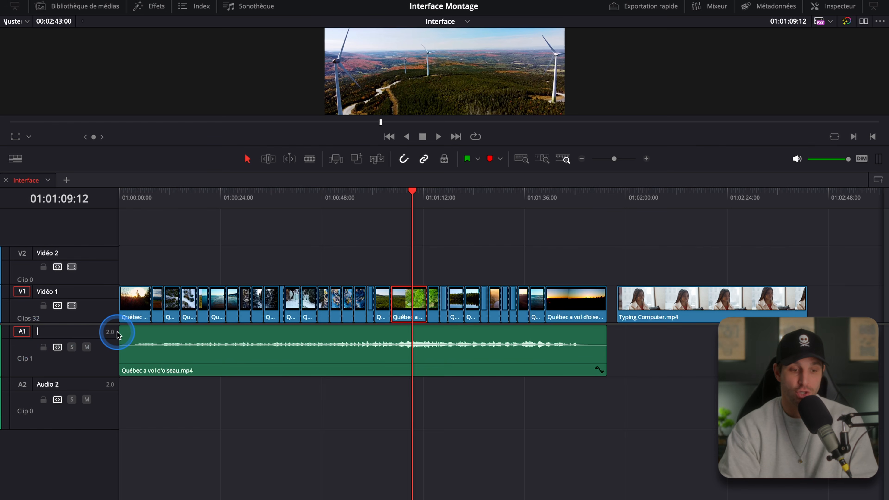
Step: Rename the Audio 1 track as musique and the Vidéo 1 track as 1
key(Return)
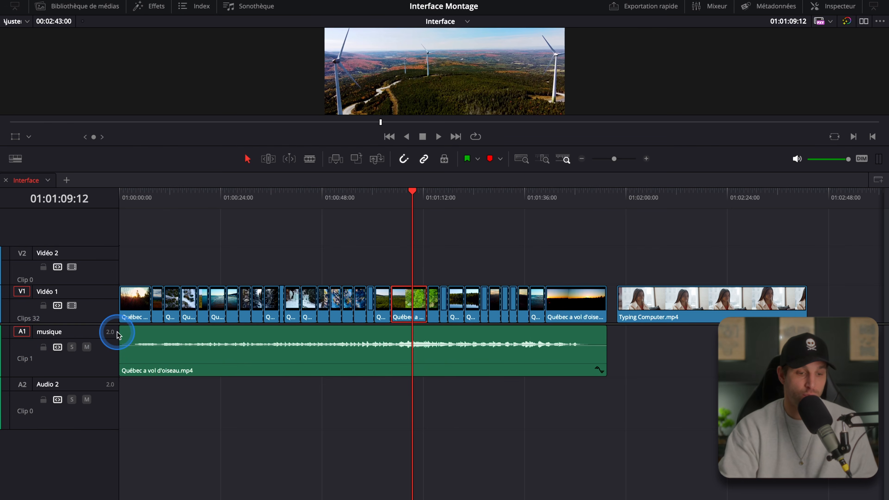
double_click(56, 292)
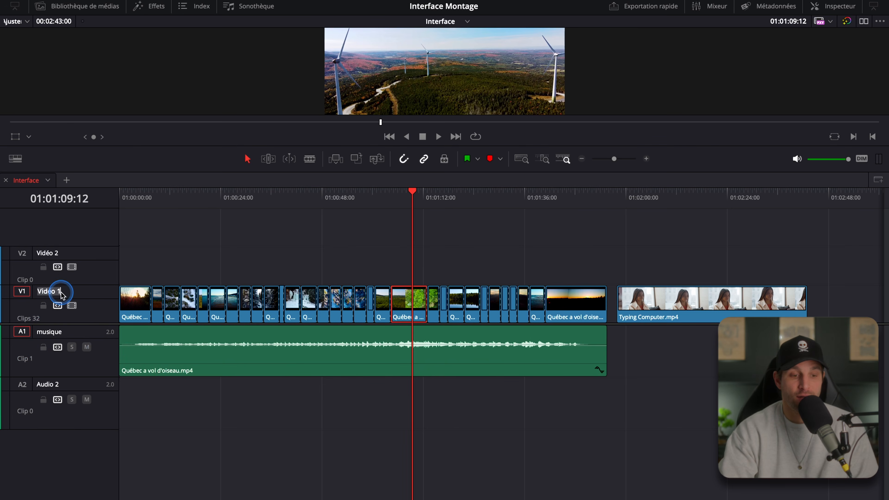
key(BackSpace)
key(BackSpace)
key(BackSpace)
key(BackSpace)
key(BackSpace)
key(BackSpace)
key(BackSpace)
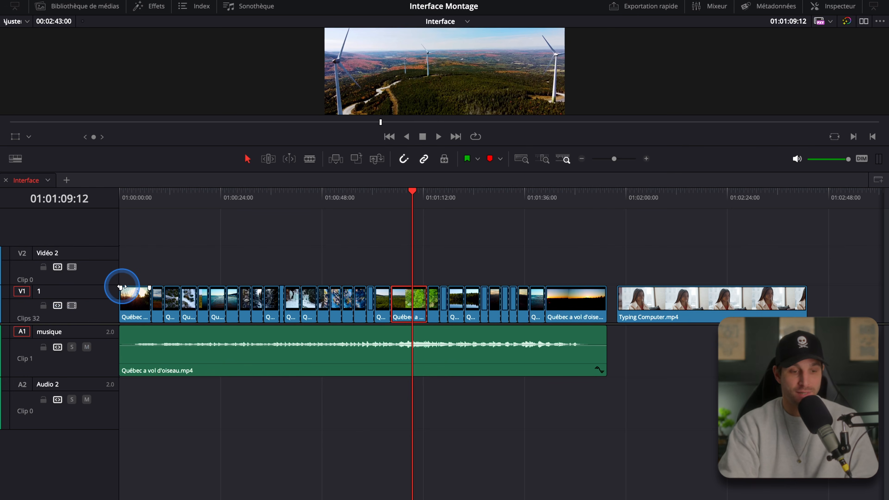
text(1)
key(Return)
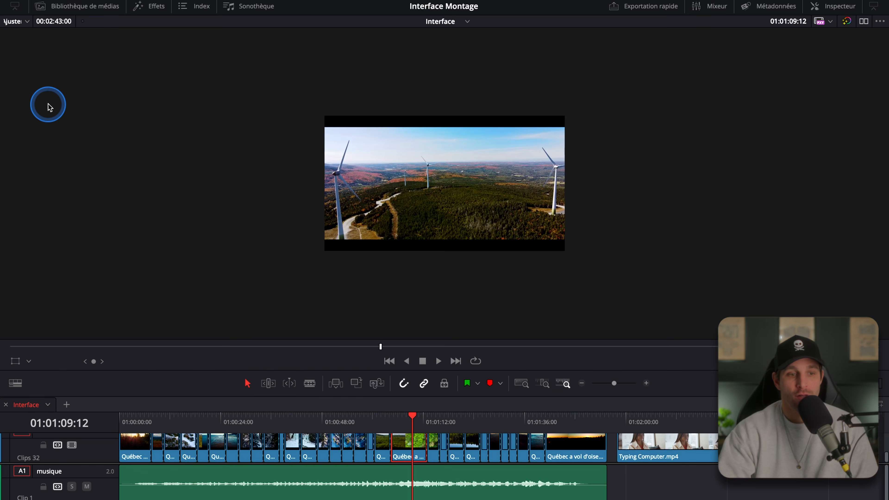
Step: Set the timeline viewer's zoom level to Ajuster so the picture fits the viewer
click(28, 25)
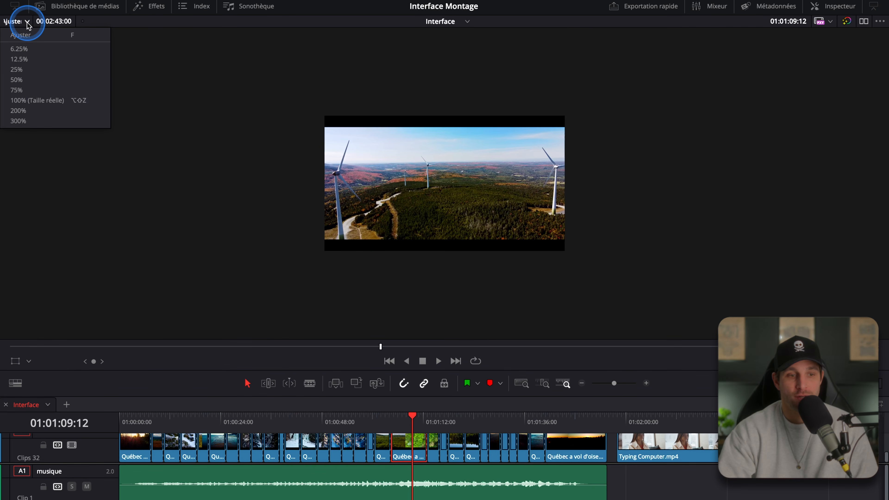
click(28, 102)
click(28, 21)
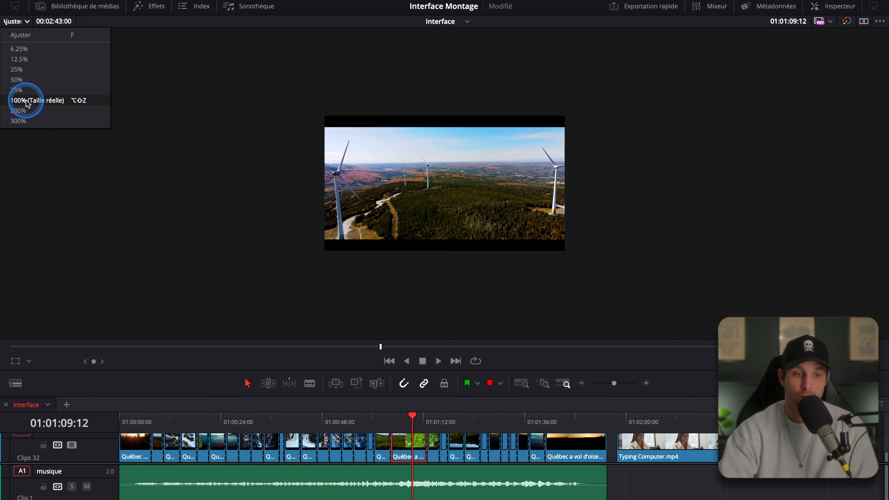
click(20, 35)
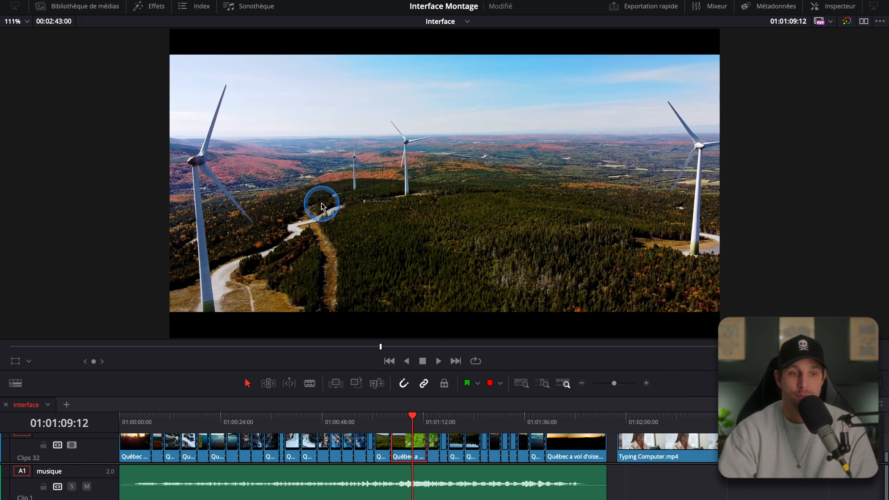
Step: Try the 25% and 12.5% zoom levels in the timeline viewer and fit the picture to the viewer again
click(27, 22)
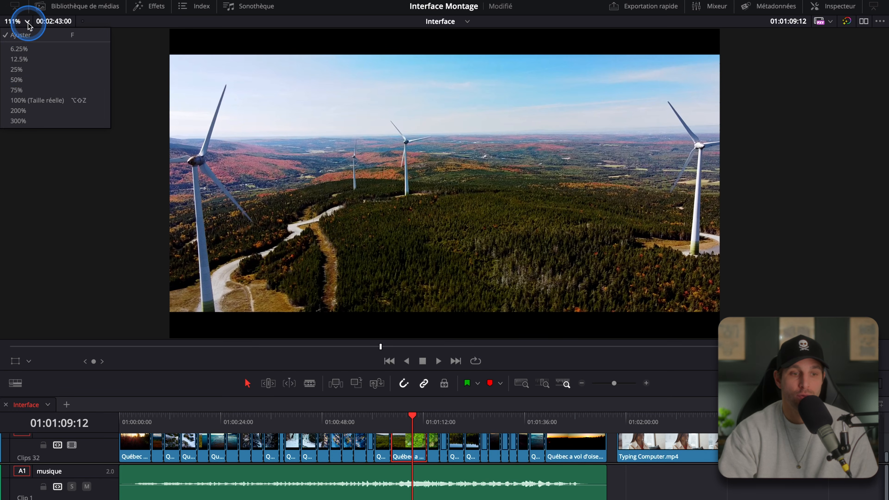
click(17, 74)
click(29, 24)
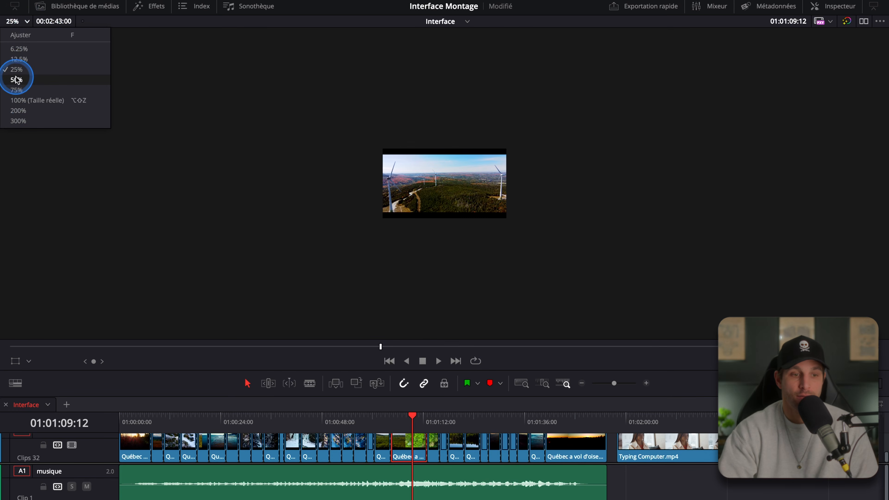
click(18, 62)
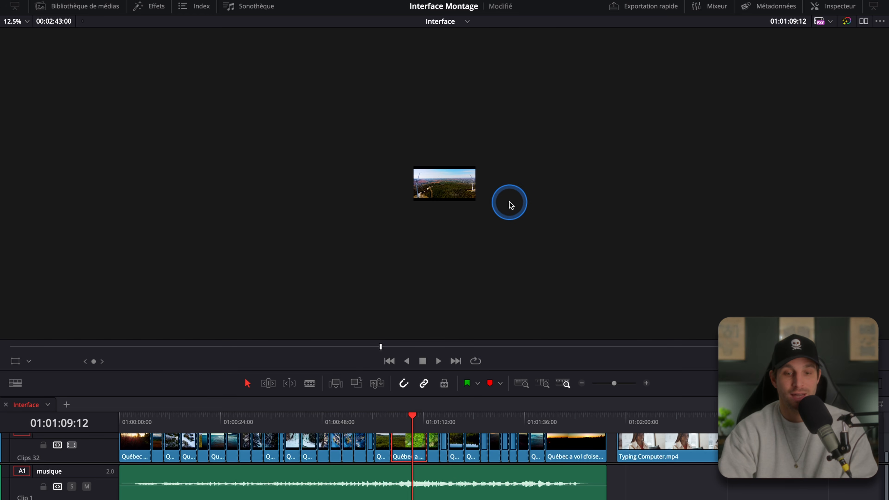
key(shift+z)
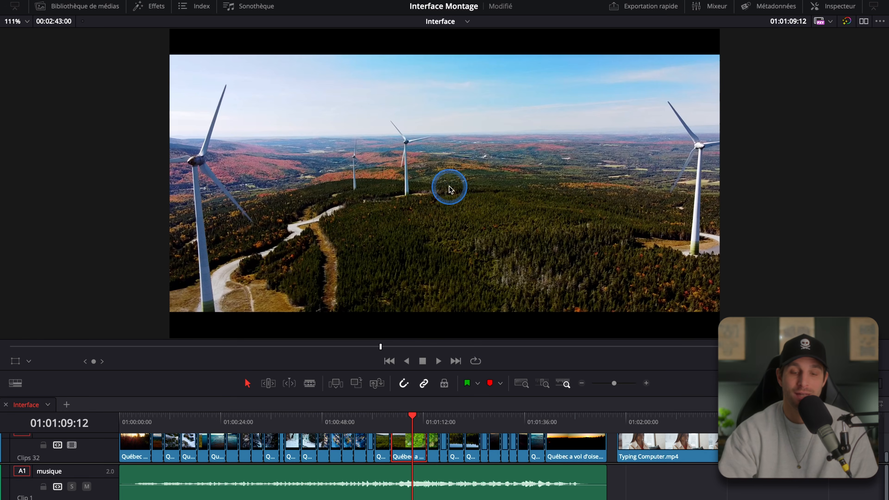
Step: Zoom the timeline viewer freely to 75% and shift the picture sideways within the viewer
scroll(448, 197, down, 8)
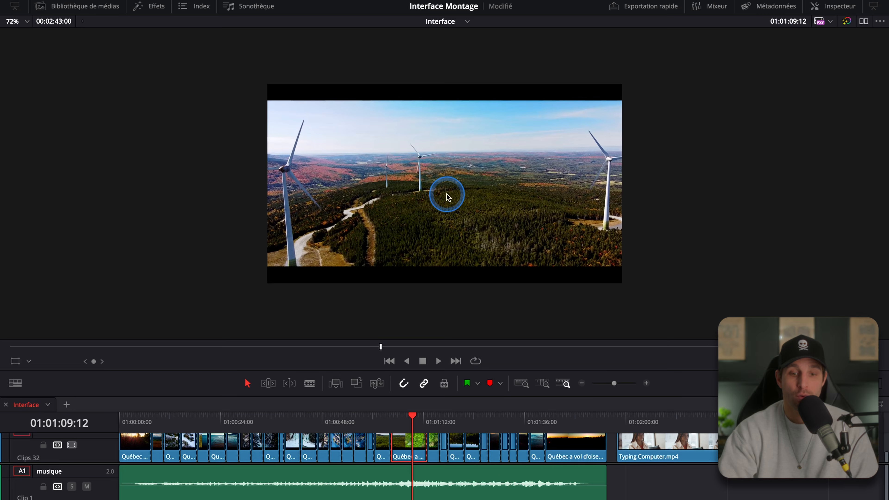
scroll(449, 198, up, 6)
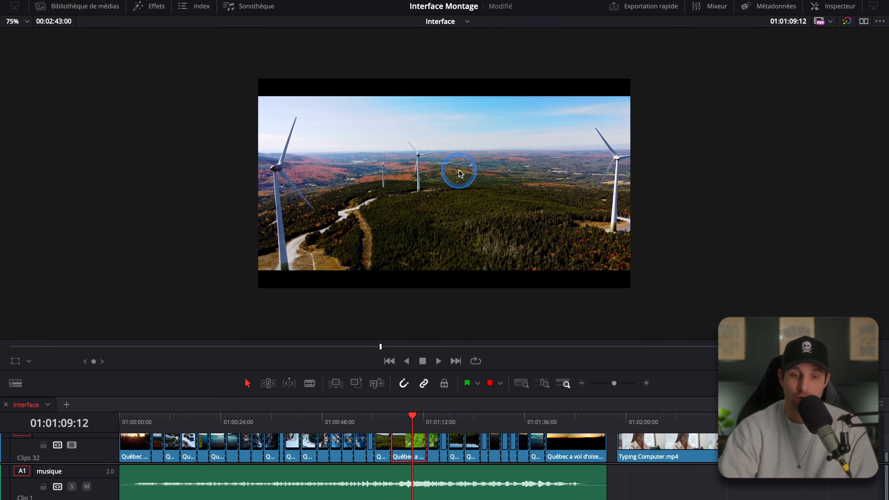
drag(459, 173, 255, 168)
drag(208, 149, 346, 156)
Step: Show the timeline viewer's proxy handling options, close them unchanged and enlarge the picture to 92%
click(830, 22)
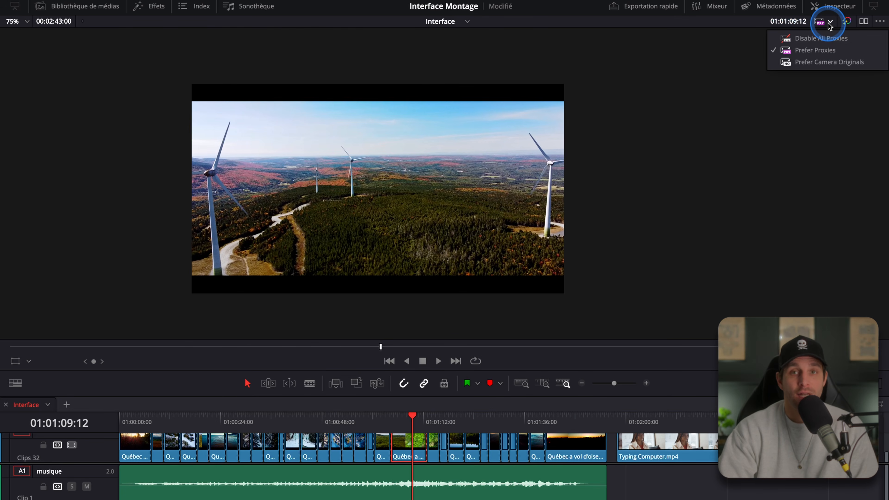
click(828, 24)
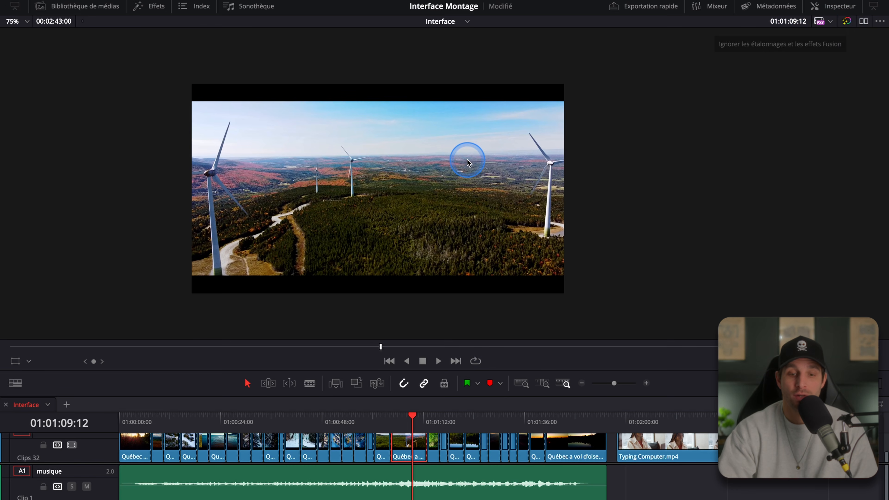
scroll(466, 158, up, 2)
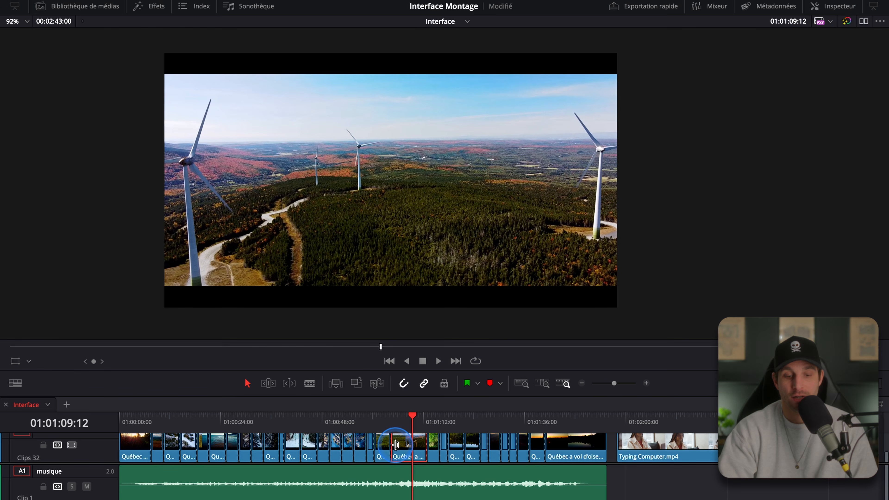
Step: On the Color page, push the Gamma wheel of clip 20 strongly toward blue
key(shift+6)
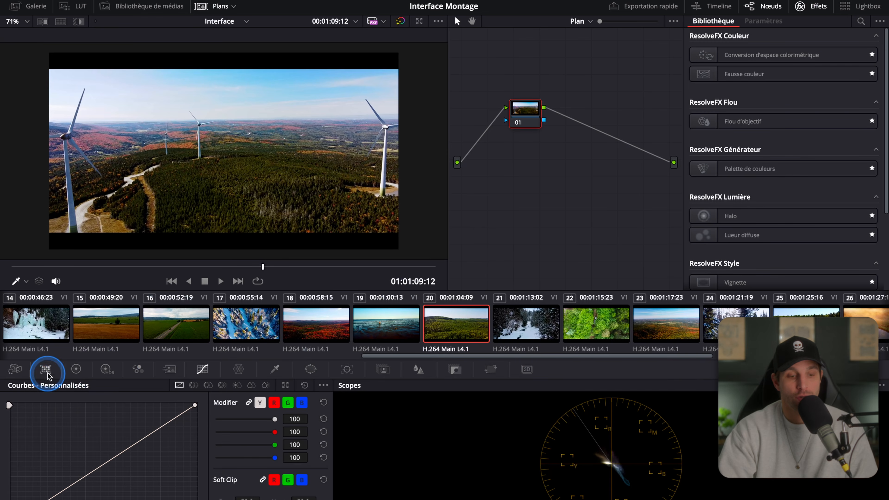
click(77, 371)
drag(126, 456, 142, 455)
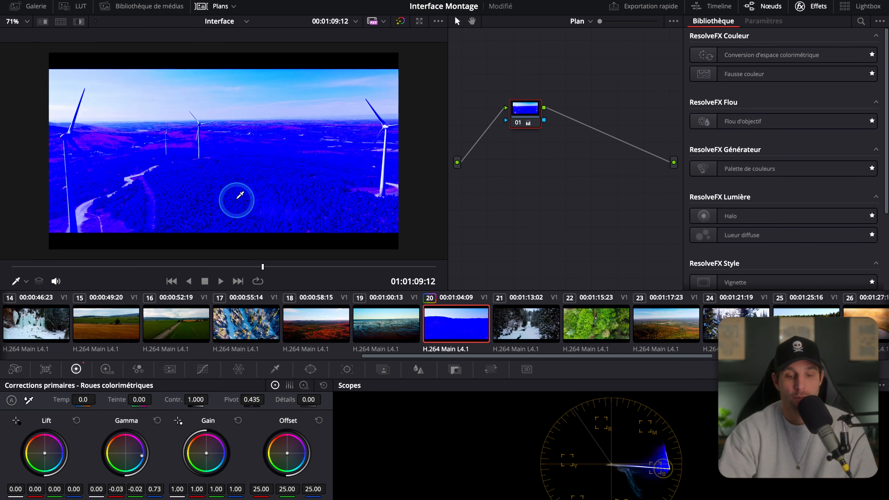
Step: Return to the Edit page and bypass colour grades and Fusion effects in the timeline viewer
key(shift+4)
click(518, 457)
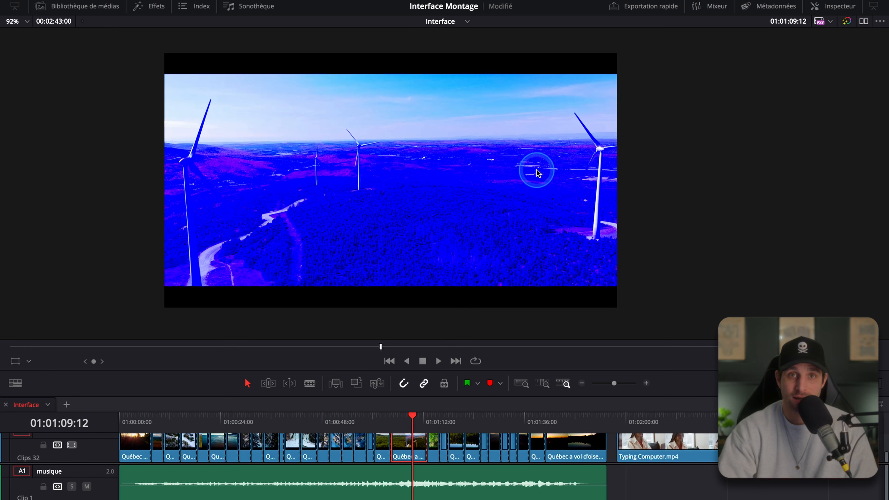
click(848, 23)
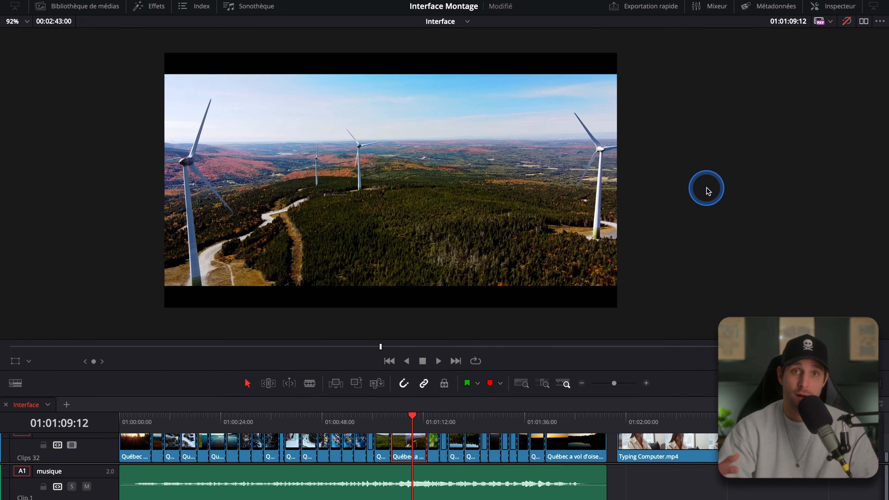
Step: Switch to dual viewers, move the playhead to 01:01:34:09 and enlarge the source picture to 62%
click(863, 22)
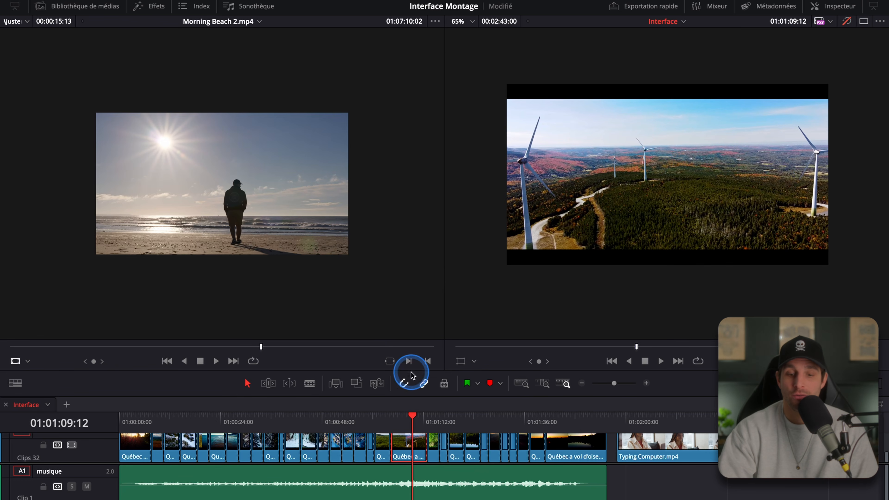
drag(404, 436, 517, 420)
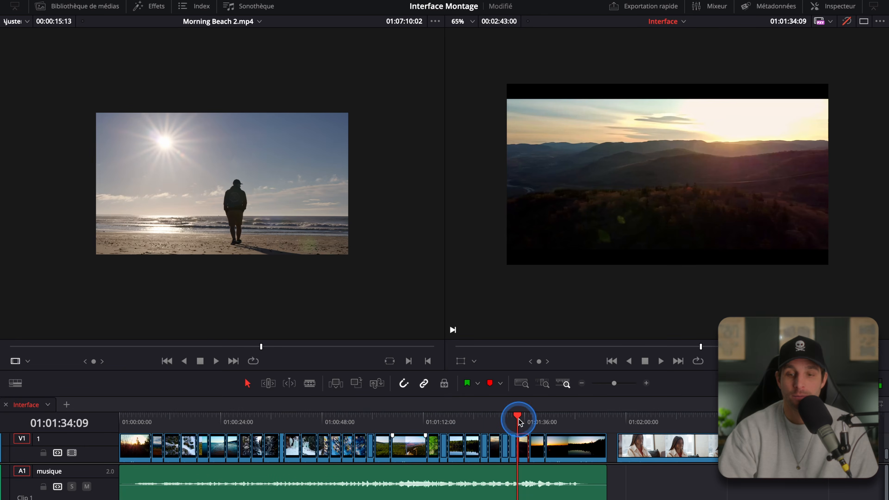
scroll(225, 154, up, 1)
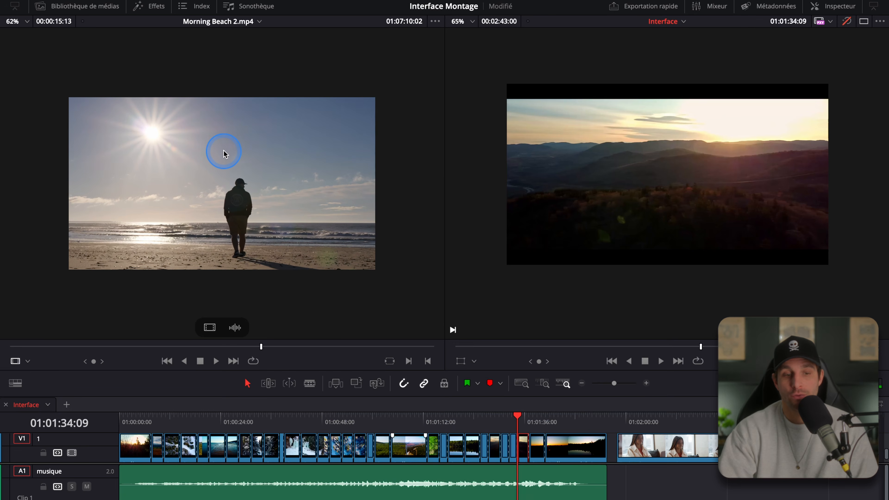
Step: Show the media library and load the Old Cars clip from the Footage bin into the source viewer
click(75, 6)
scroll(441, 199, down, 1)
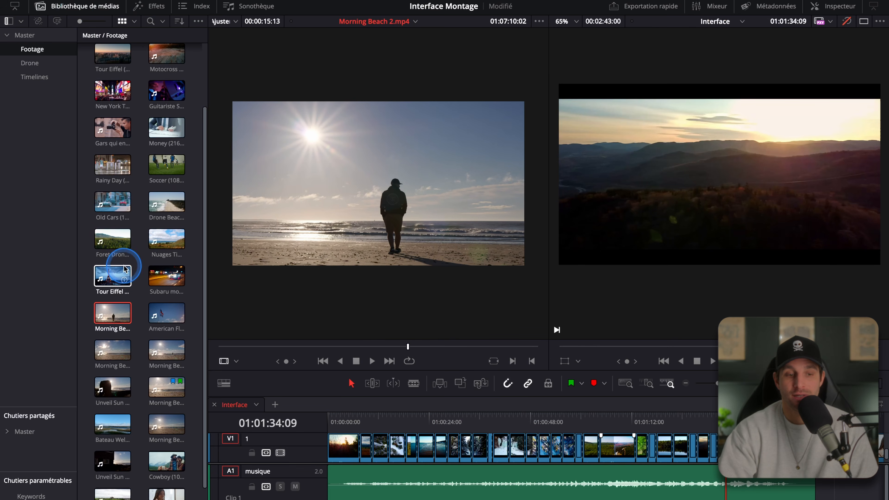
click(110, 203)
click(380, 220)
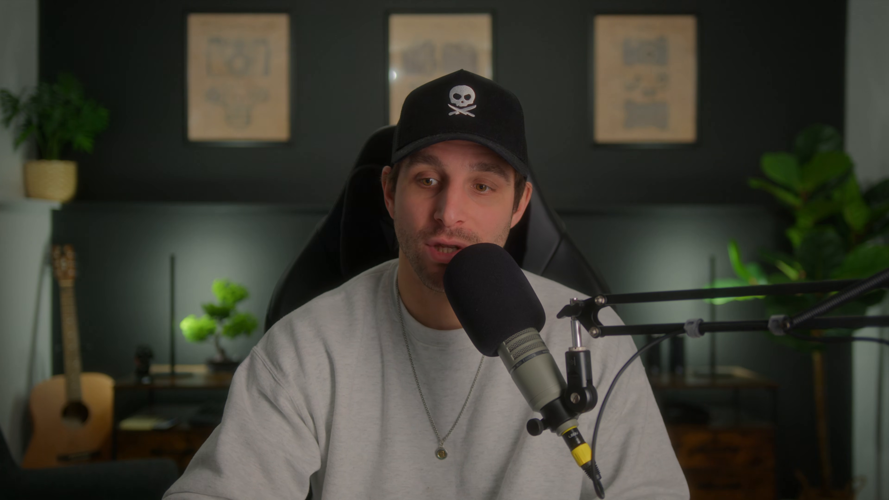
Step: Switch back to a single timeline viewer and enlarge its picture to 111%
click(867, 24)
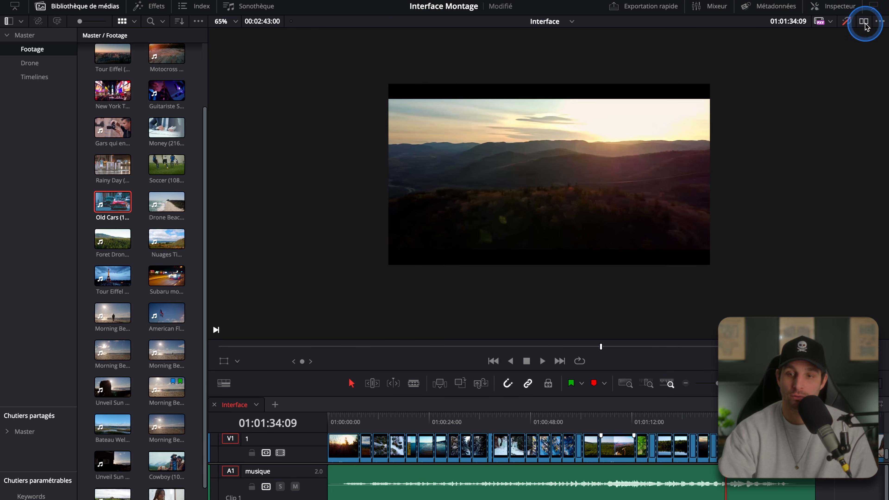
click(585, 153)
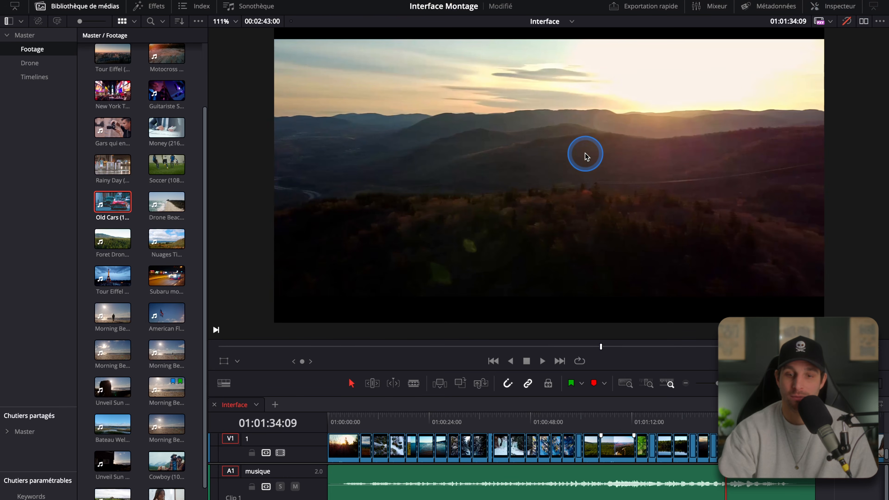